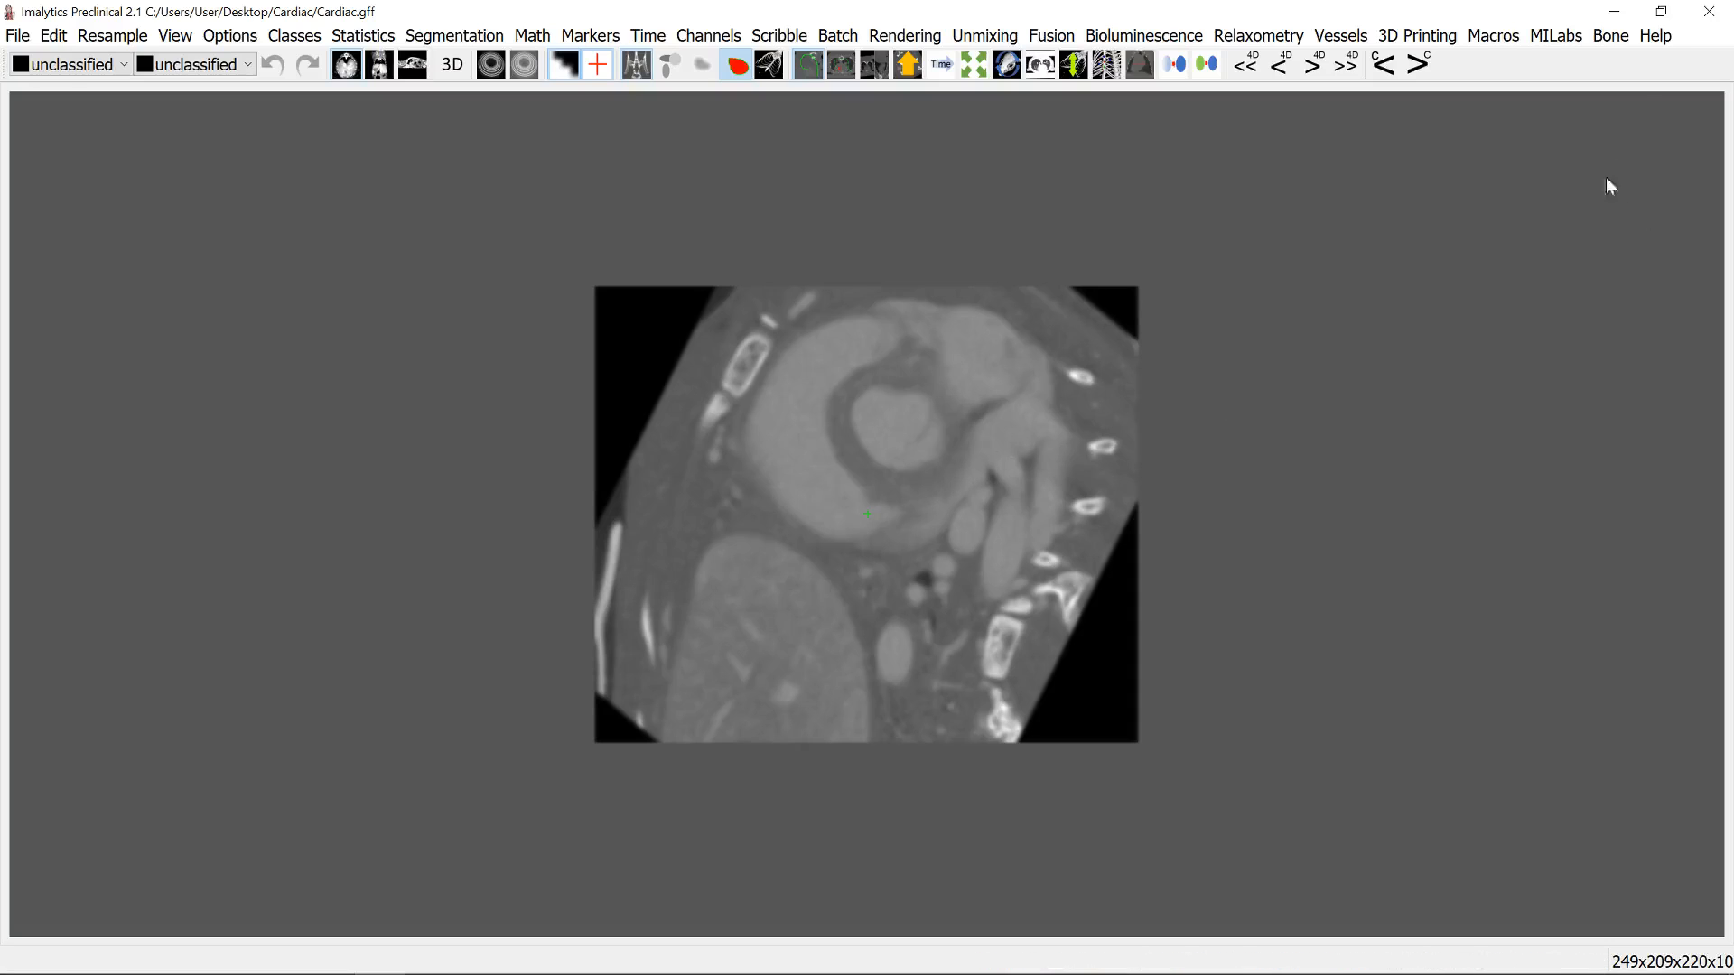
pyautogui.click(1655, 35)
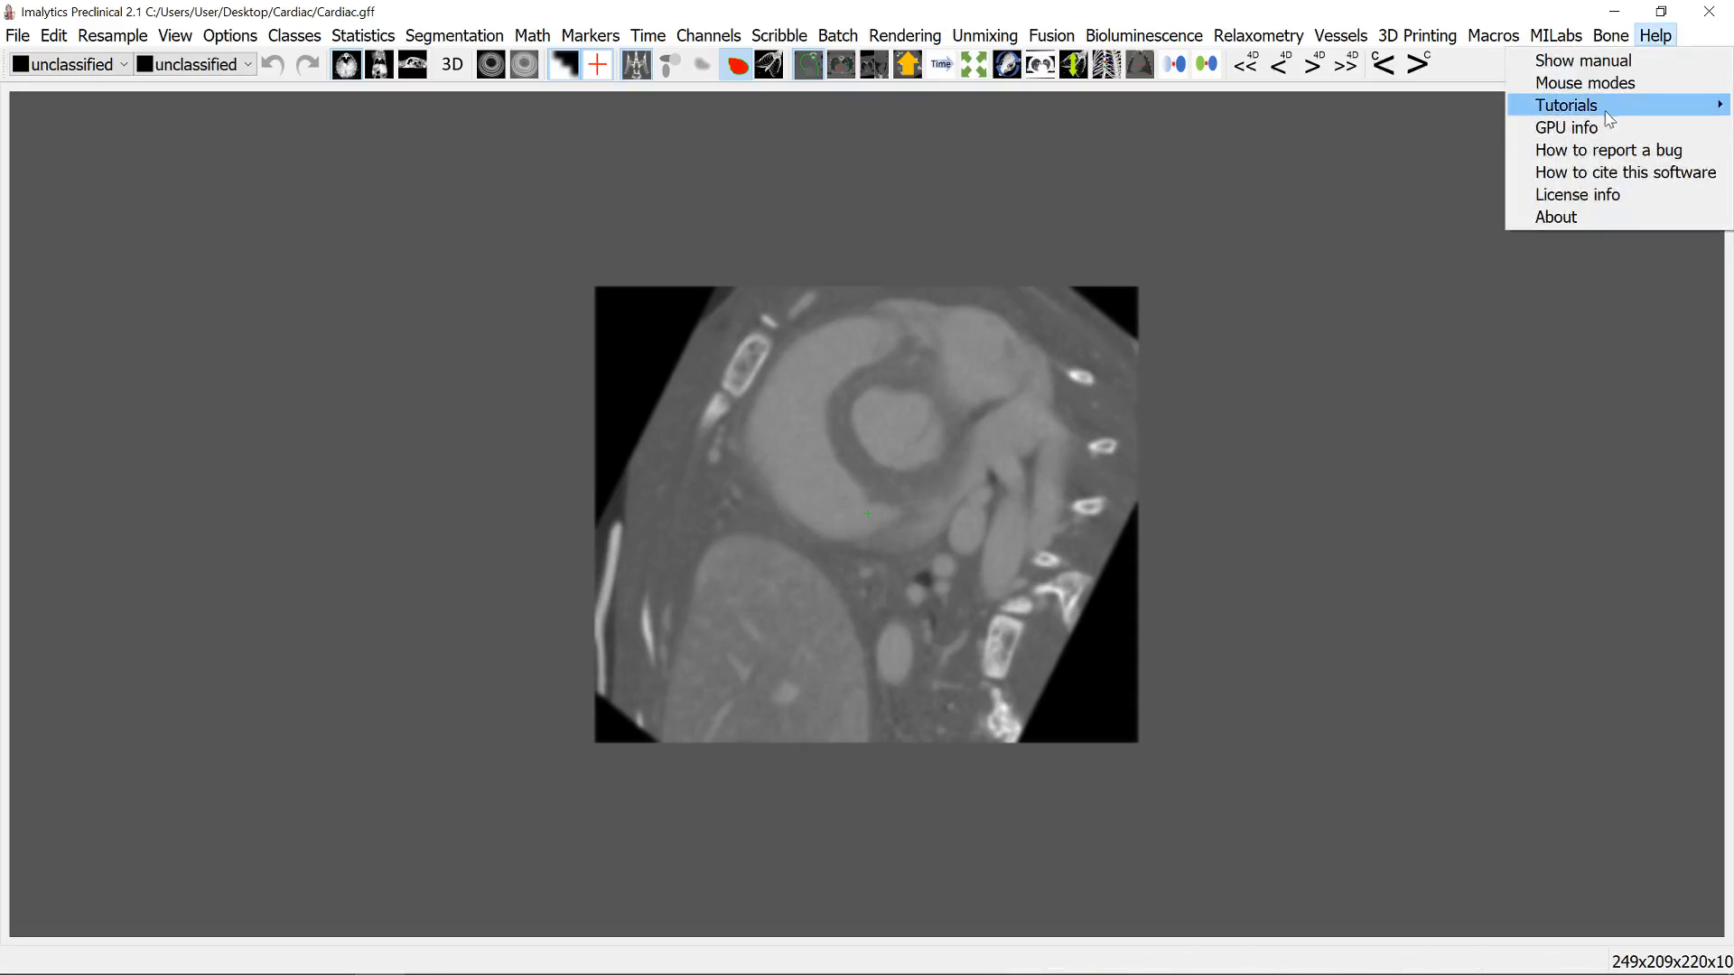
pyautogui.moveTo(1611, 117)
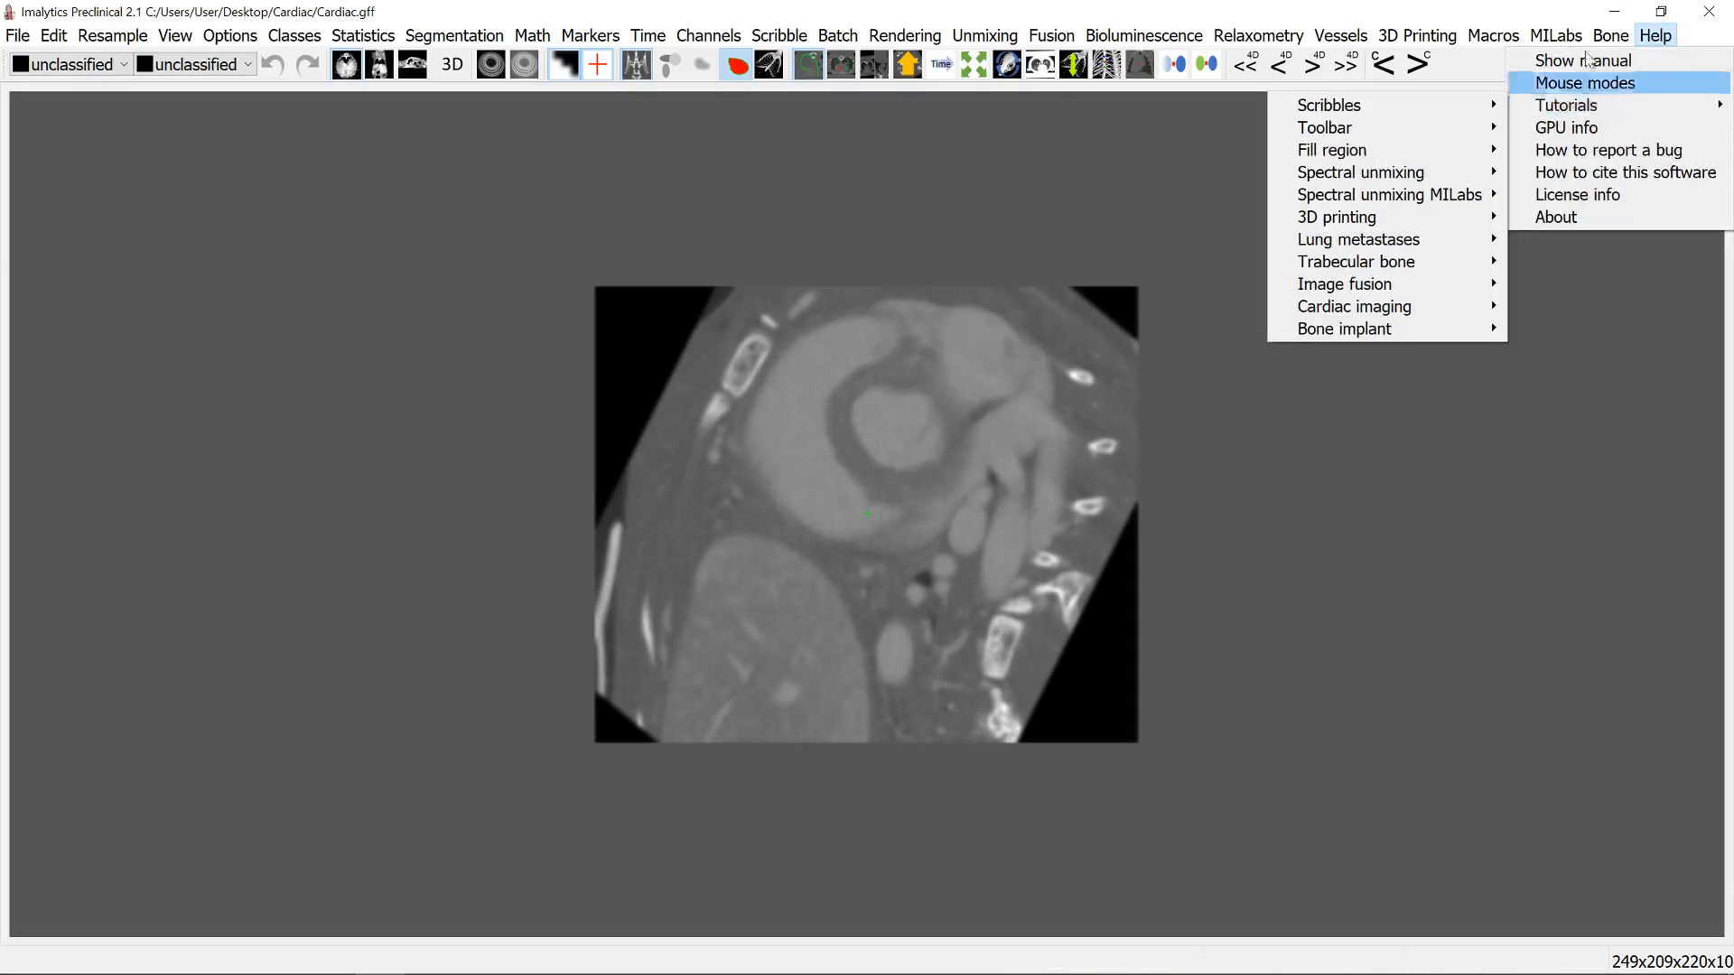
pyautogui.click(1548, 3)
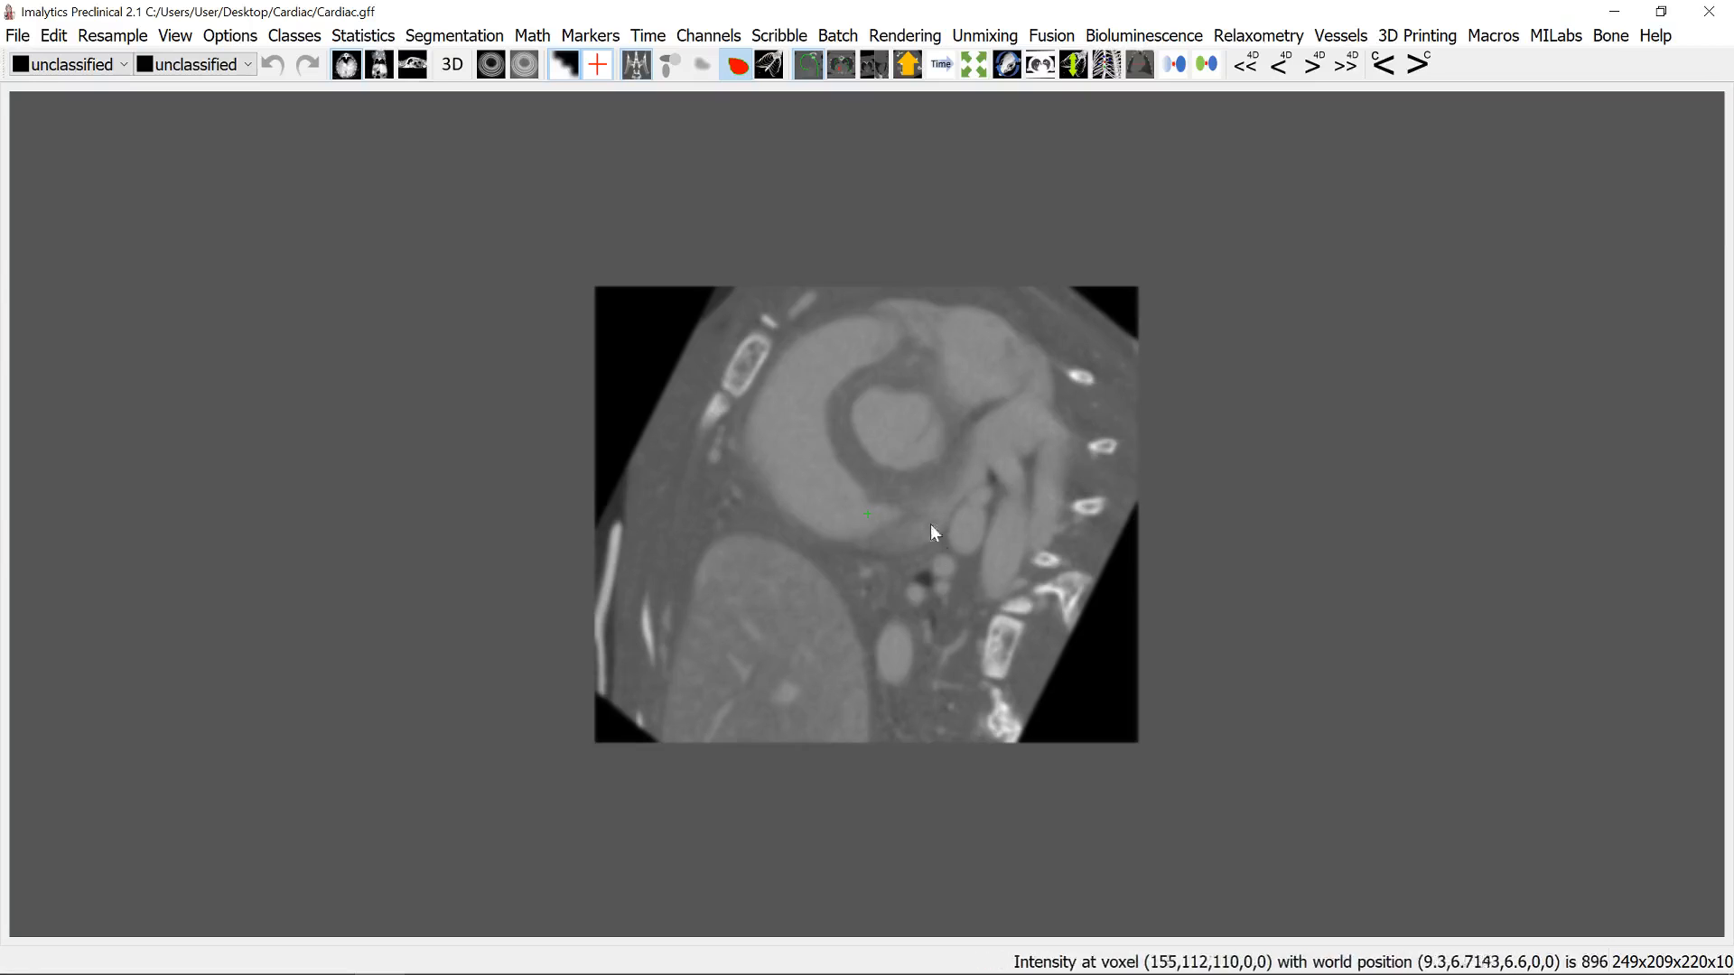
# Step: Show the 3D rendering beside the slice view and turn it to face the heart and ribs
pyautogui.moveTo(957, 573); pyautogui.dragTo(758, 405)
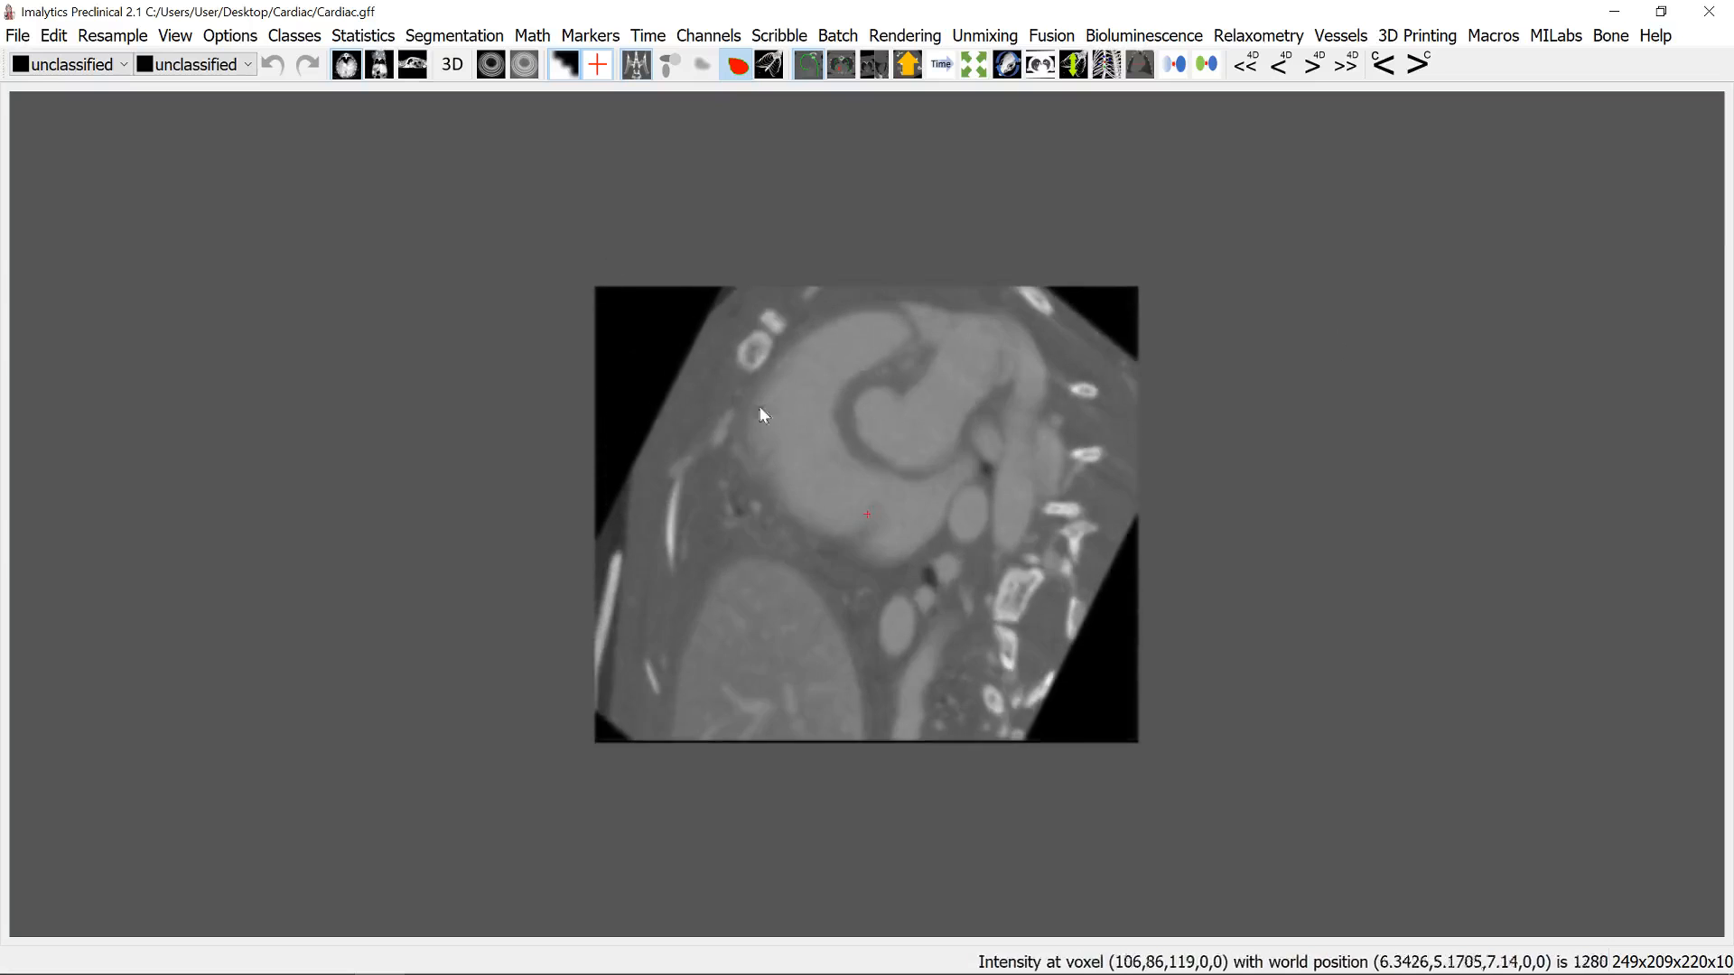
pyautogui.click(452, 64)
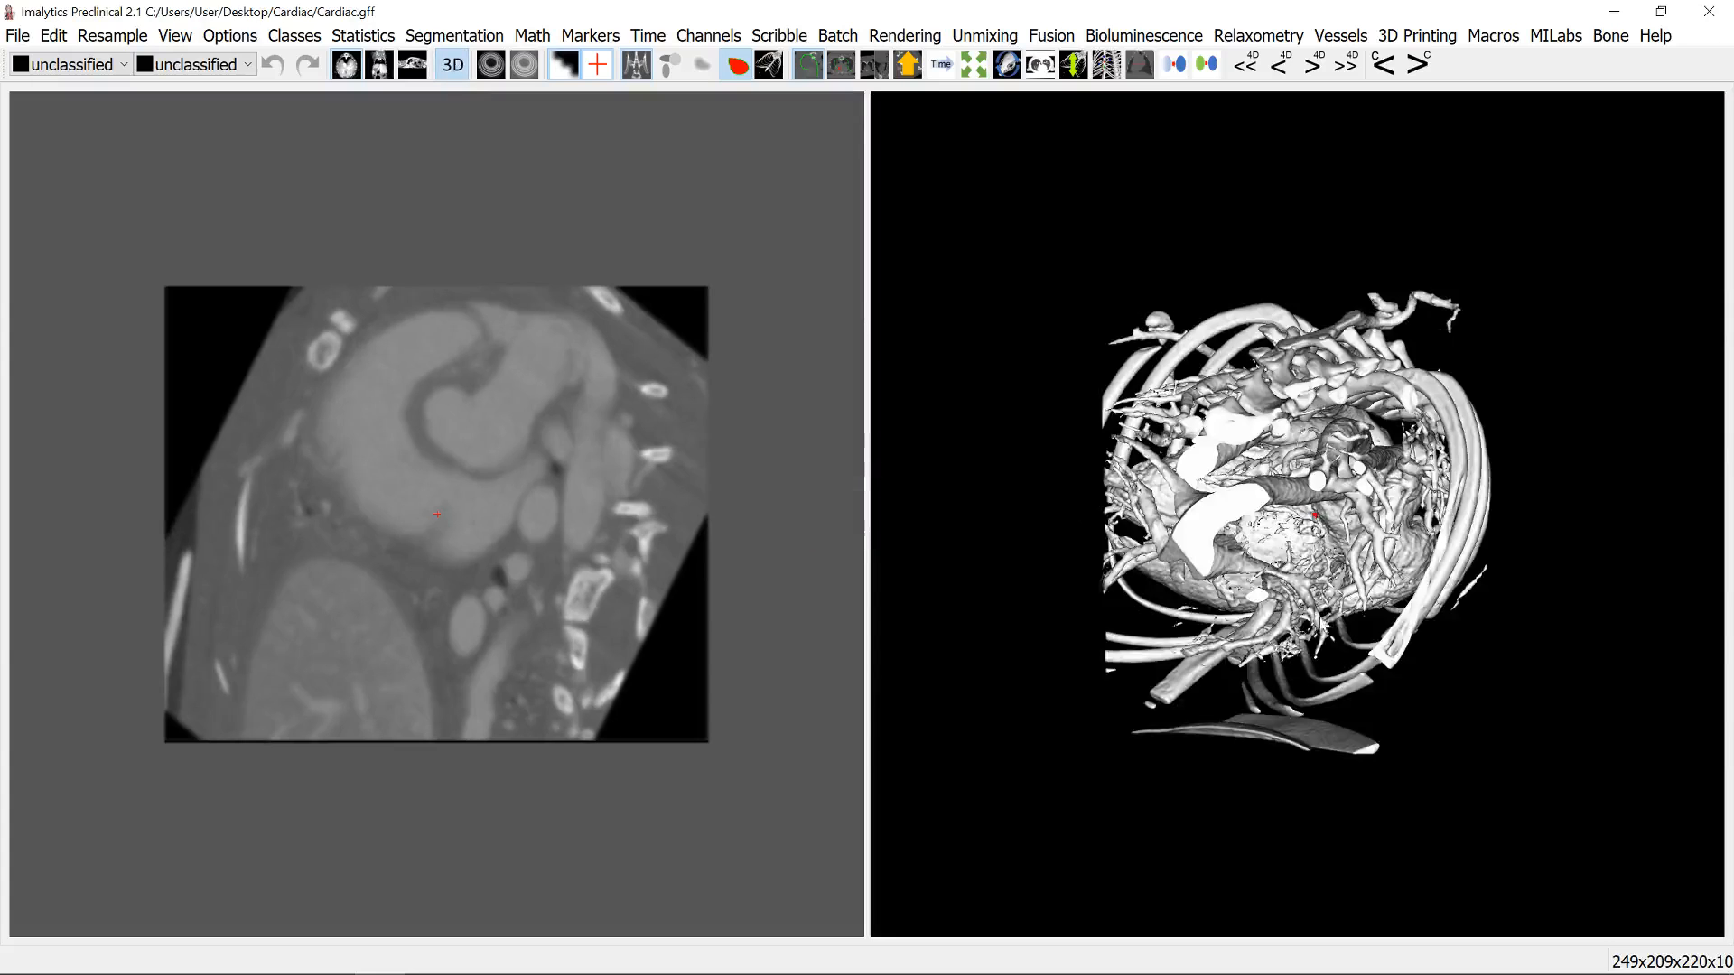
pyautogui.moveTo(1083, 542); pyautogui.dragTo(1407, 691)
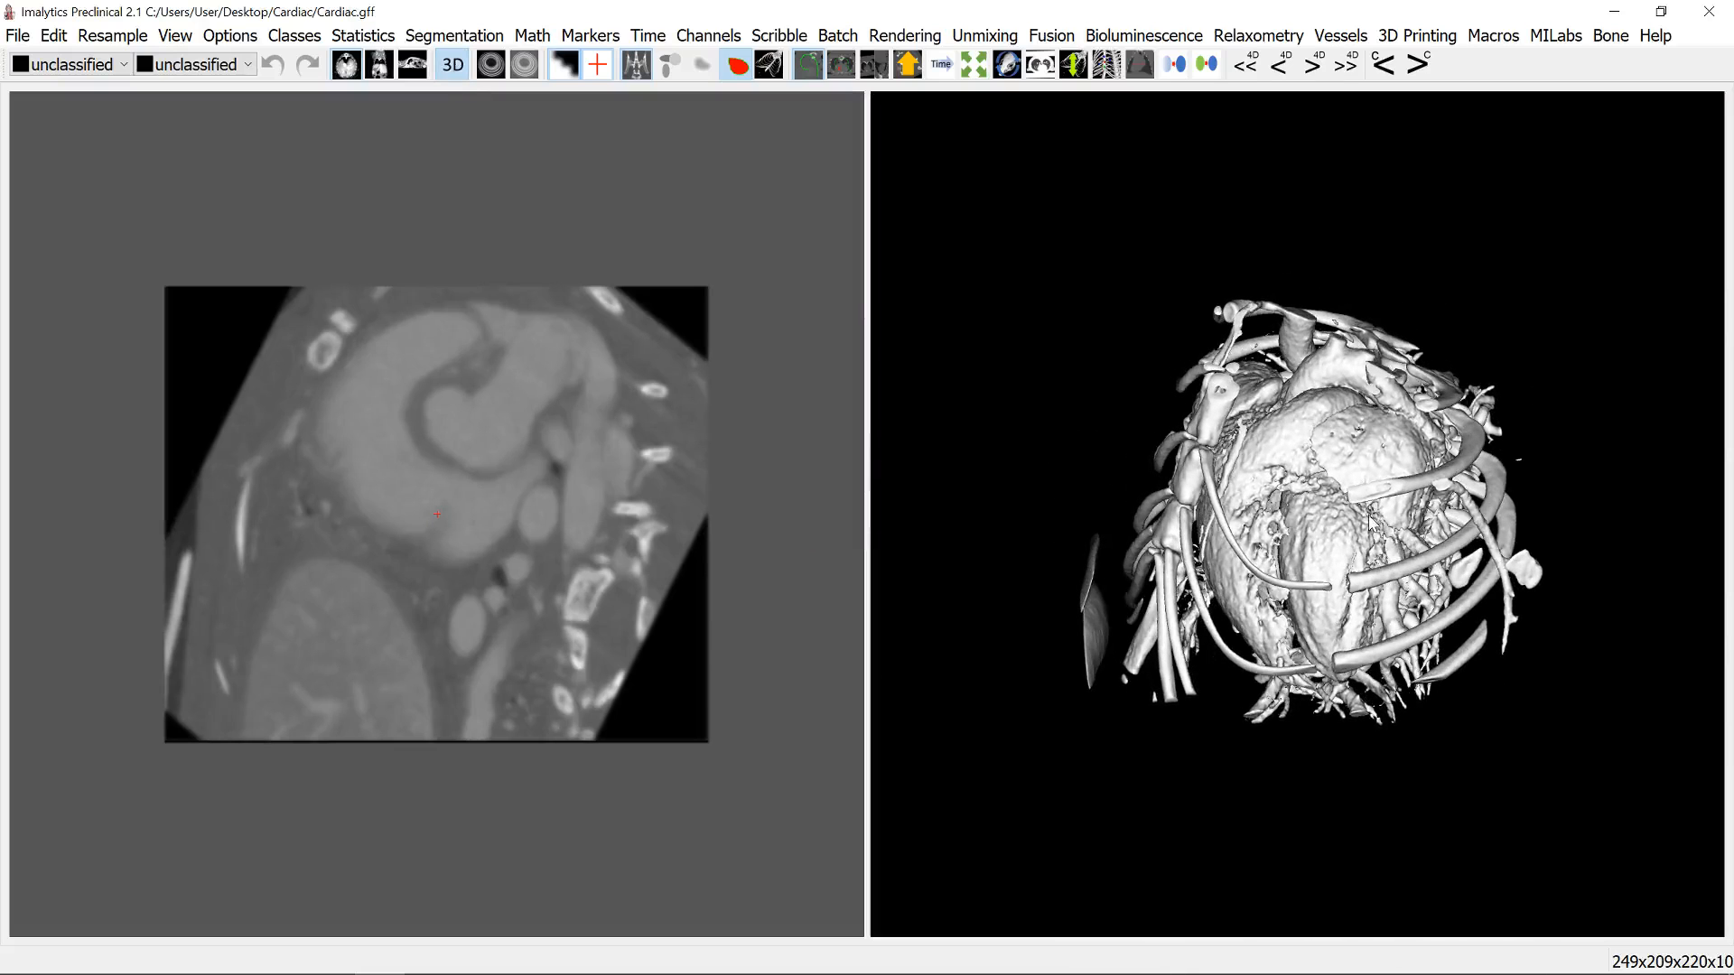
pyautogui.moveTo(1337, 565); pyautogui.dragTo(1297, 587)
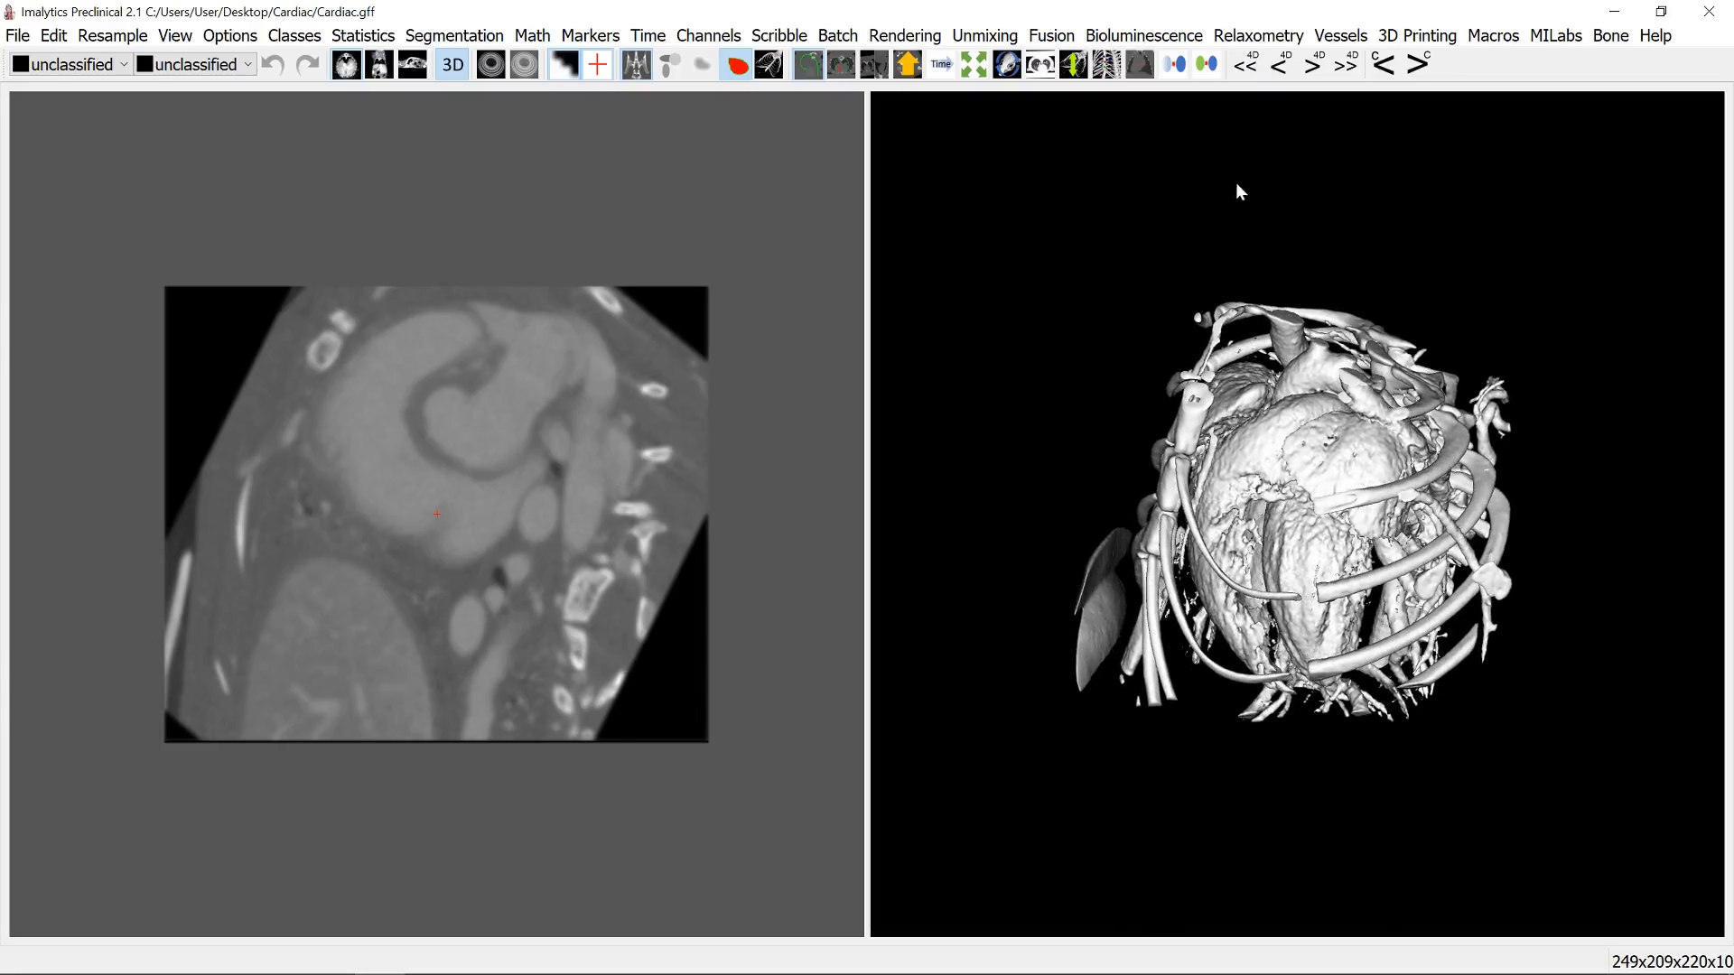
# Step: Check the image information of the underlay data set, including its dimensions and voxel sizes
pyautogui.click(230, 35)
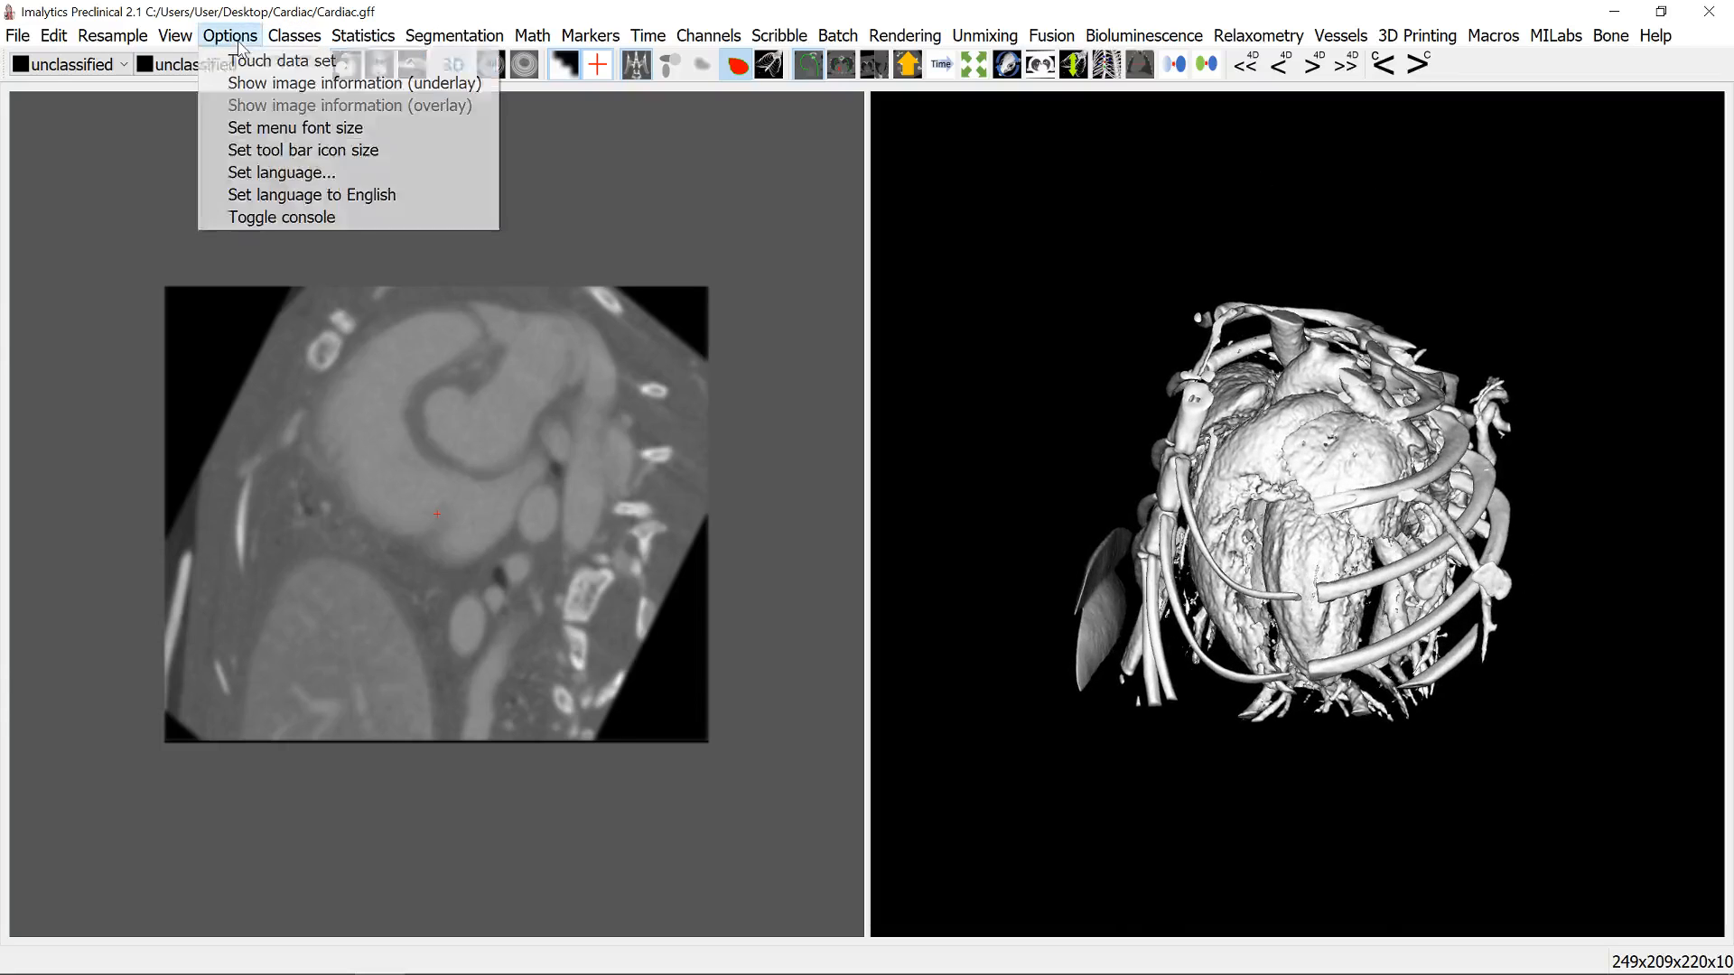
pyautogui.click(265, 83)
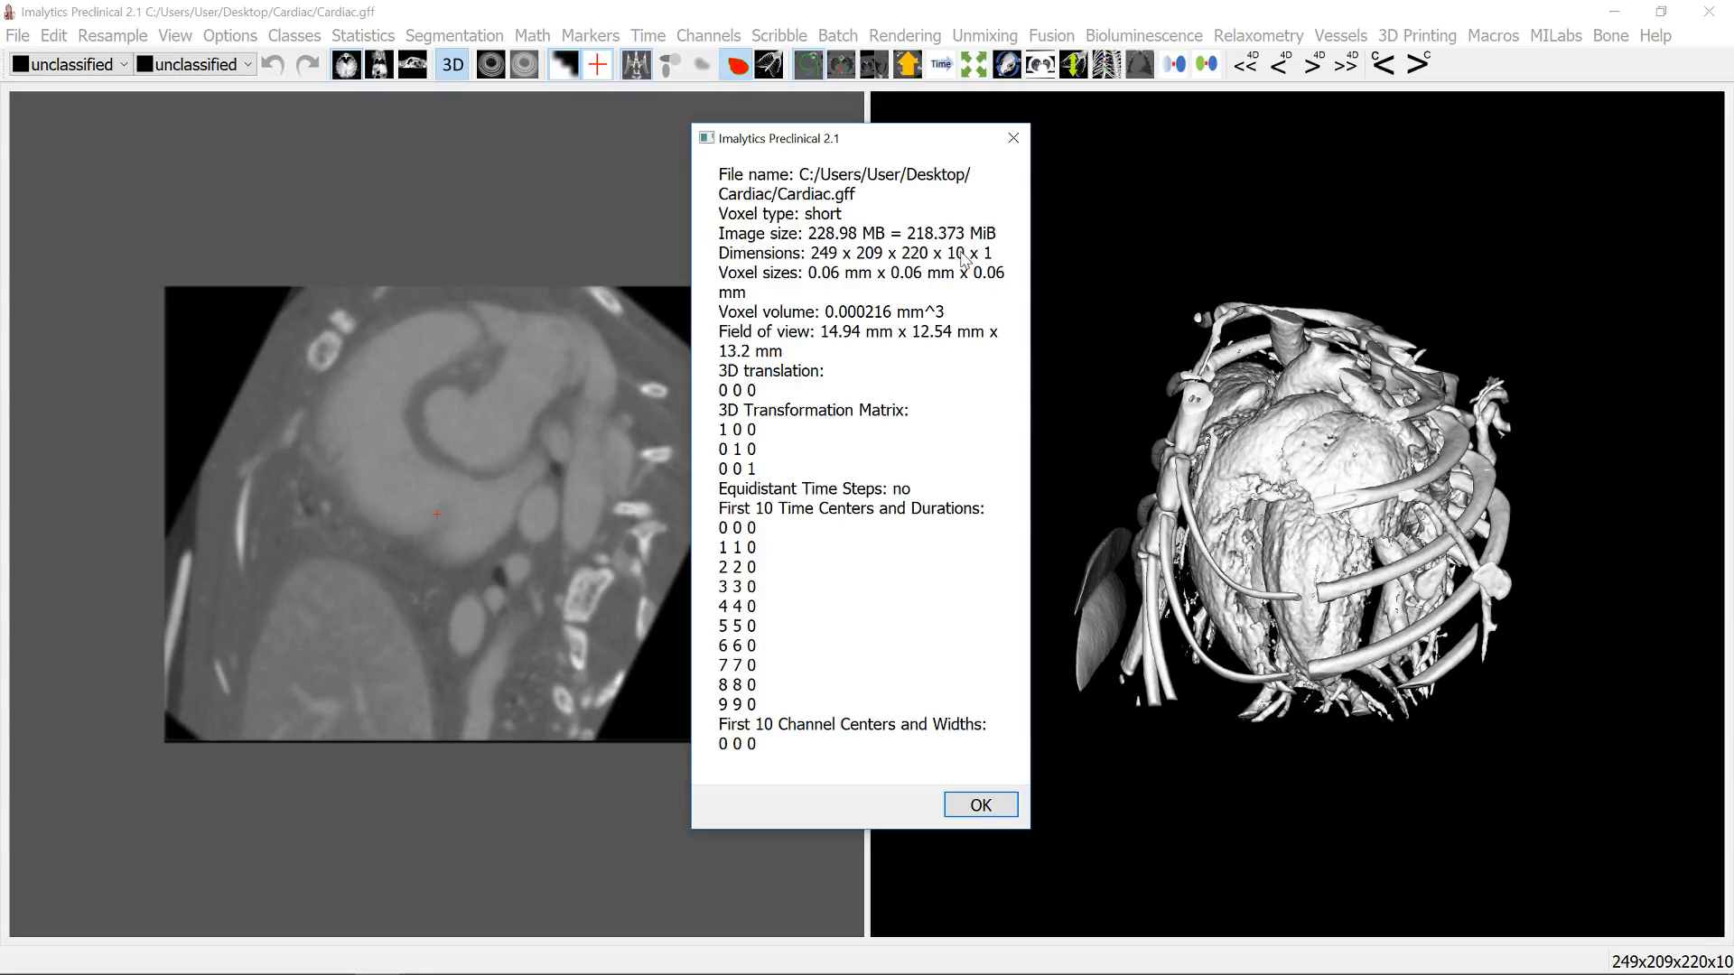
pyautogui.click(1013, 140)
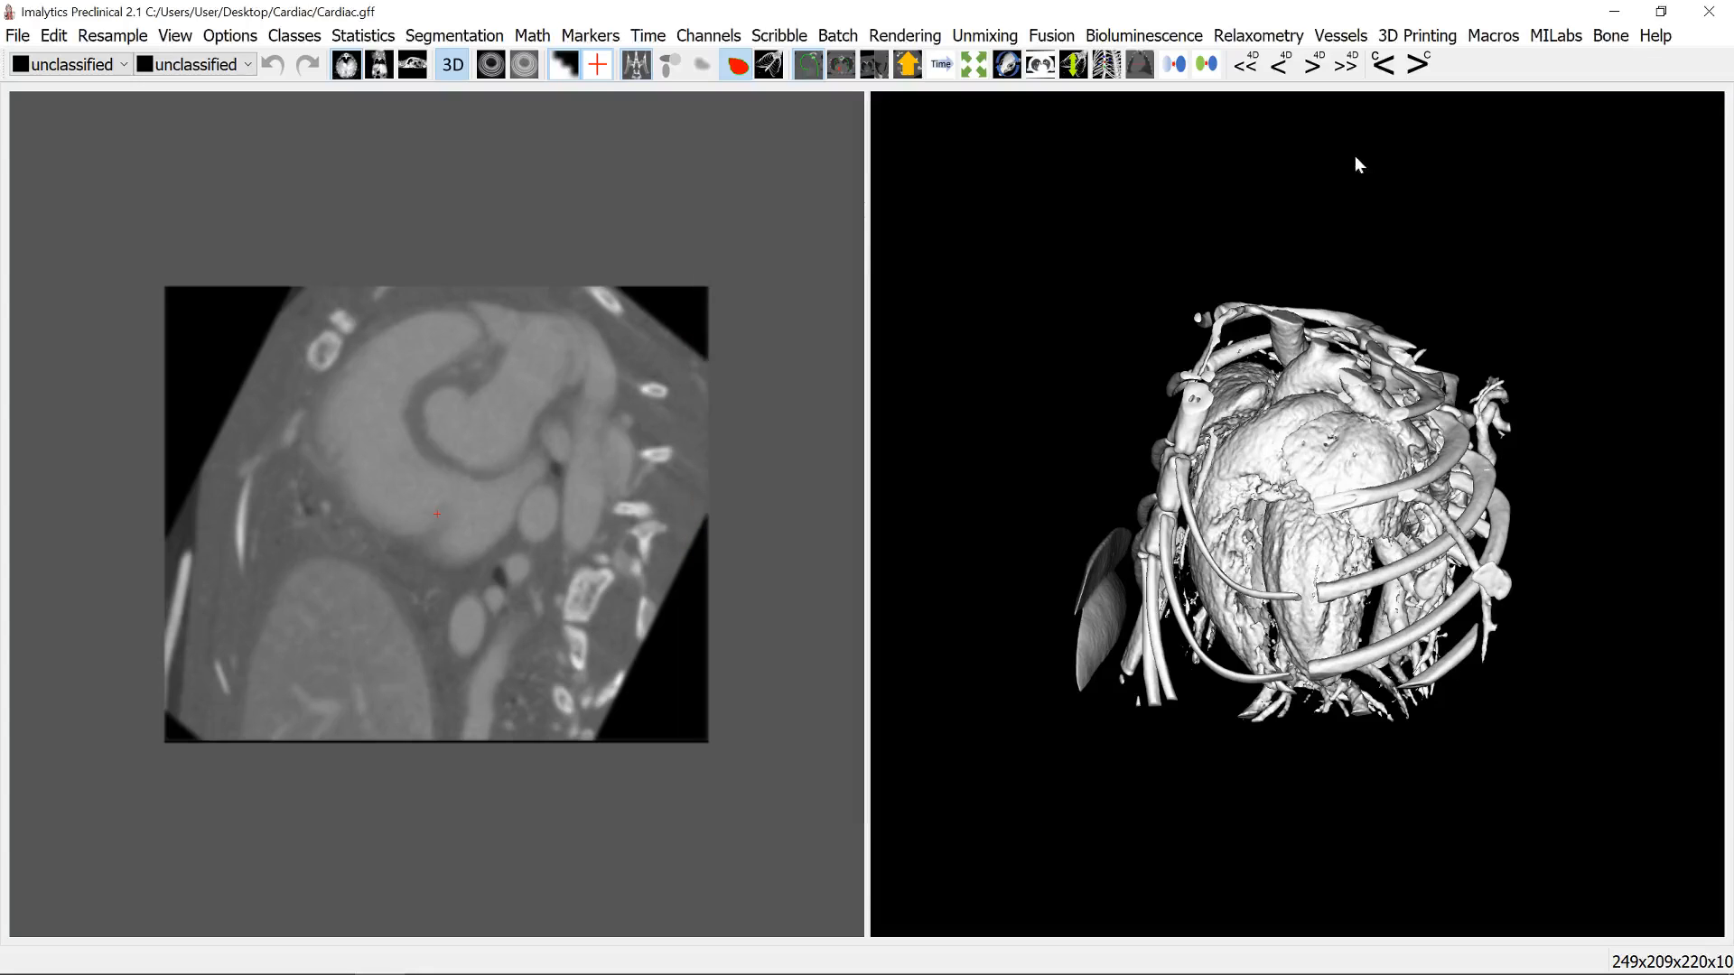
# Step: Step forward through the time points of the 4D data set and examine the beating heart in the slice and 3D views
pyautogui.click(1314, 64)
pyautogui.click(1314, 64)
pyautogui.click(1314, 64)
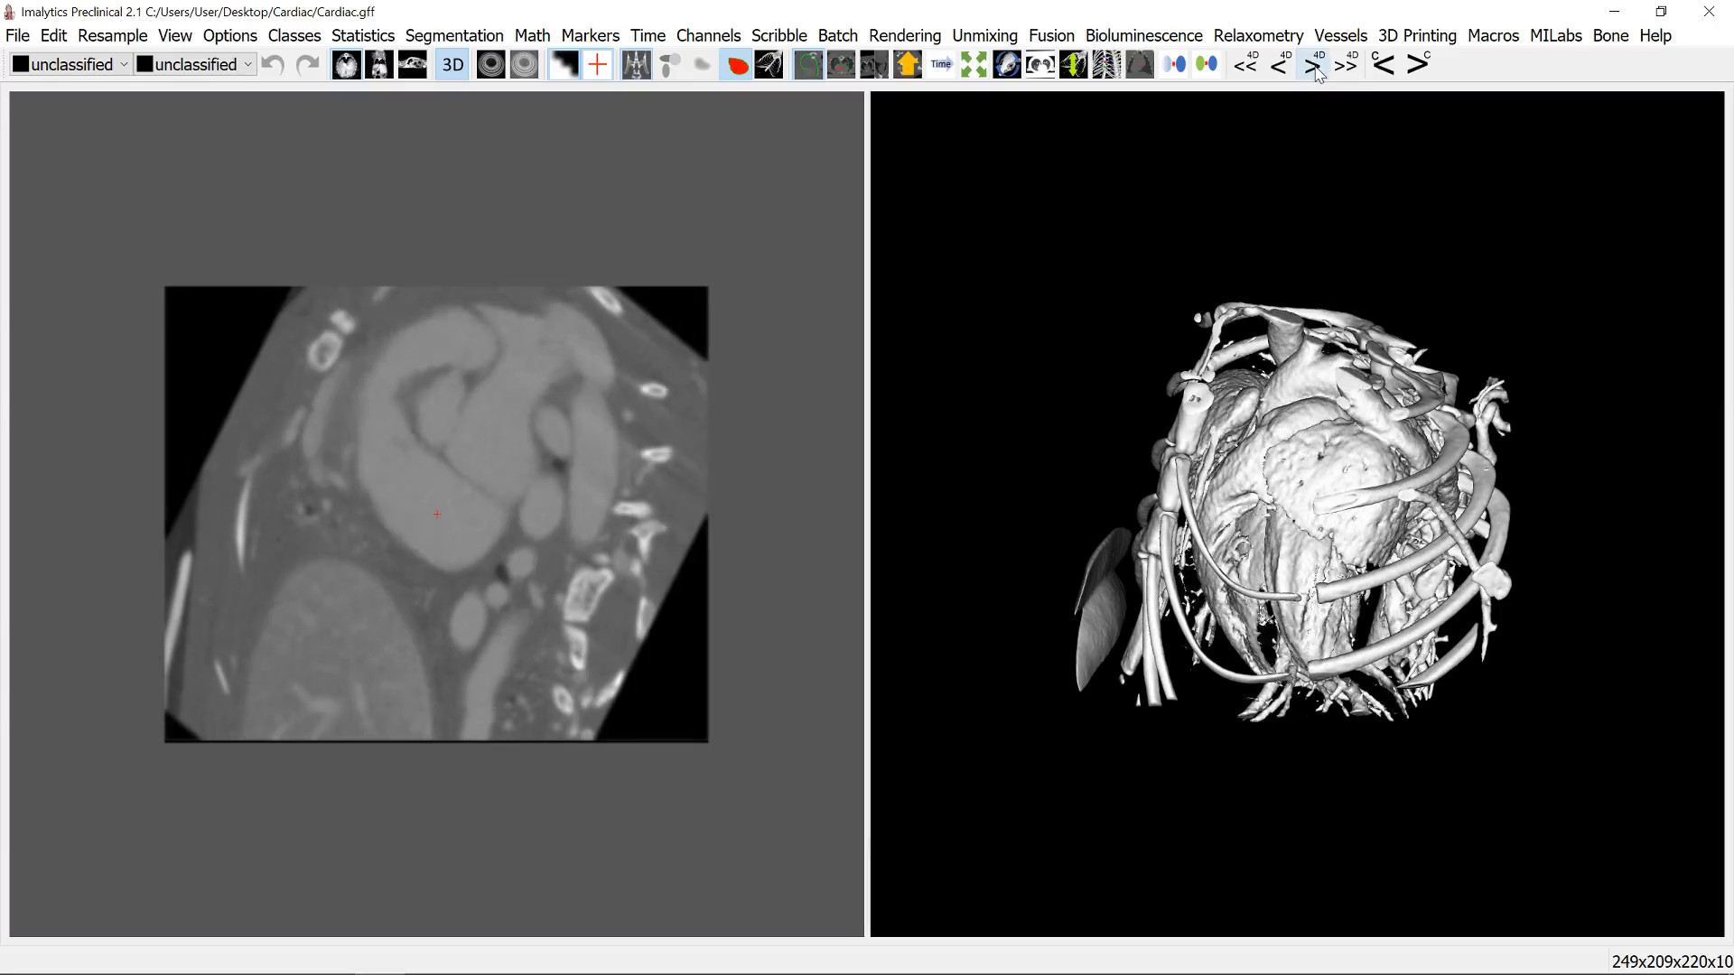
pyautogui.click(1314, 64)
pyautogui.click(1314, 64)
pyautogui.click(1314, 64)
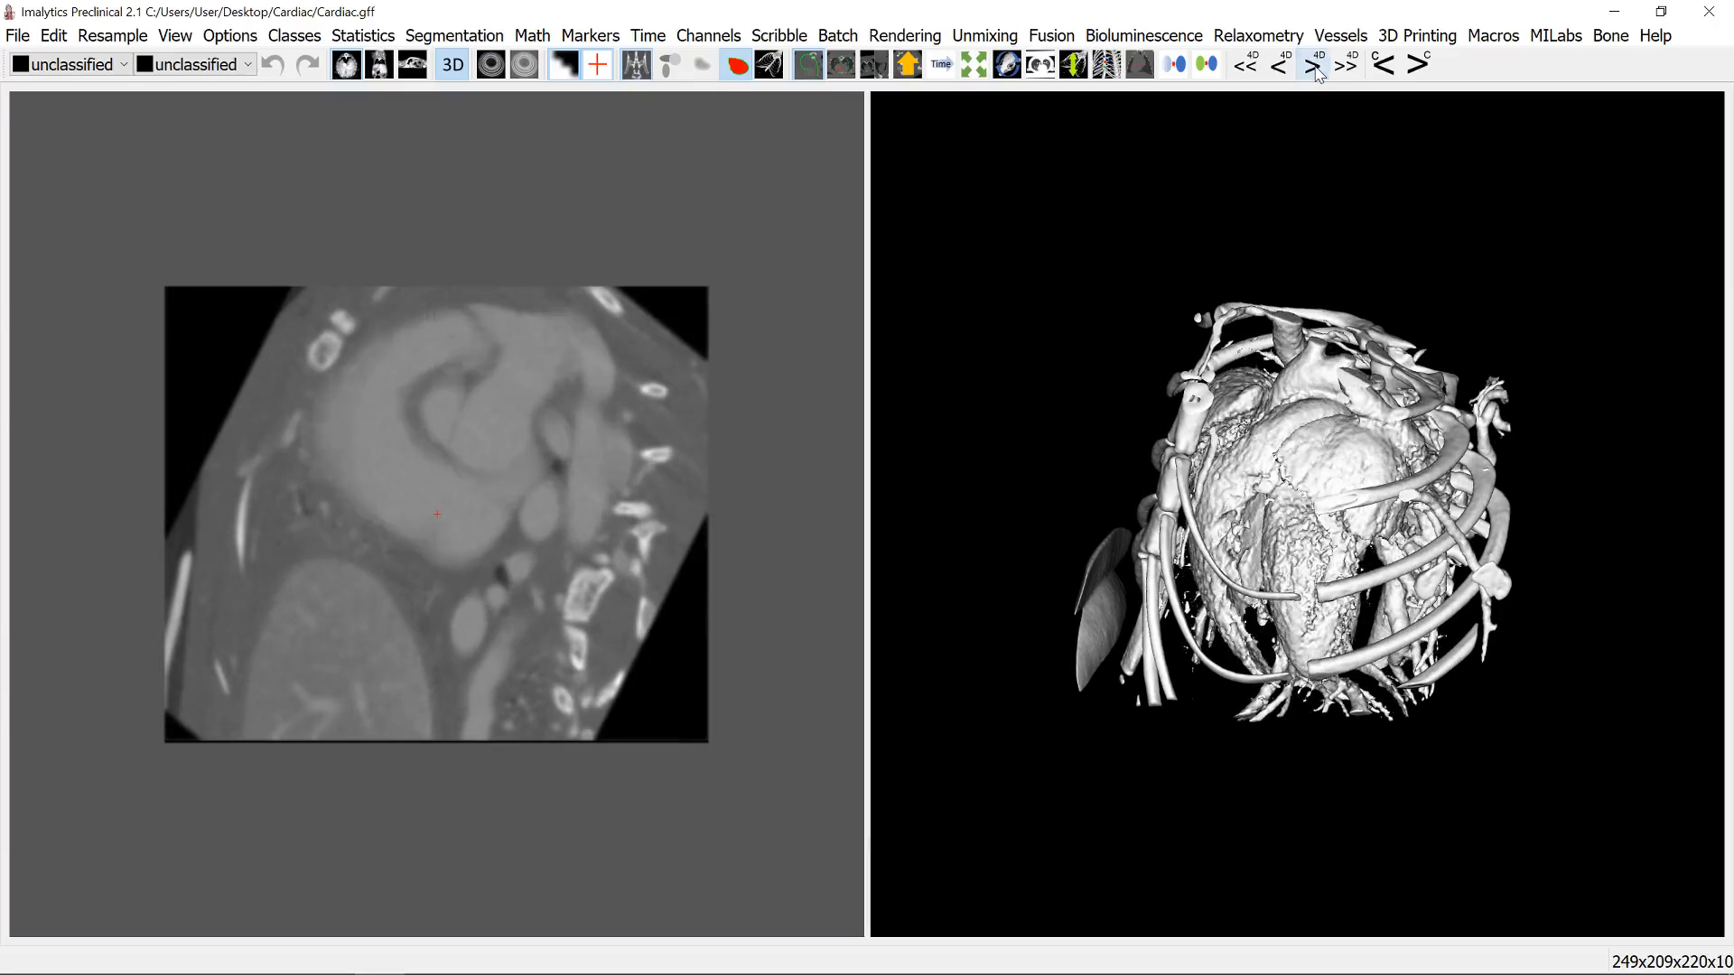
pyautogui.click(1314, 64)
pyautogui.click(1314, 64)
pyautogui.click(1314, 64)
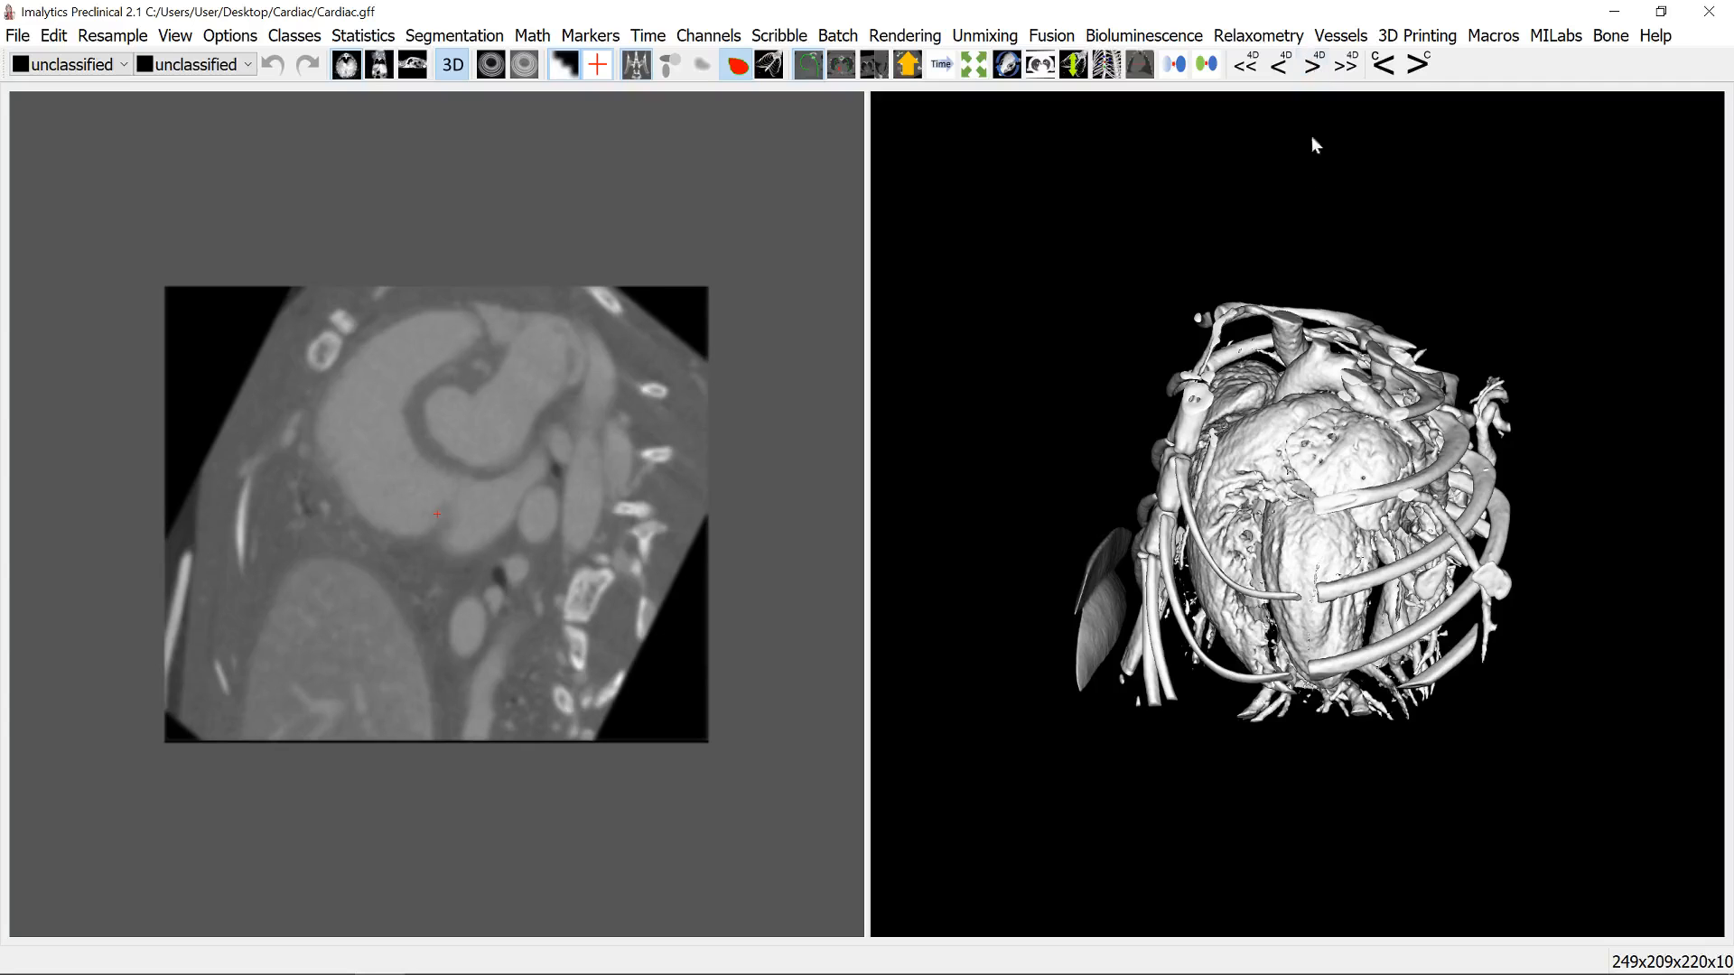
pyautogui.moveTo(1270, 415); pyautogui.dragTo(1208, 487)
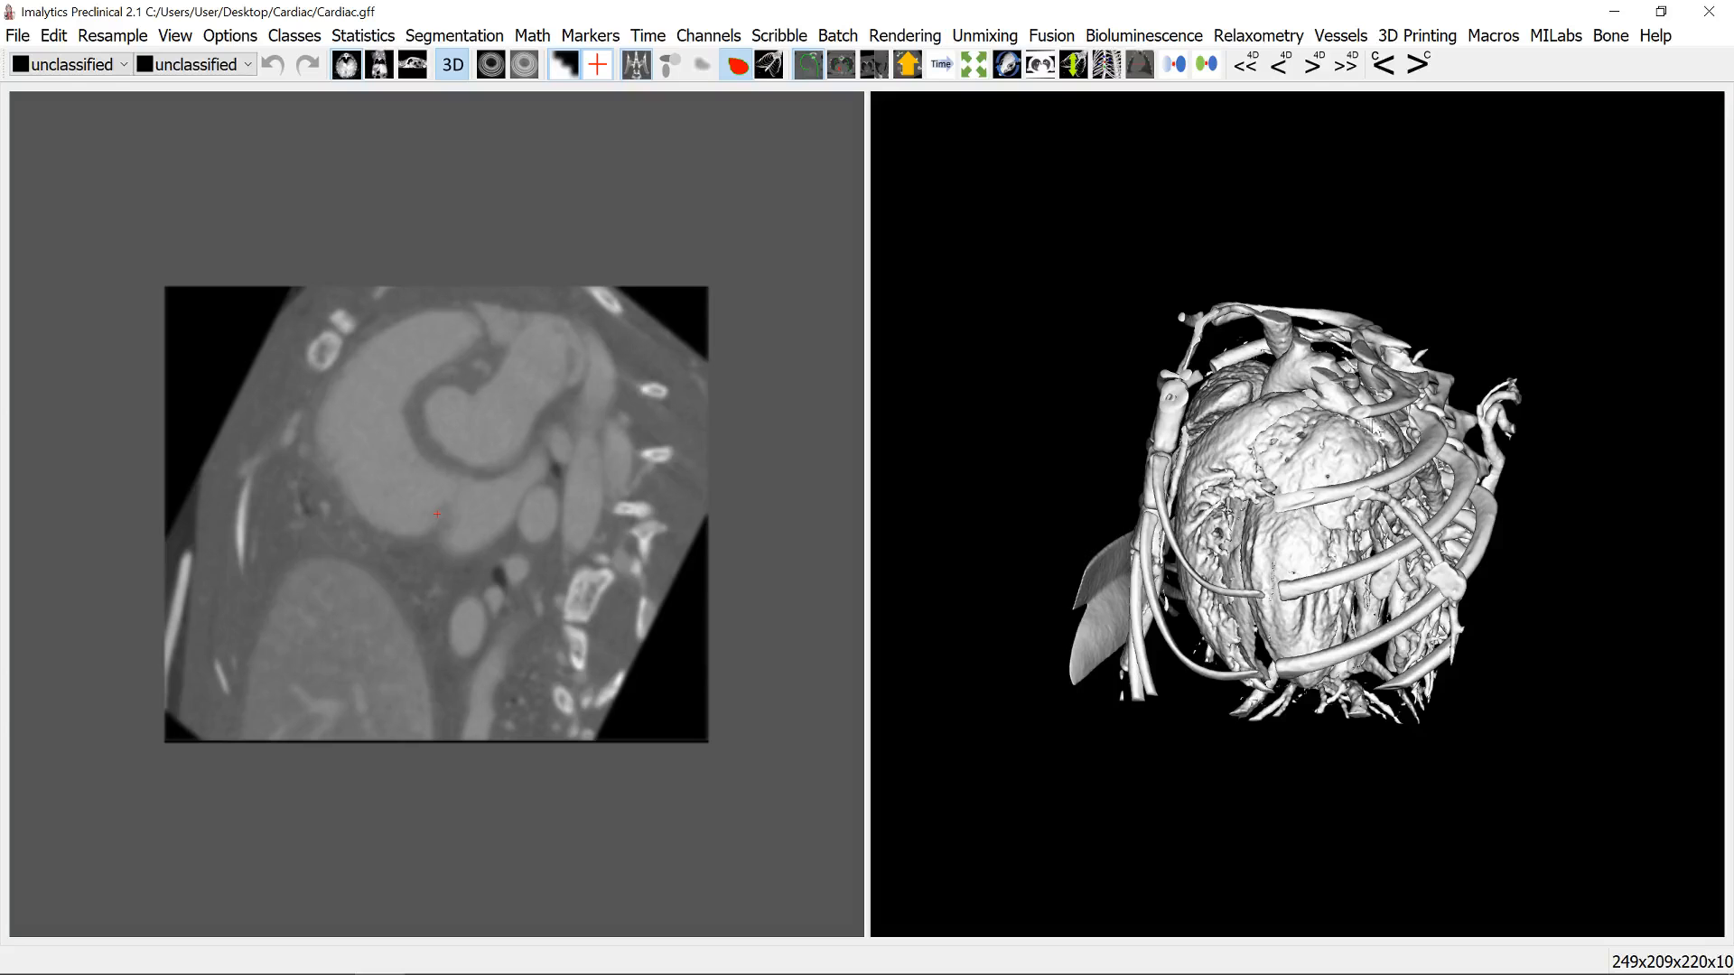
pyautogui.moveTo(1369, 441); pyautogui.dragTo(1211, 477)
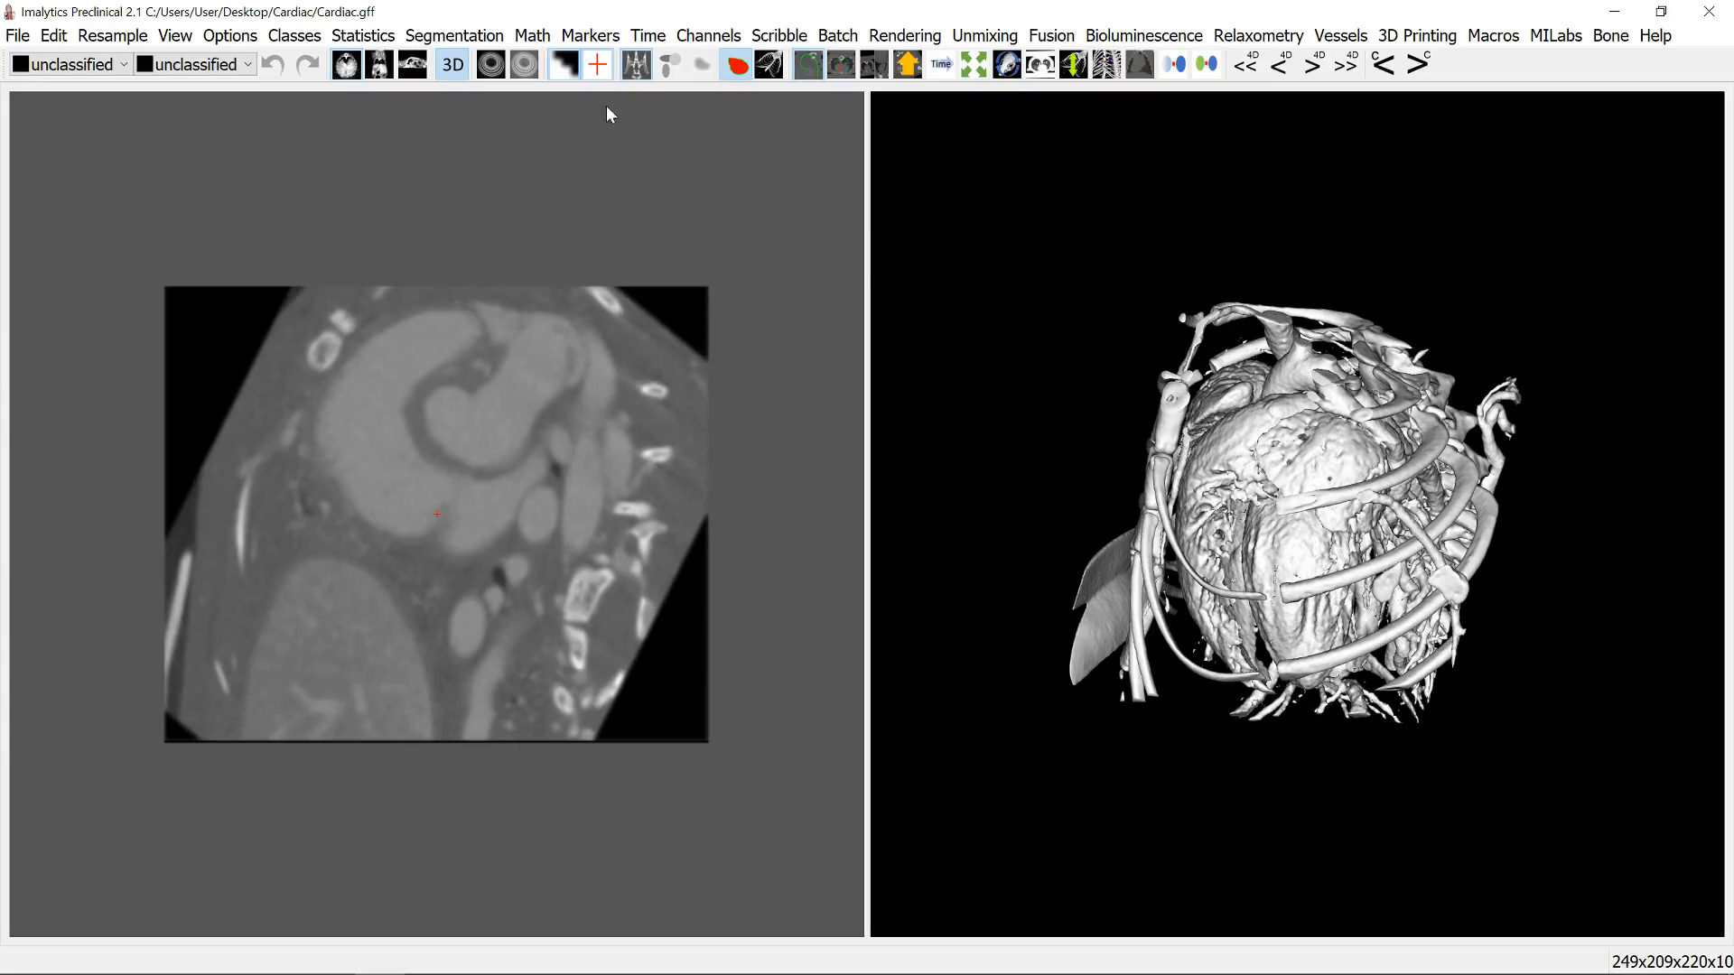
pyautogui.click(647, 38)
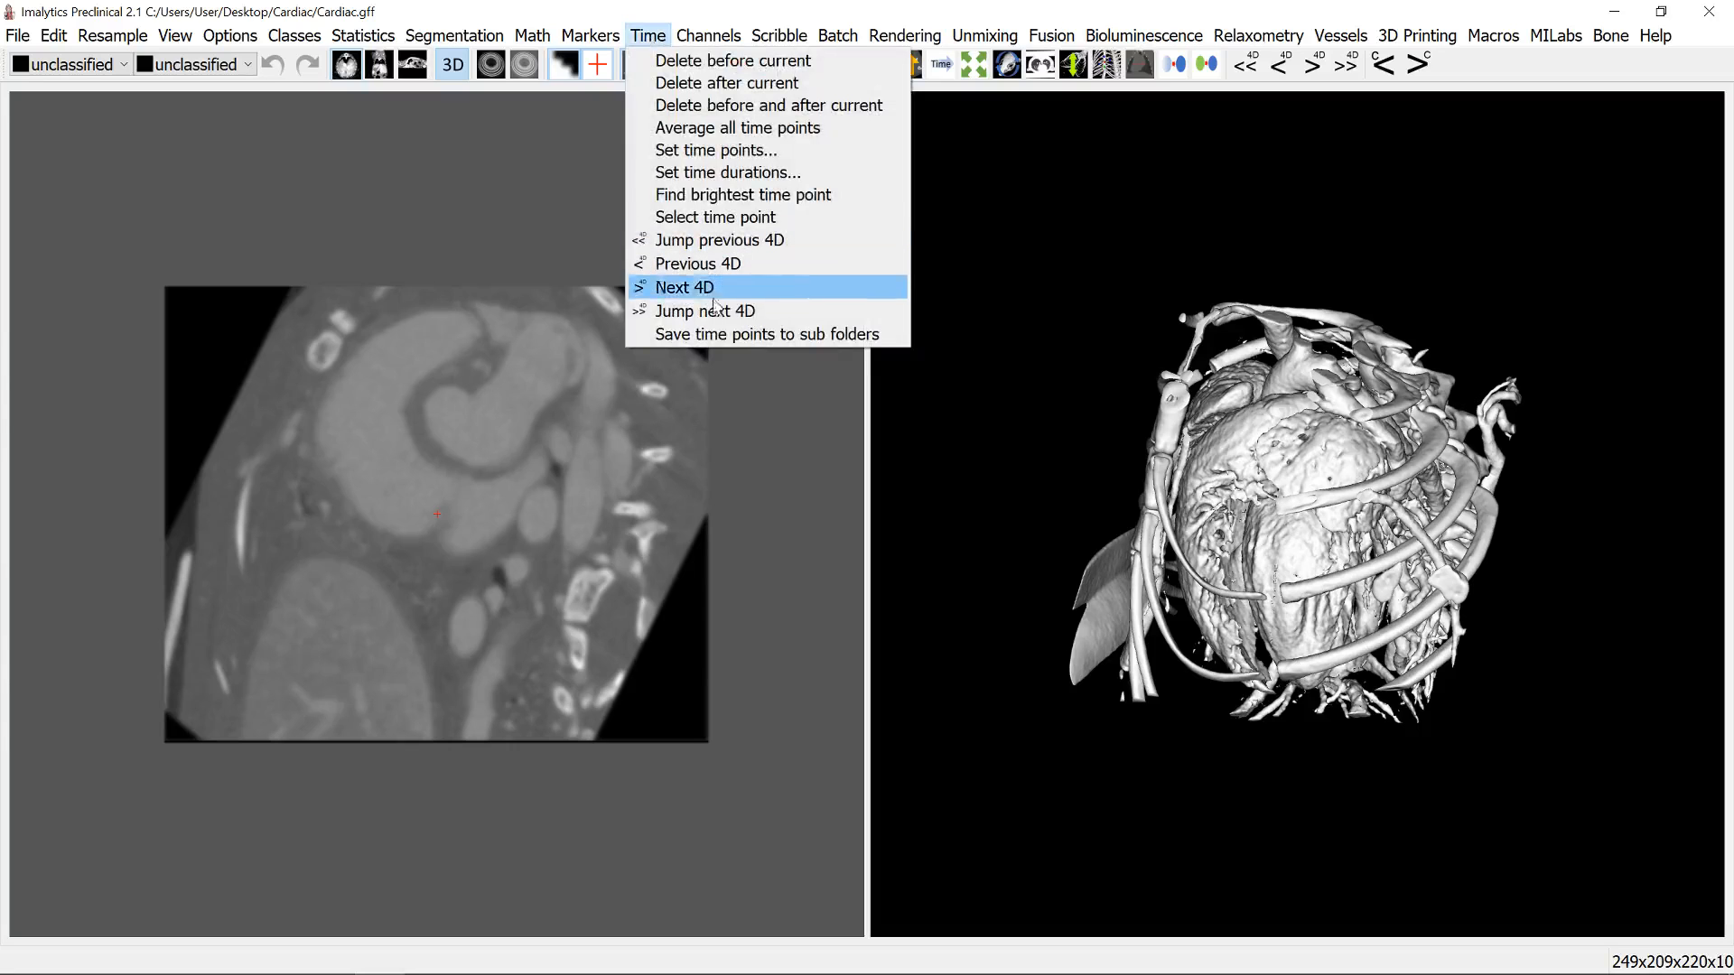
pyautogui.click(707, 332)
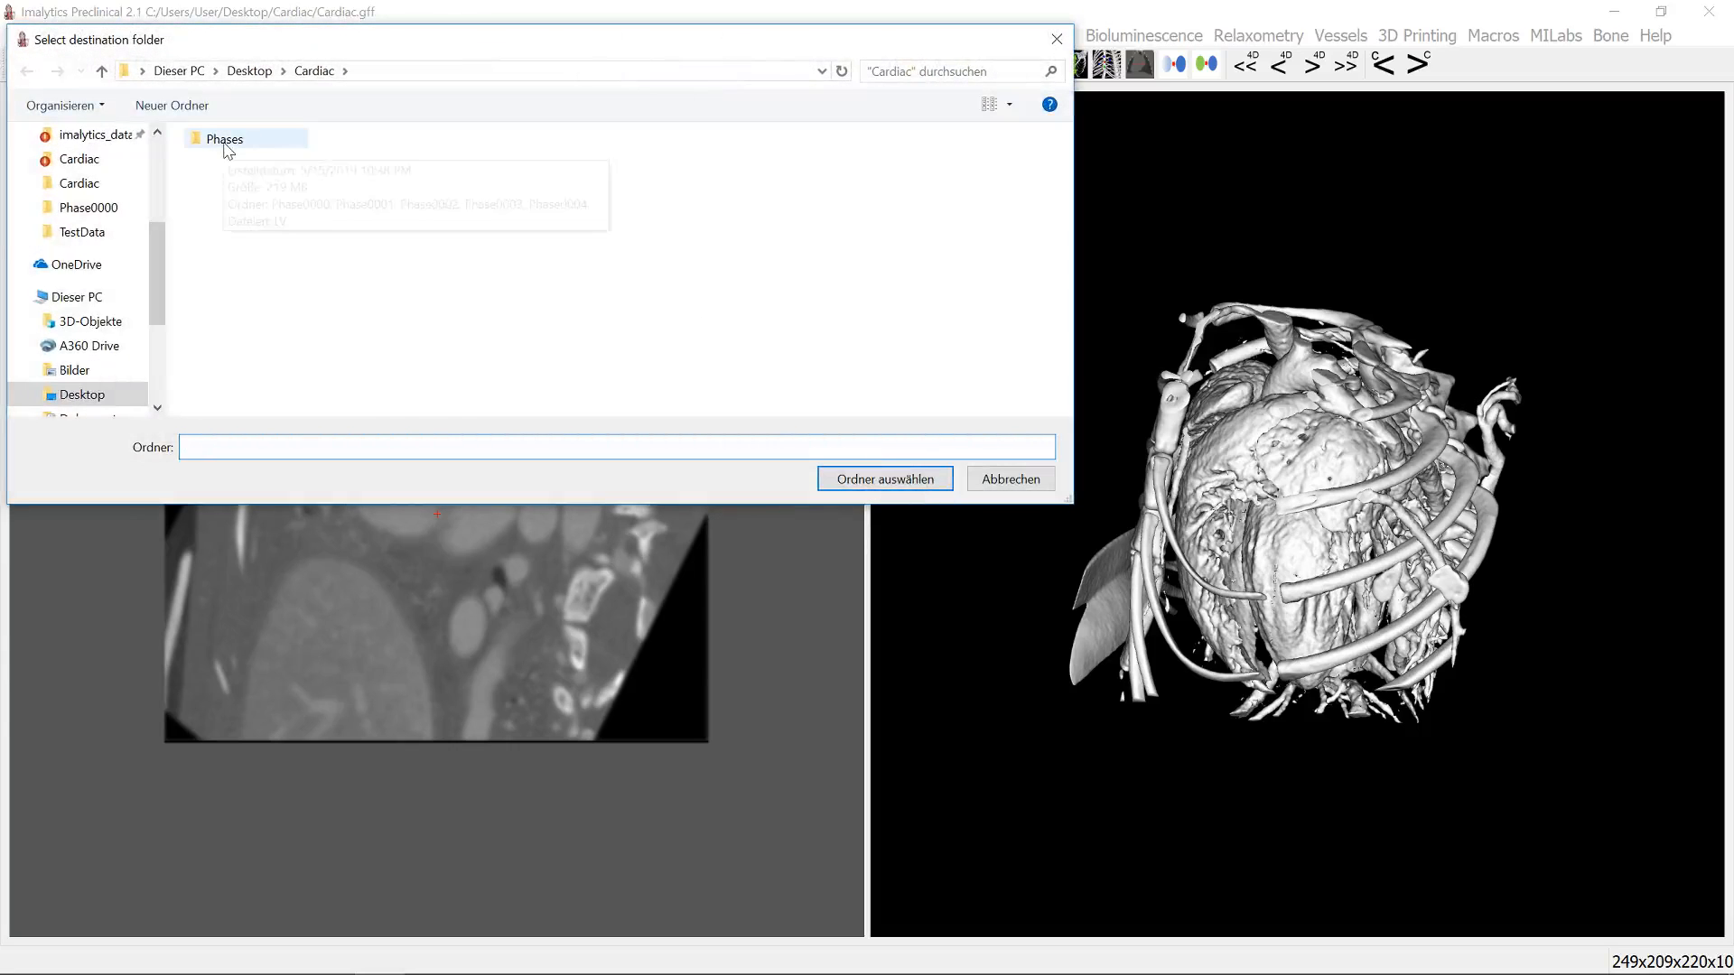
pyautogui.click(213, 141)
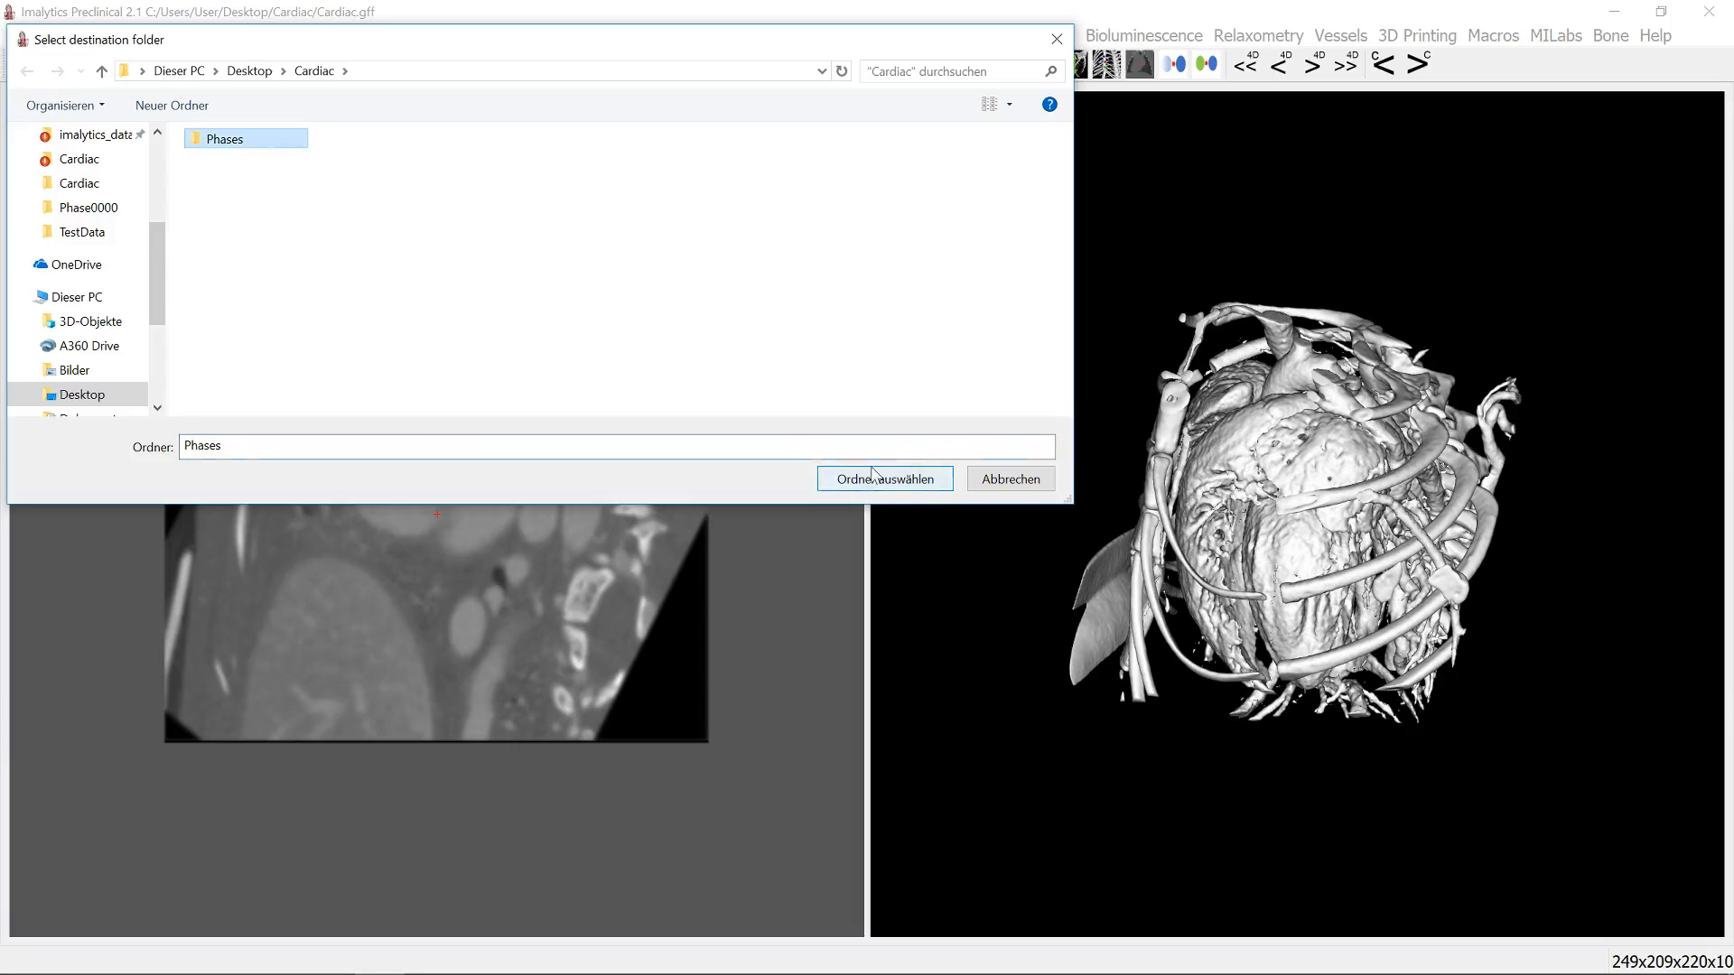
pyautogui.click(1029, 481)
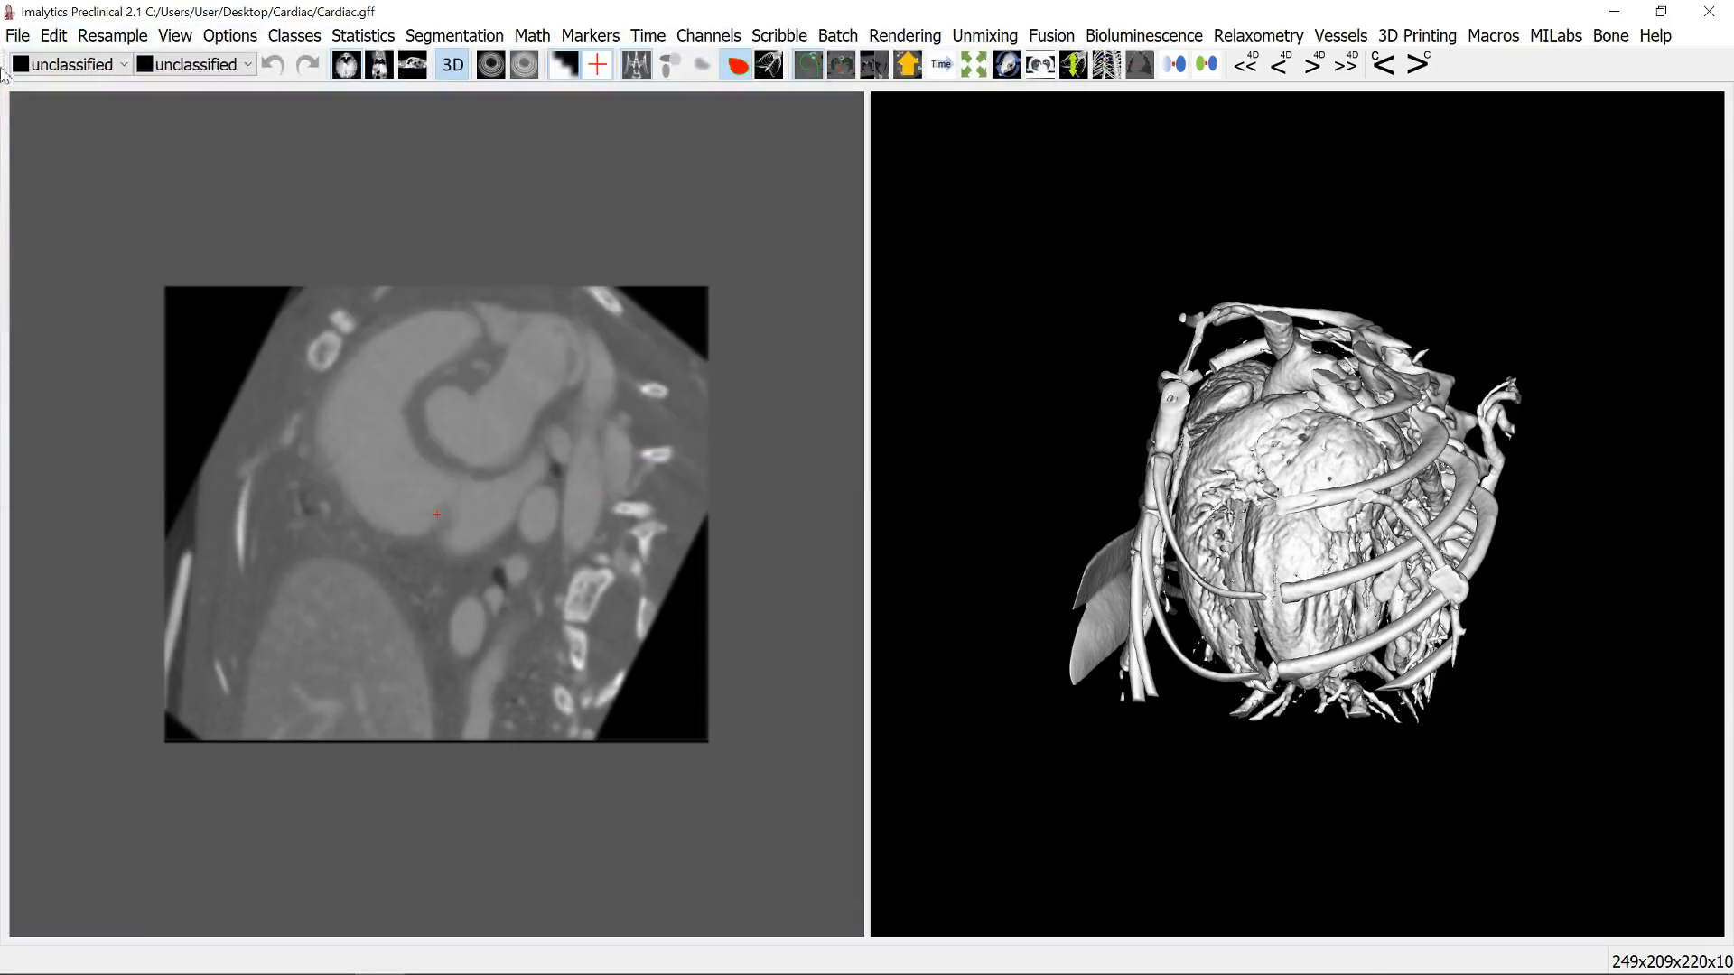
# Step: Load the Heart file from the Phases/Phase0000 folder as the underlay
pyautogui.click(19, 37)
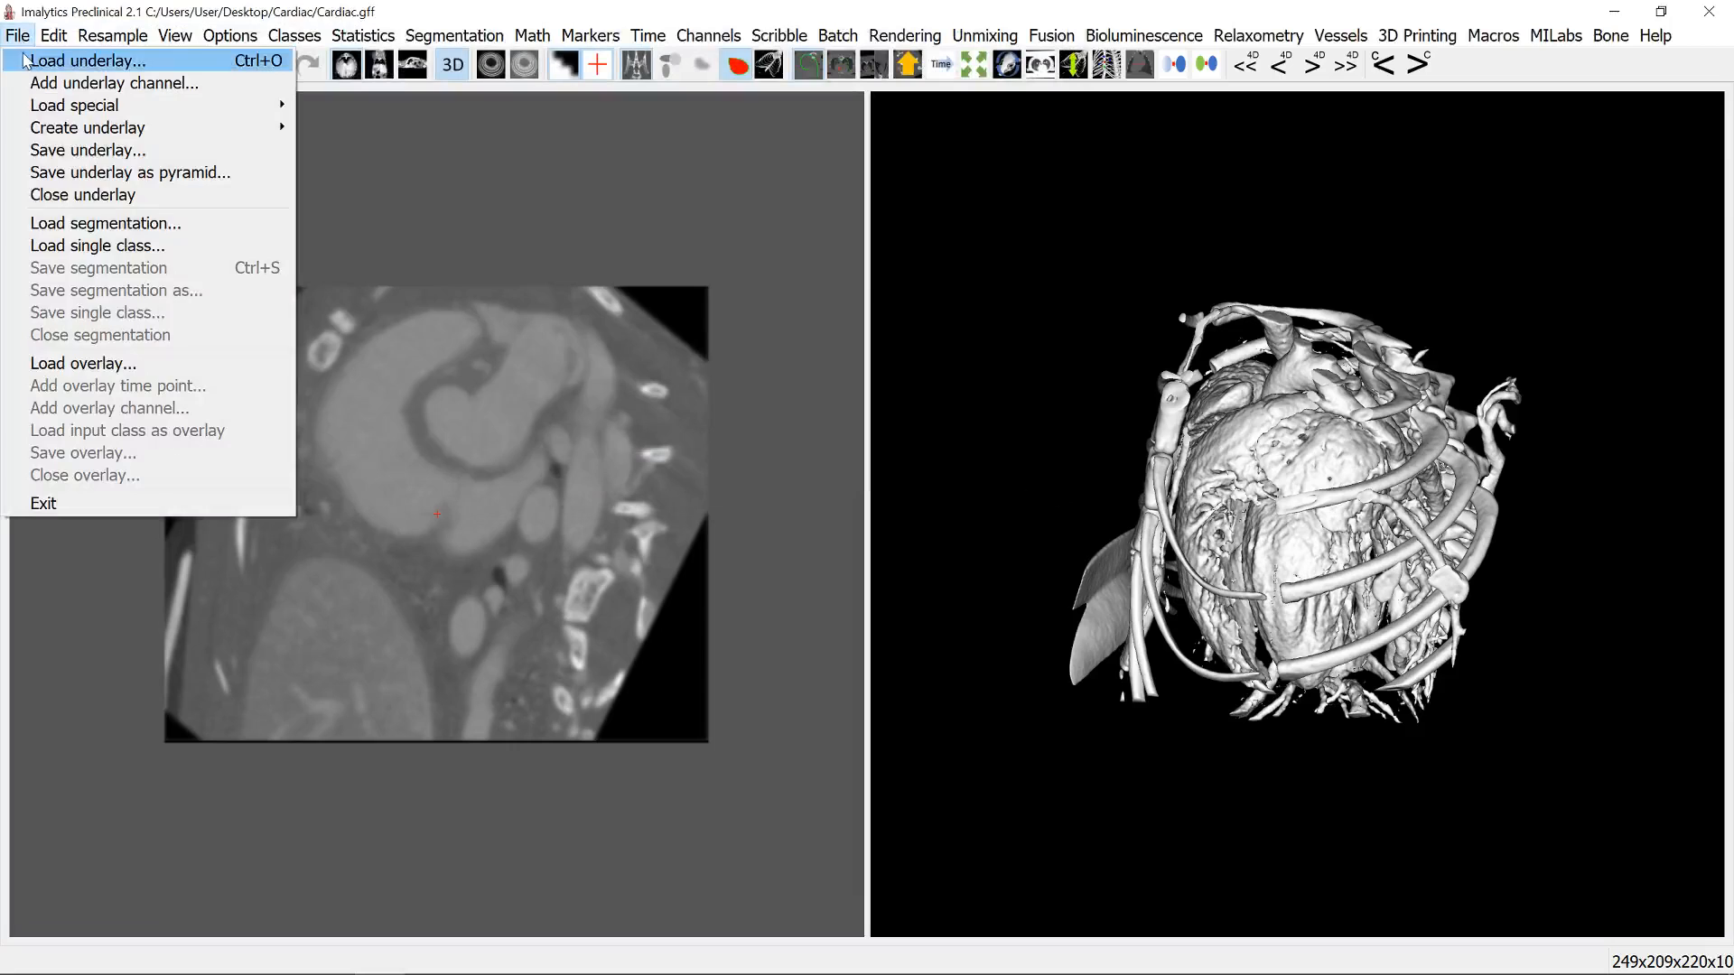
pyautogui.click(54, 60)
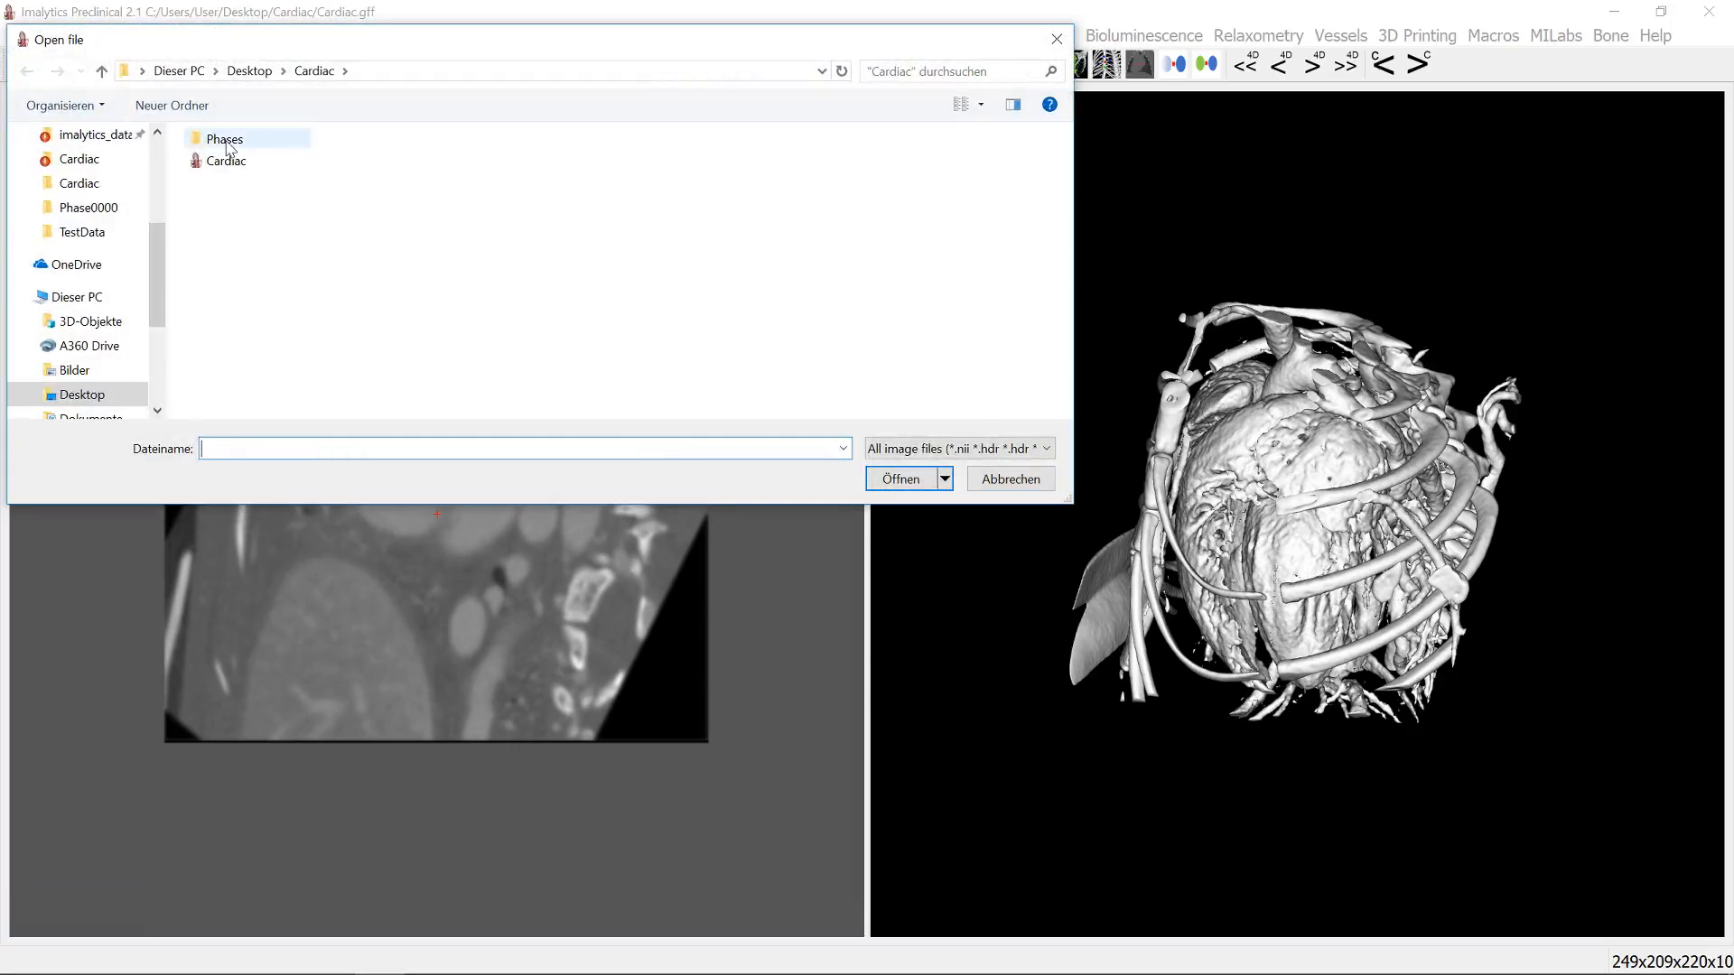
pyautogui.doubleClick(227, 145)
pyautogui.doubleClick(230, 143)
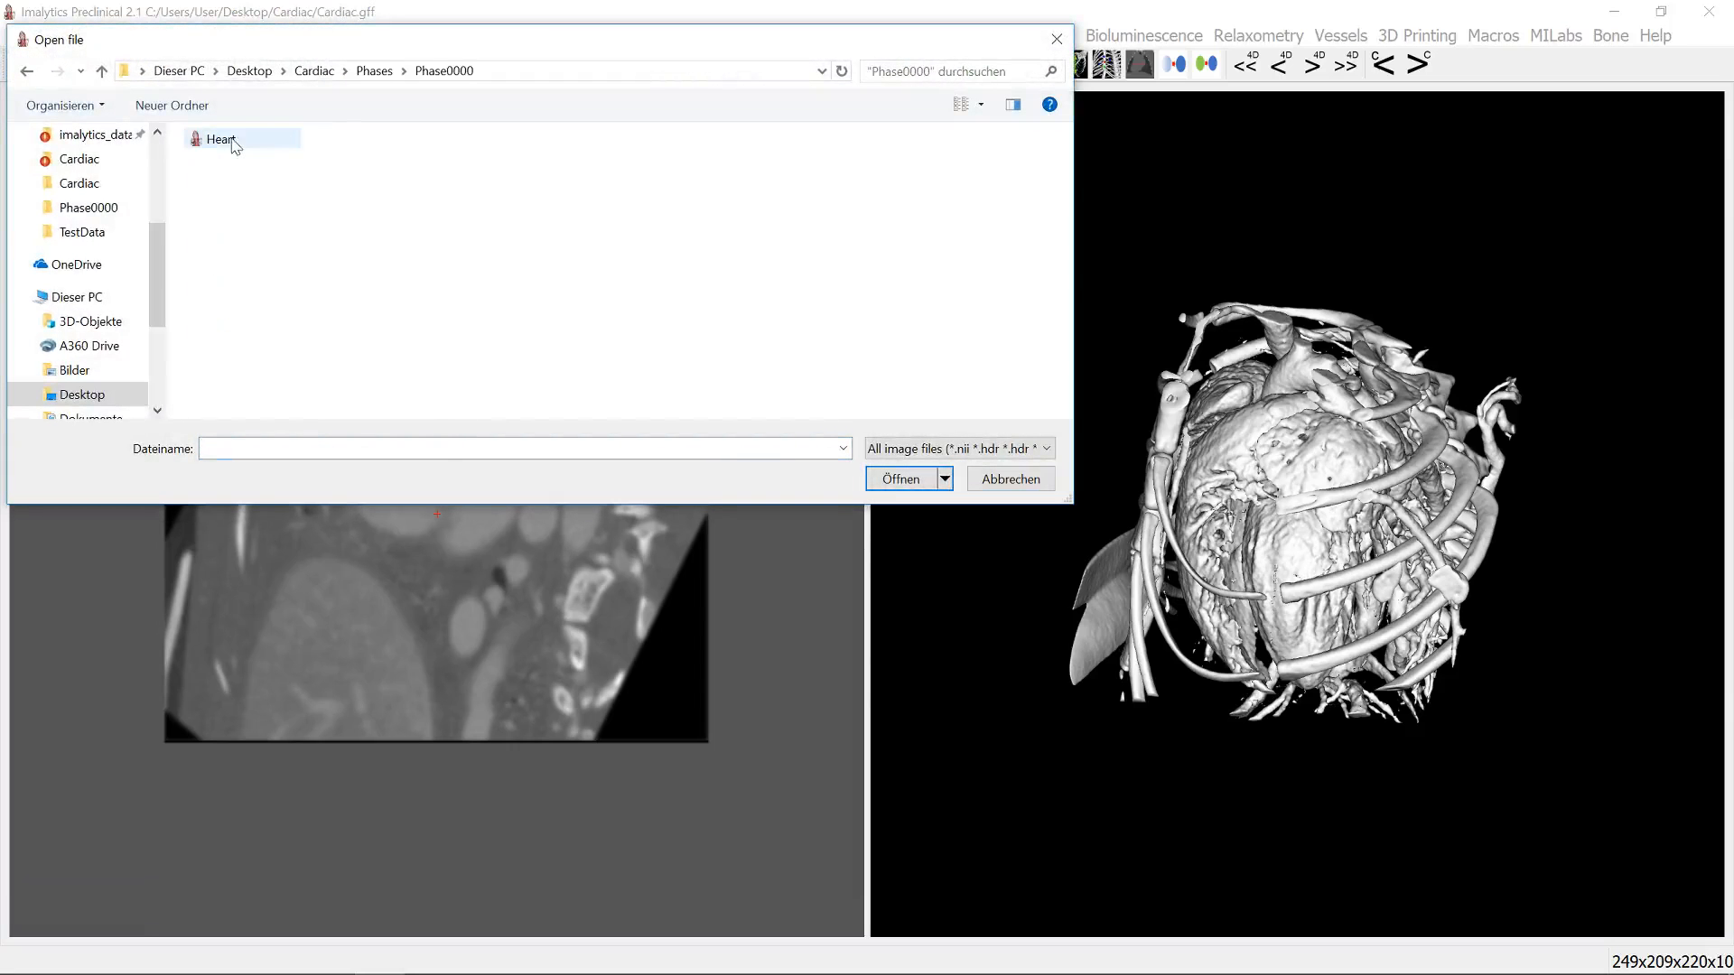
pyautogui.doubleClick(222, 141)
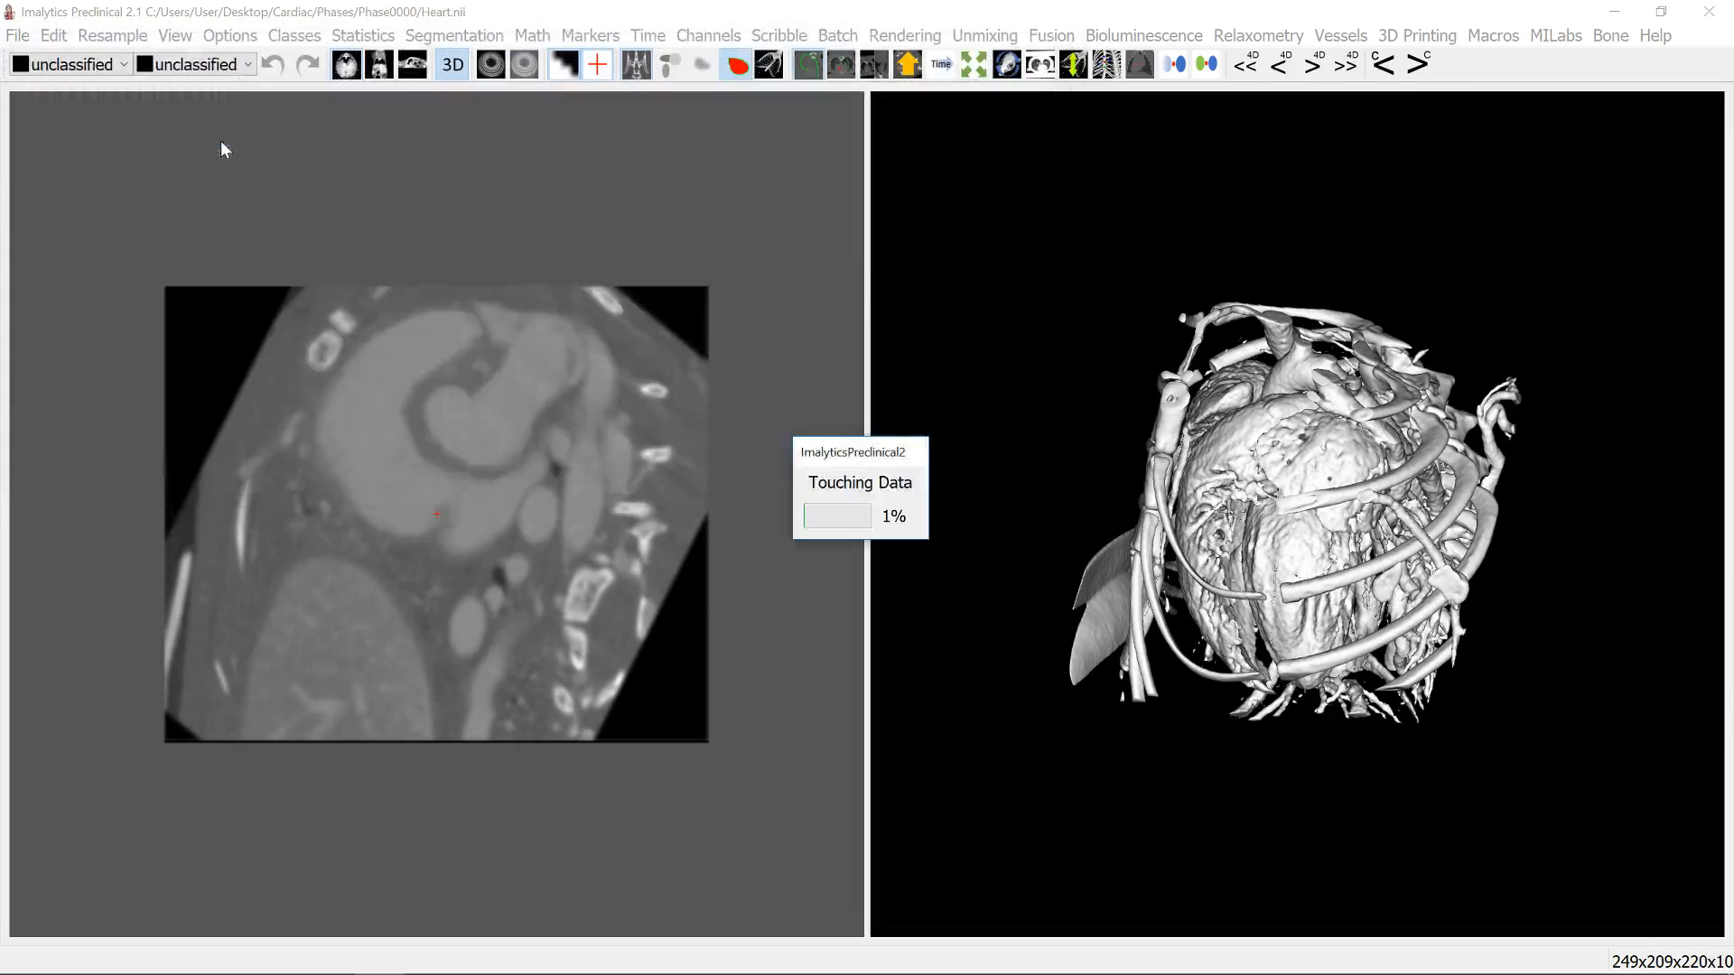
pyautogui.moveTo(1390, 600); pyautogui.dragTo(1447, 576)
# Step: Check the image information of the loaded Phase0000 underlay, including its number of time points
pyautogui.click(231, 34)
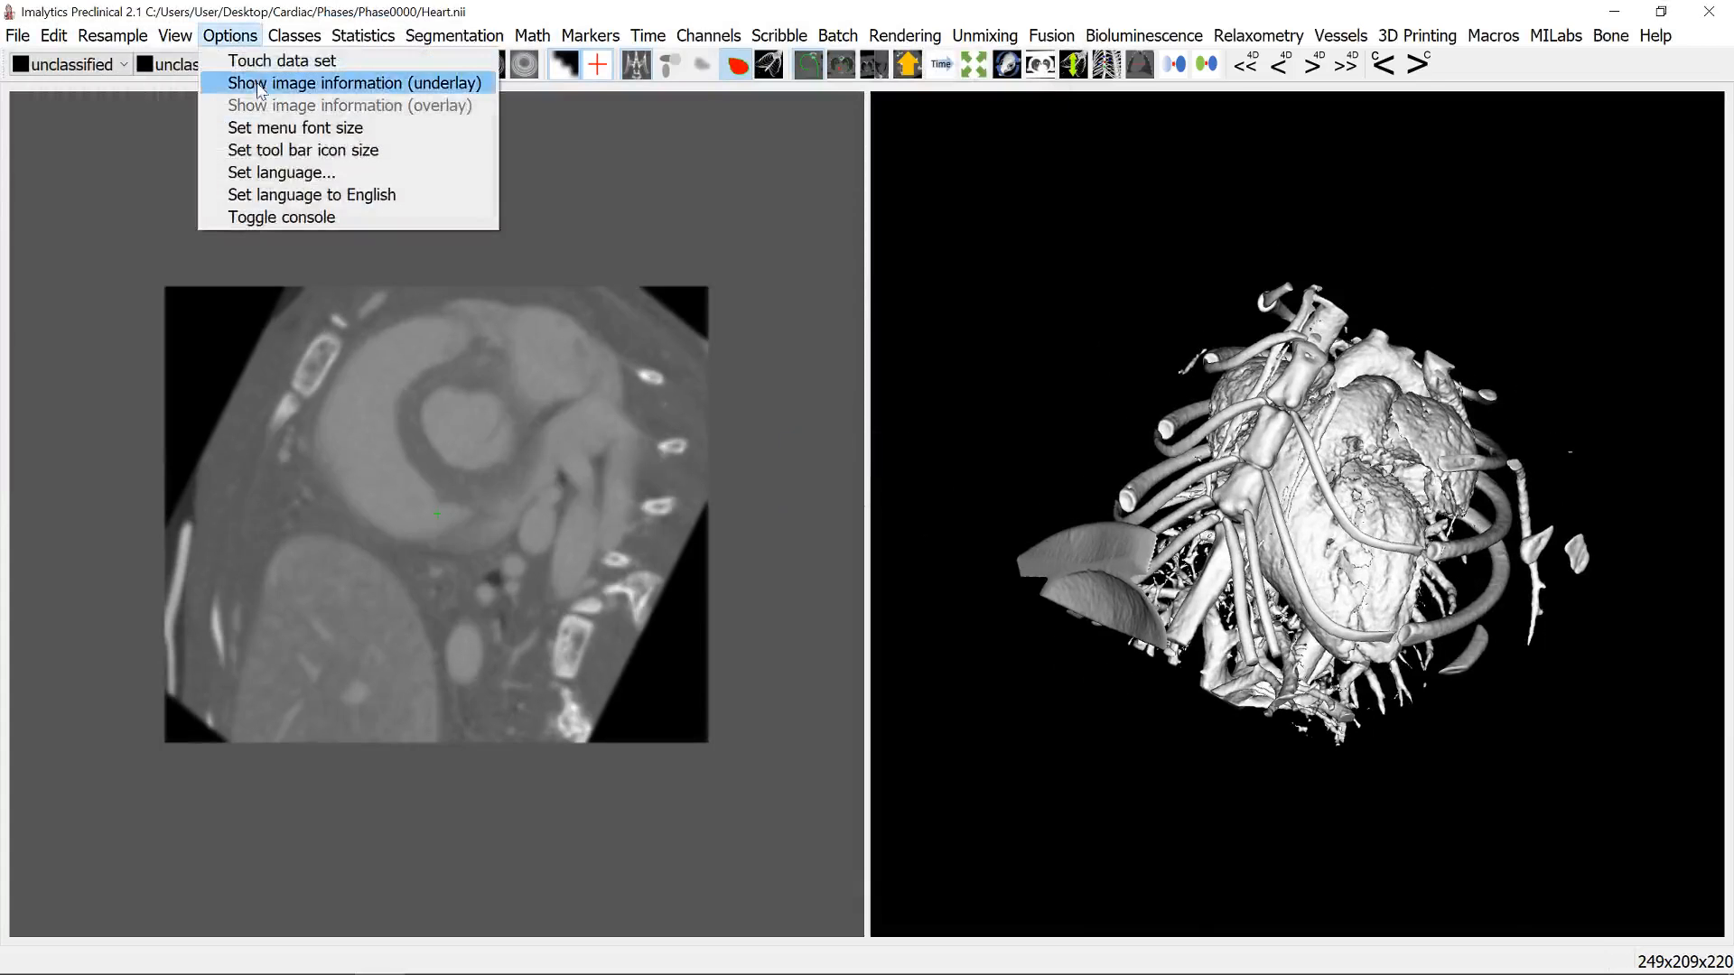
pyautogui.click(289, 81)
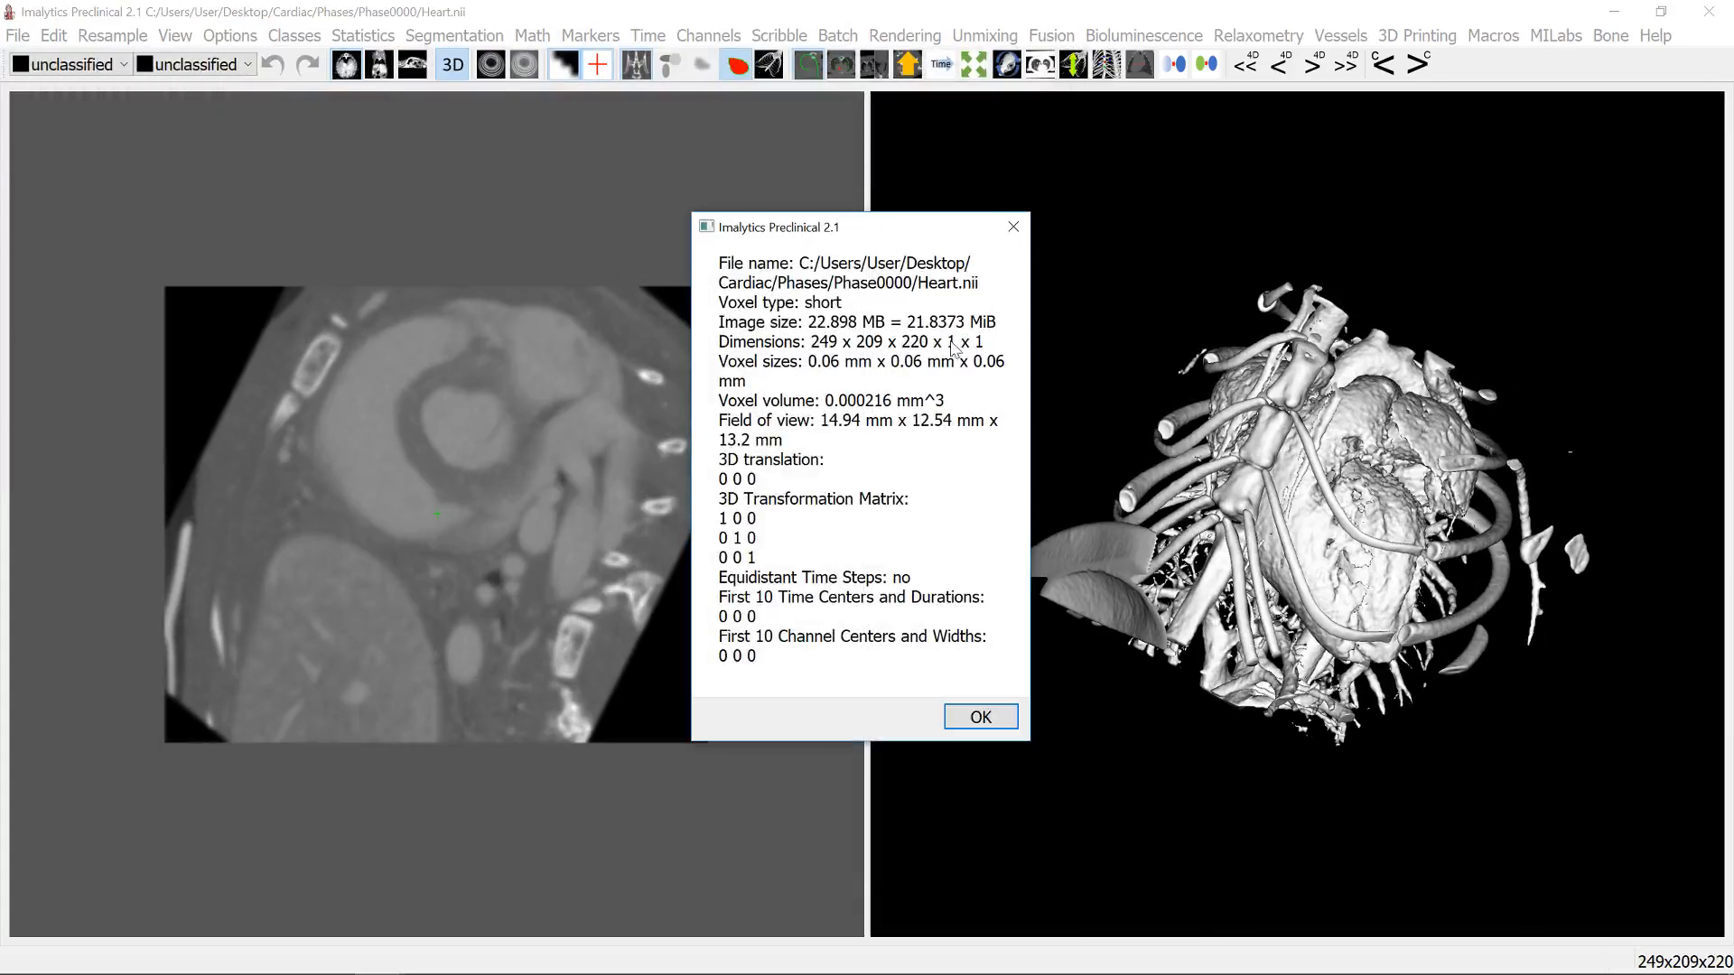
pyautogui.click(1013, 227)
# Step: Set the batch settings from the currently loaded Phase0000 heart data set
pyautogui.moveTo(966, 406); pyautogui.dragTo(995, 629)
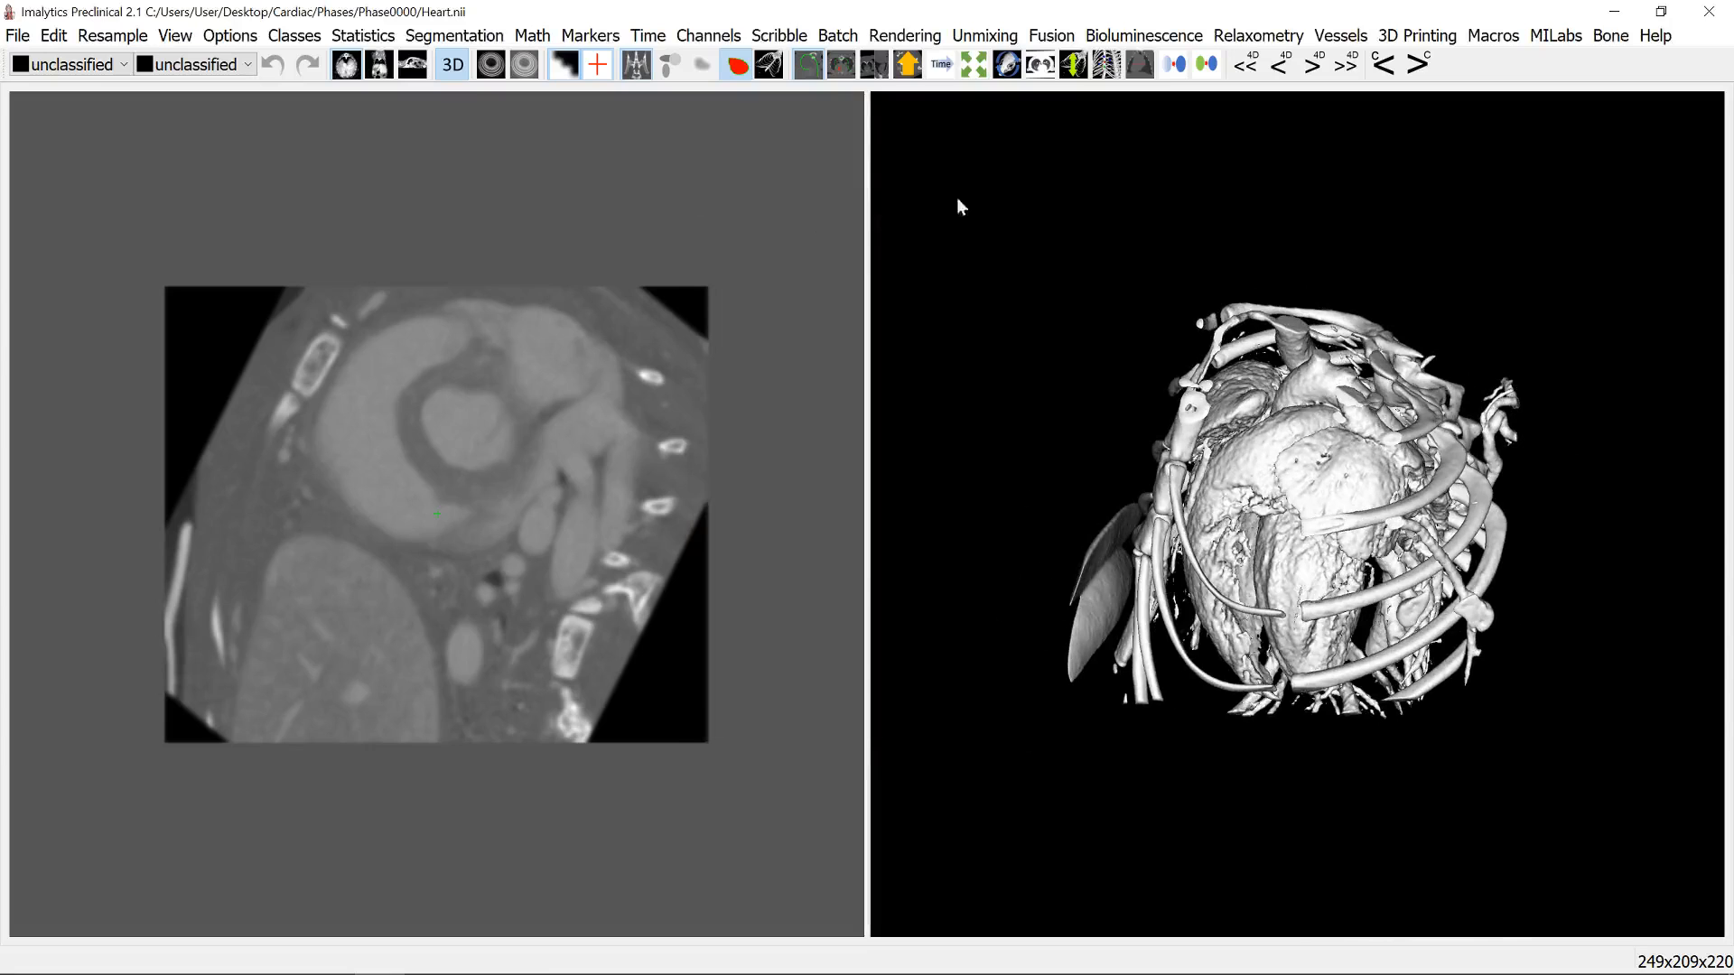
pyautogui.click(837, 37)
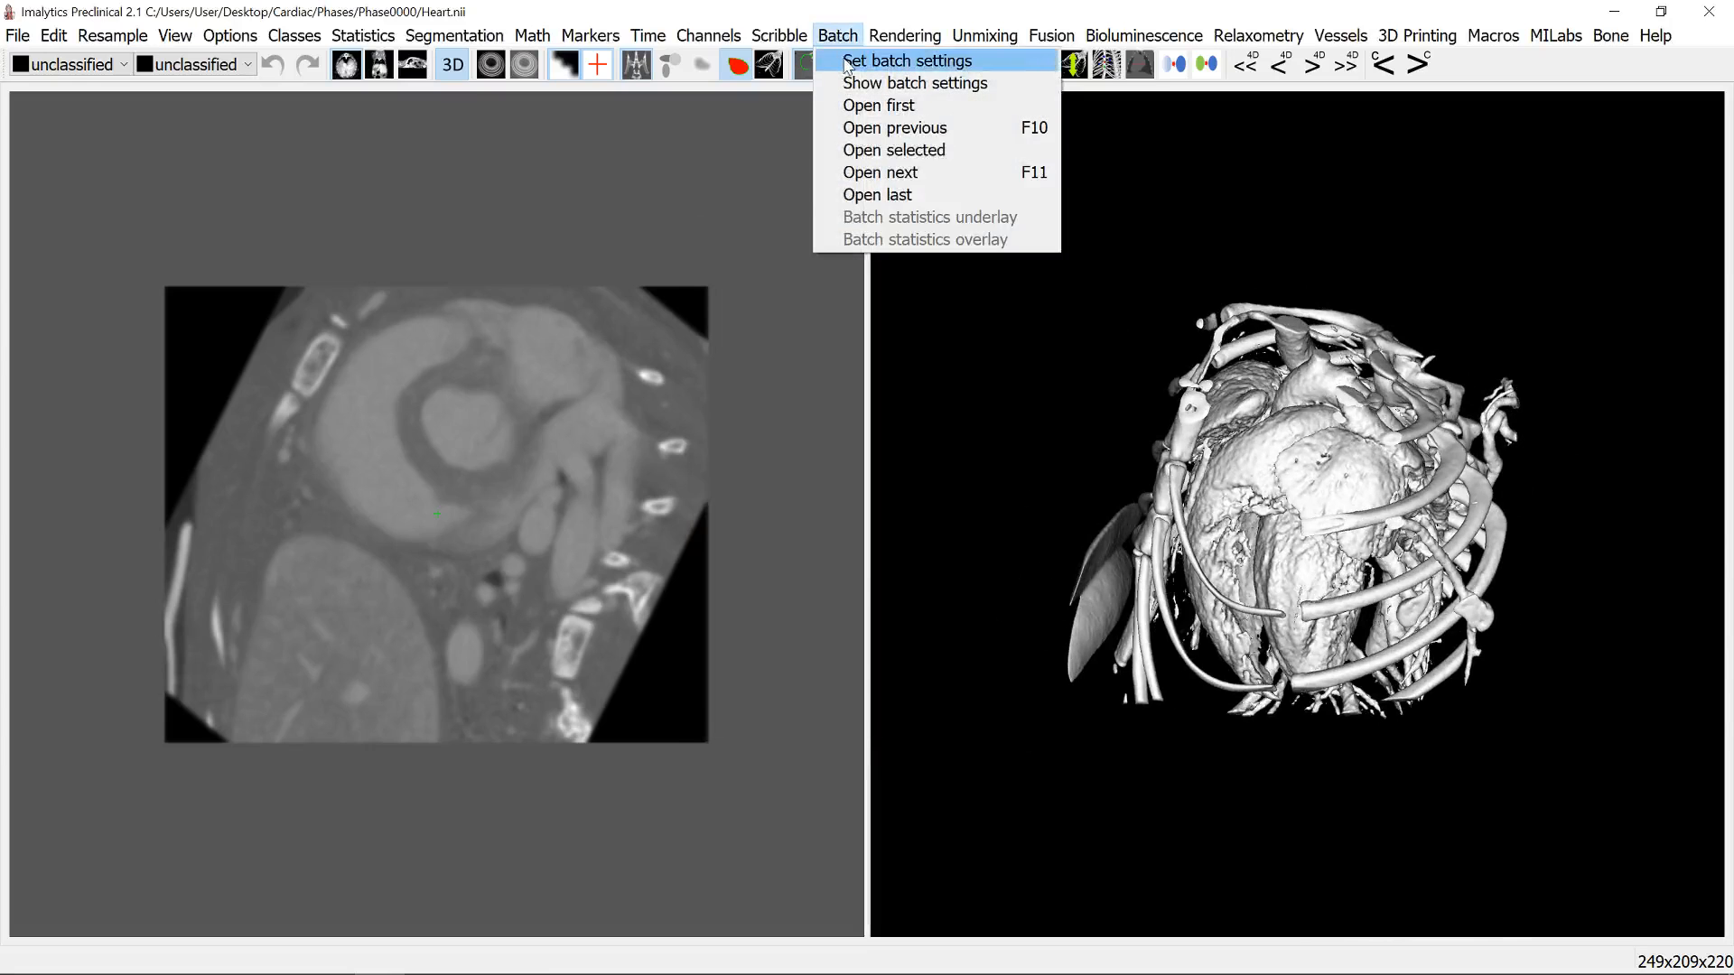
pyautogui.click(849, 60)
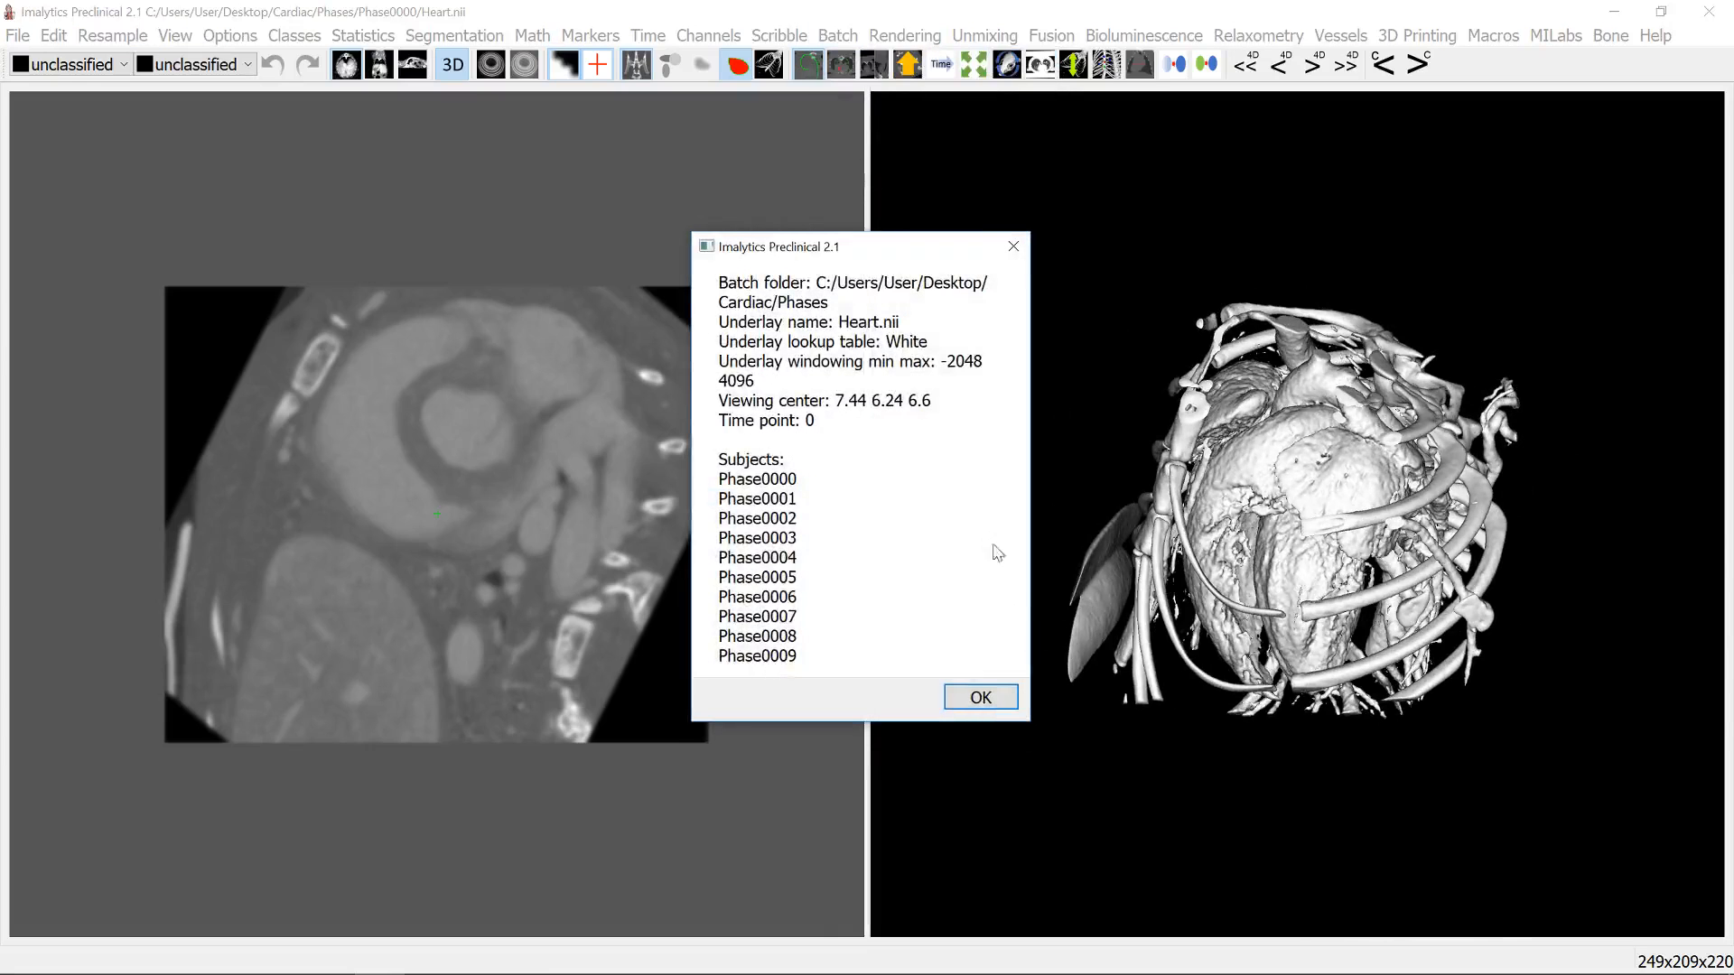
pyautogui.click(982, 695)
# Step: Browse the batch forward to Phase0002 and go back to Phase0000
pyautogui.click(802, 37)
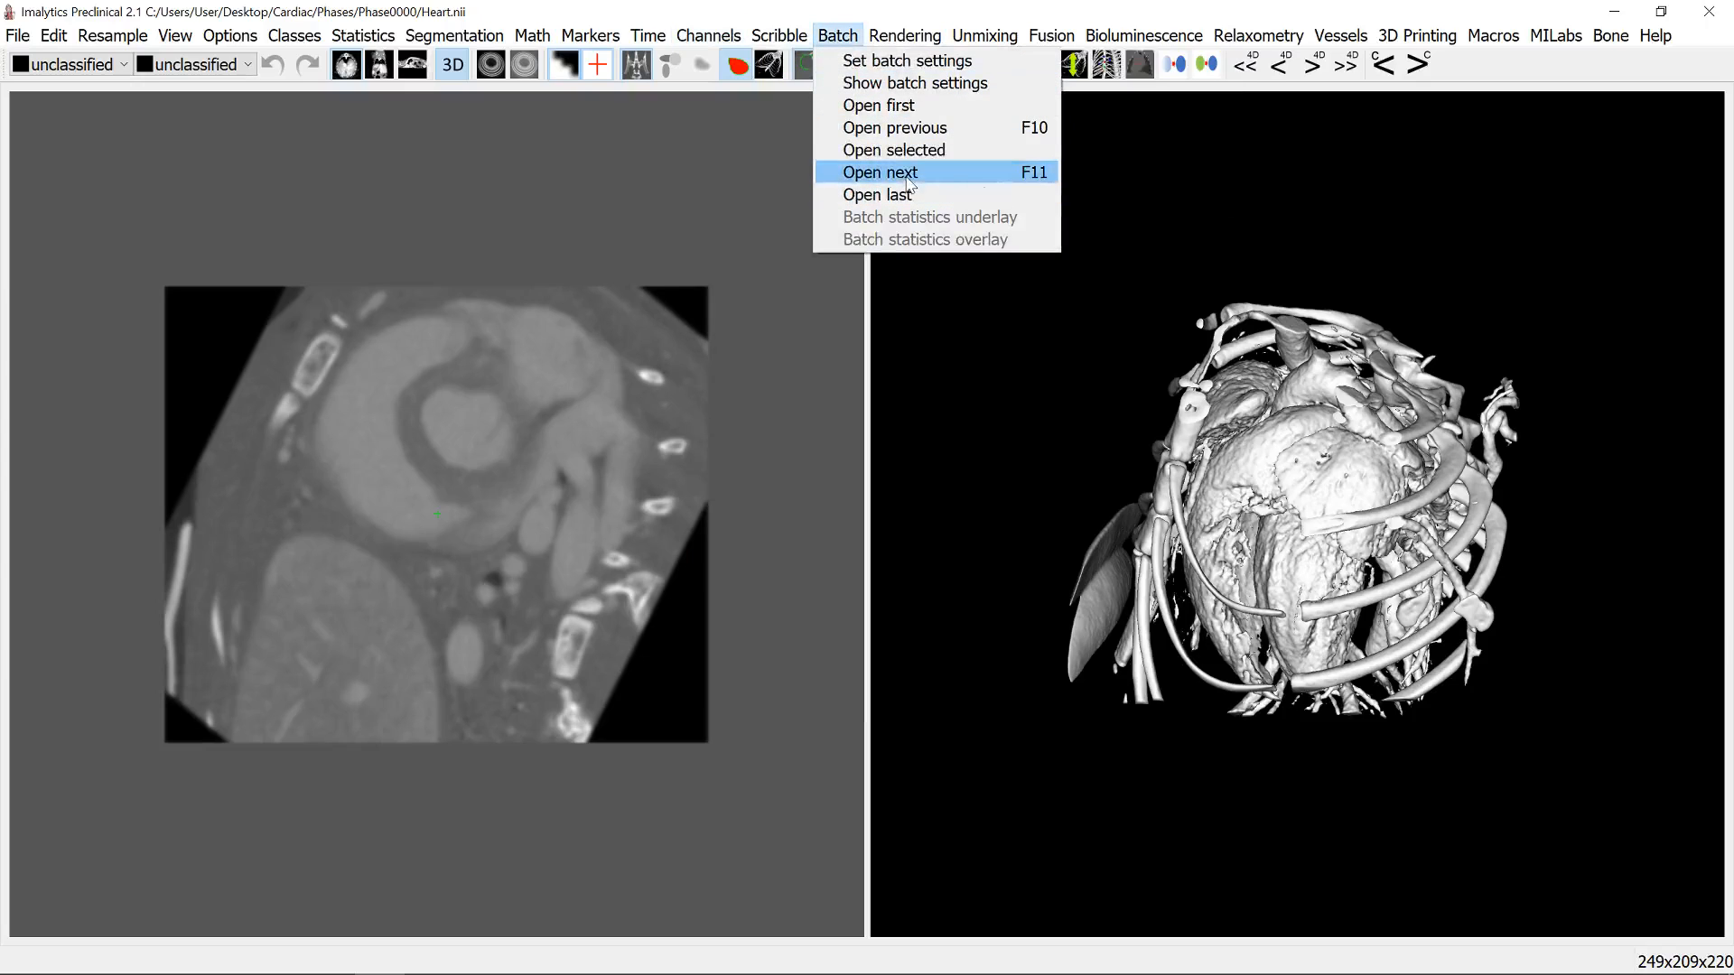
pyautogui.click(908, 174)
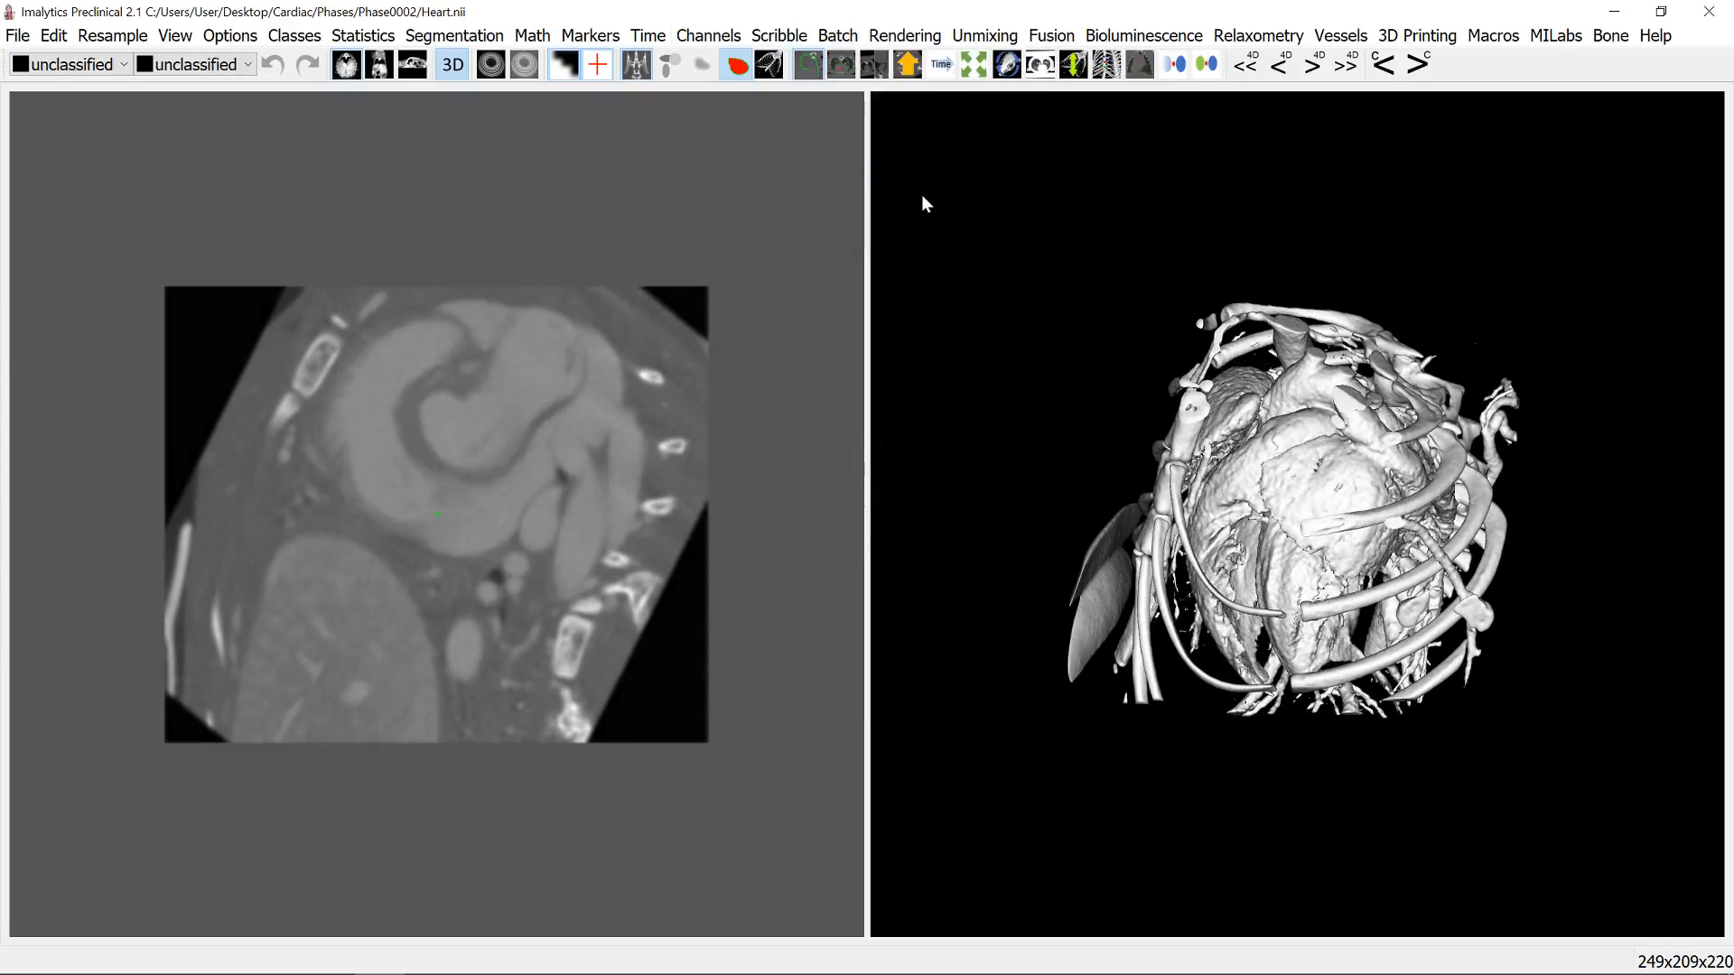
pyautogui.press('pageup')
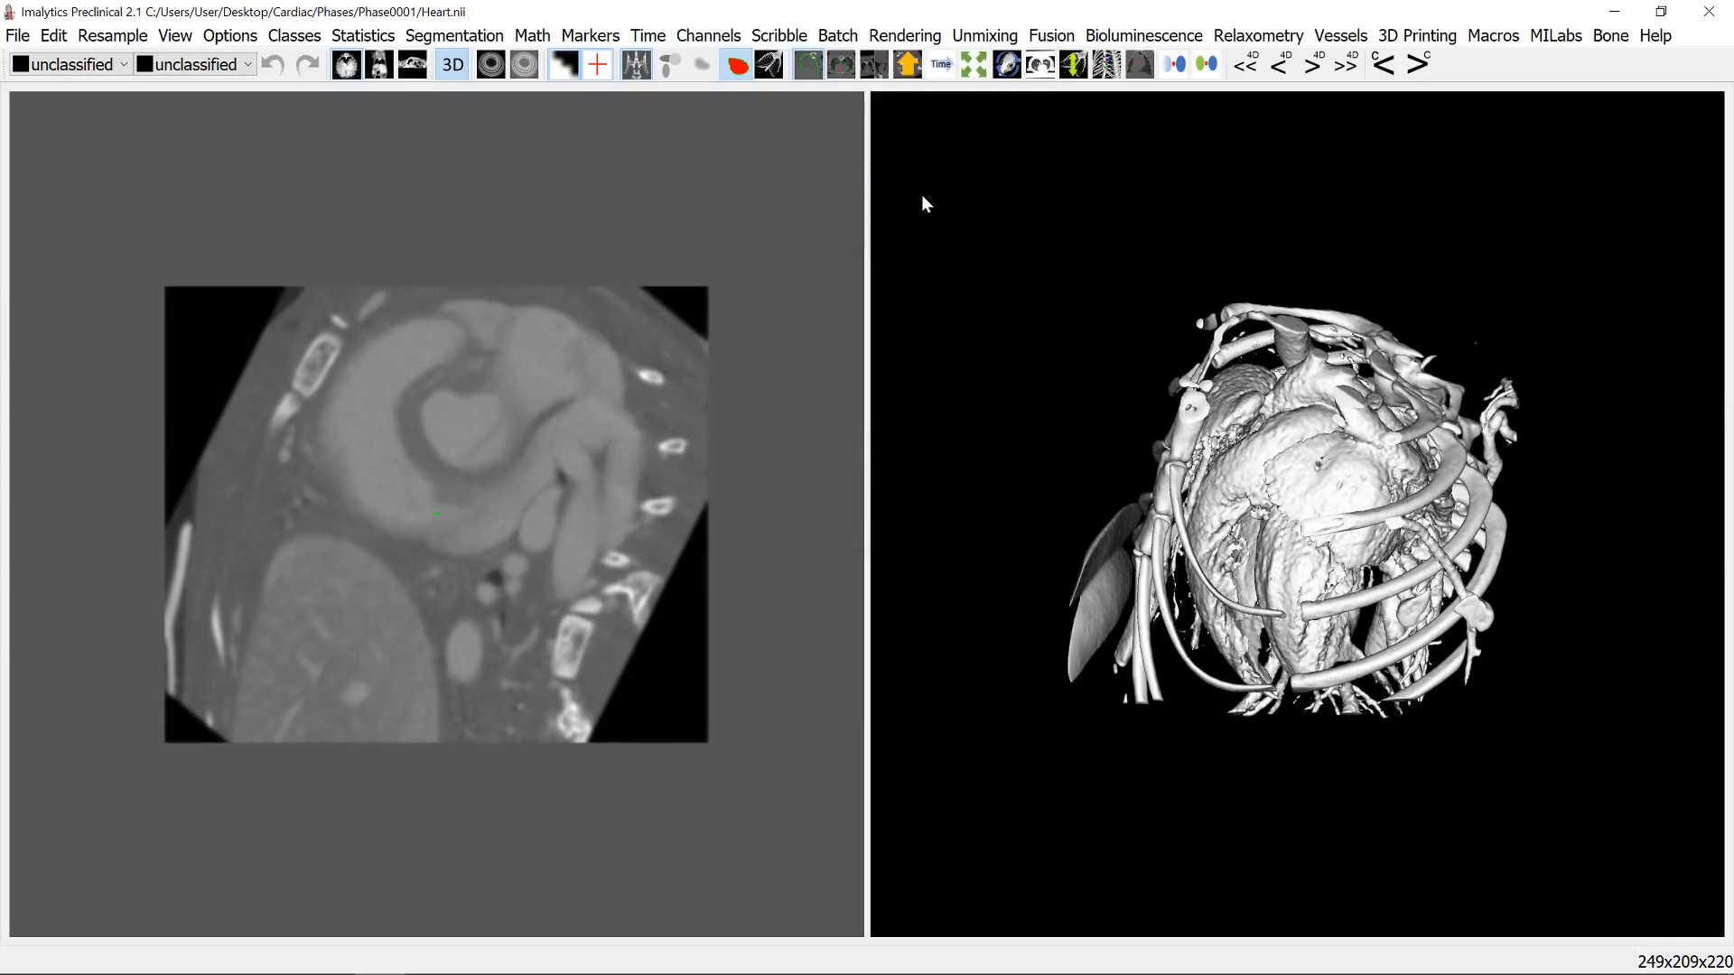
pyautogui.press('pageup')
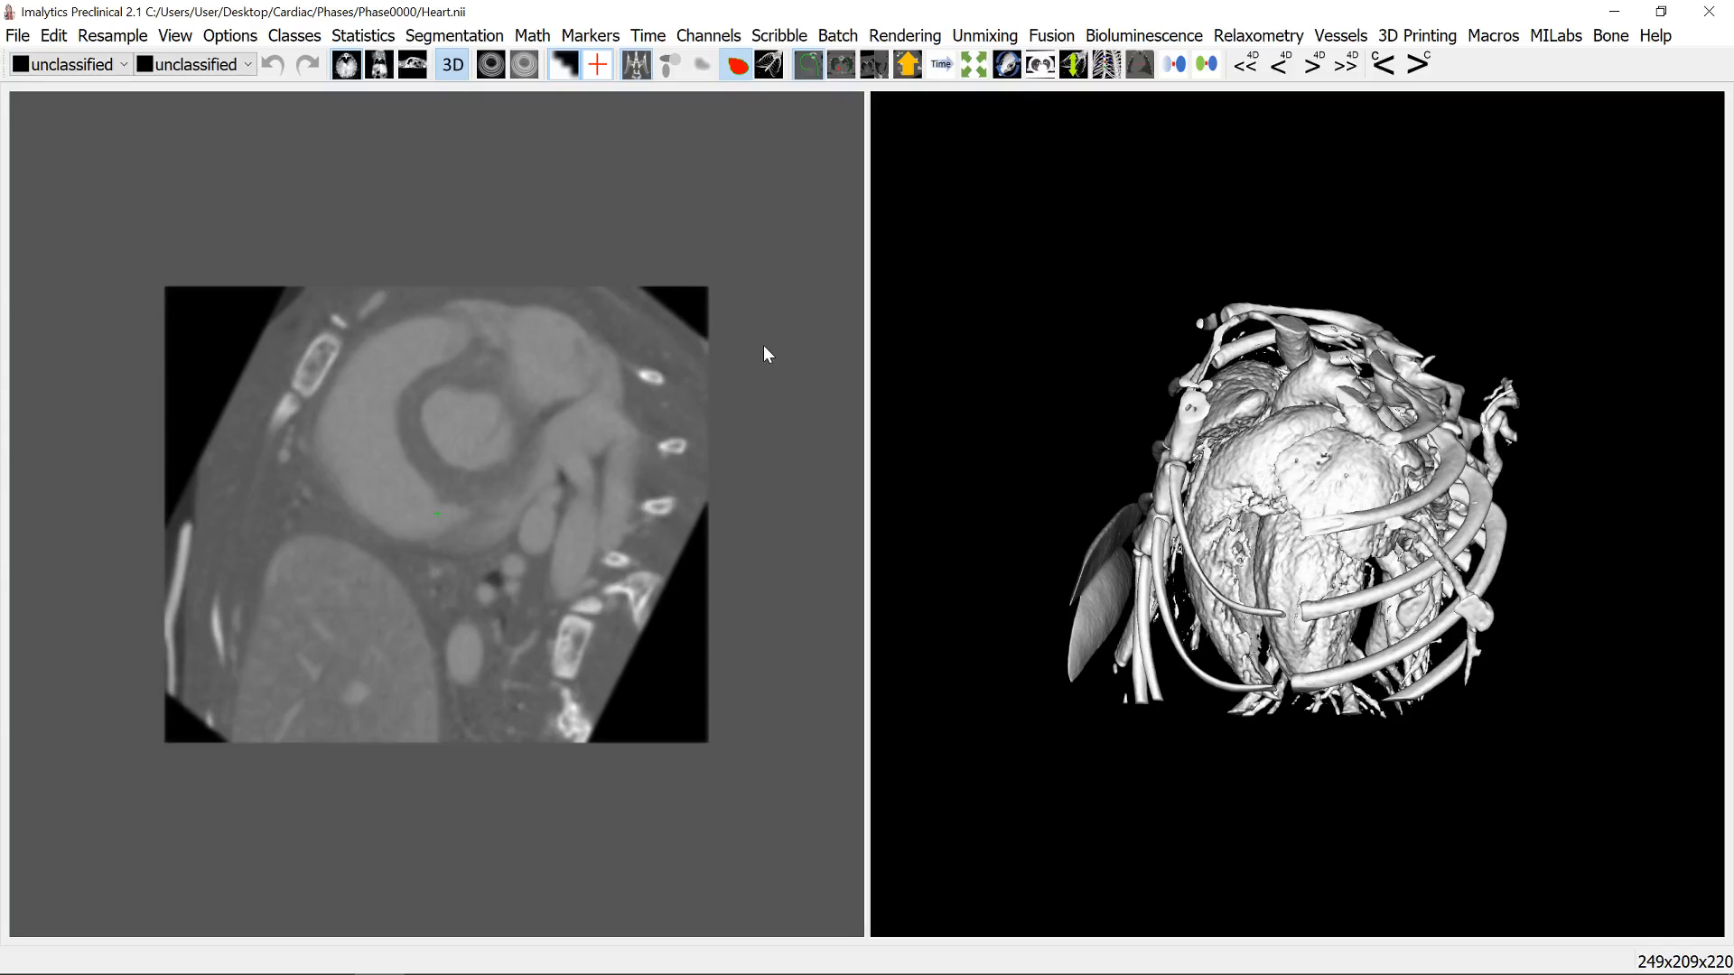
# Step: Add a new segmentation class named Bone to the Phase0000 heart data set
pyautogui.moveTo(1317, 543); pyautogui.dragTo(1228, 703)
pyautogui.moveTo(1144, 596); pyautogui.dragTo(1419, 587)
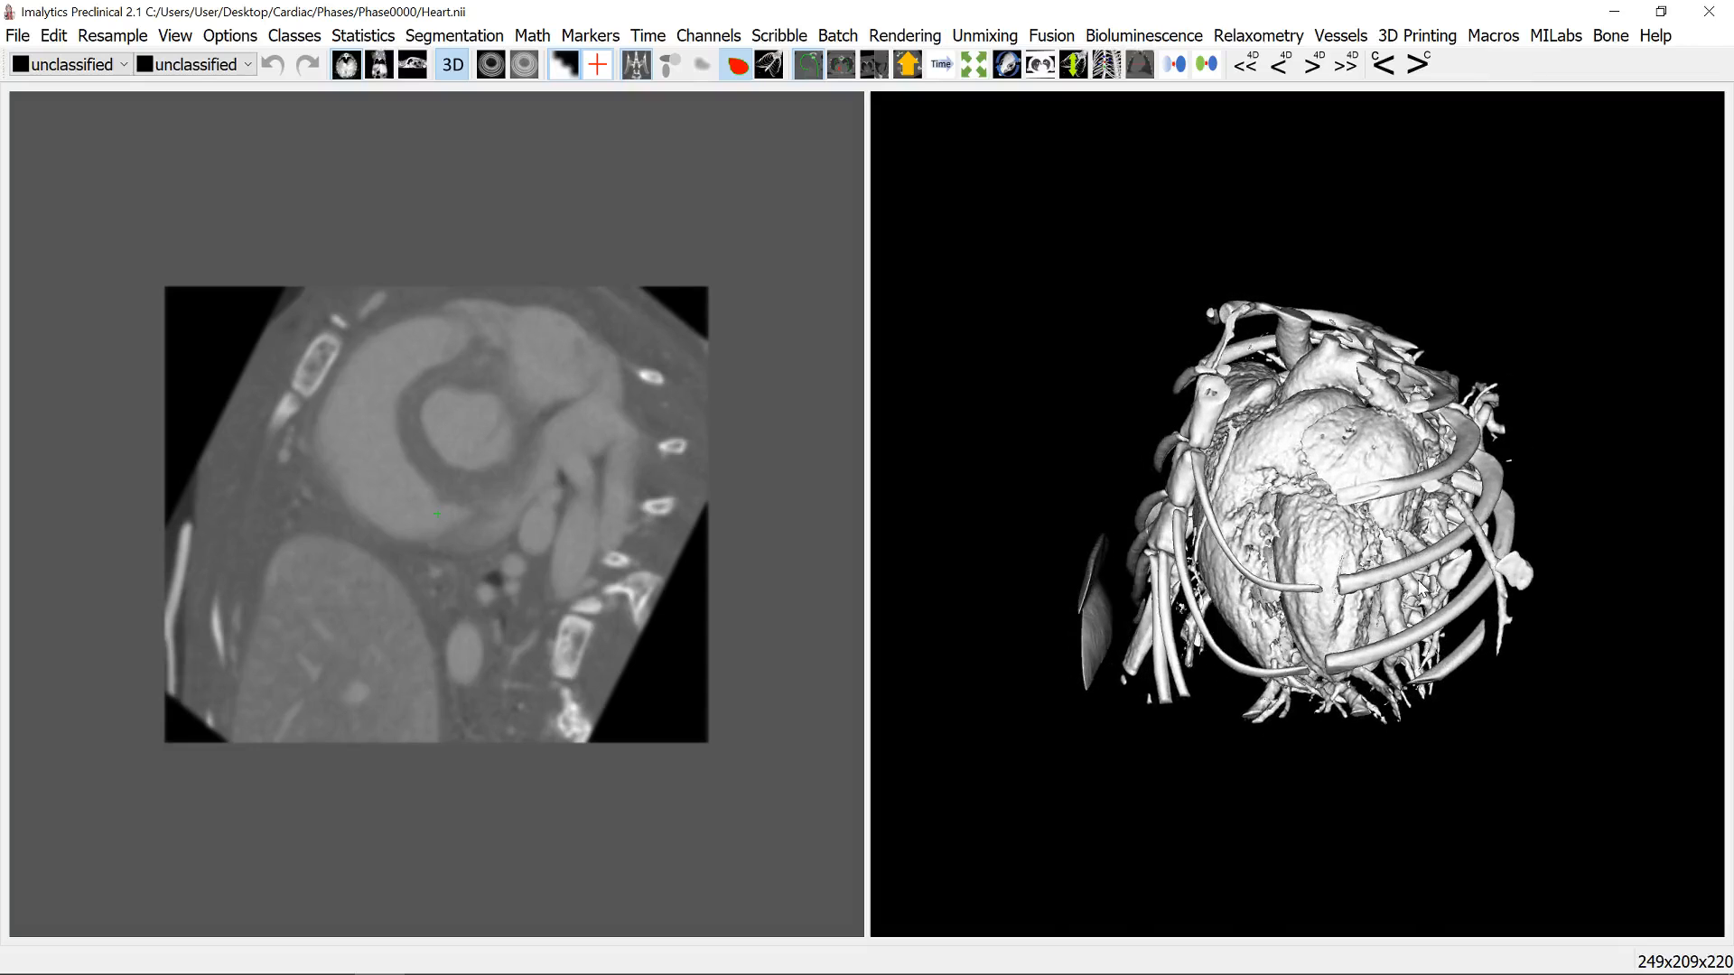
pyautogui.rightClick(529, 486)
pyautogui.click(569, 489)
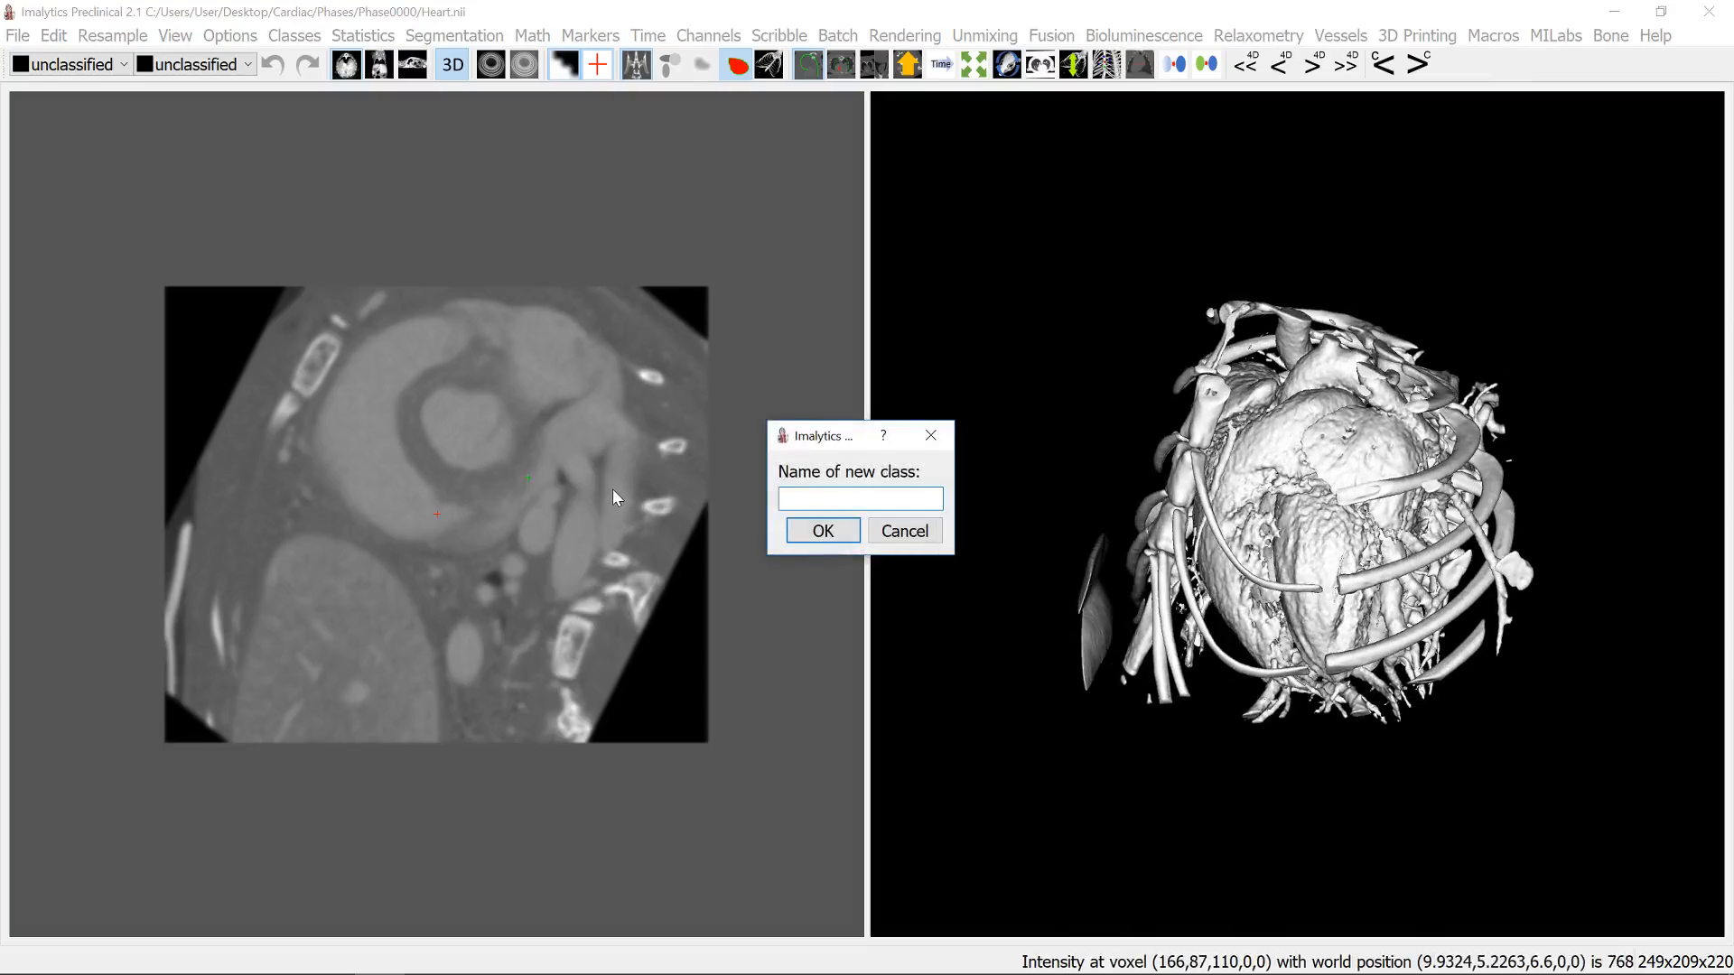
pyautogui.write('Bone')
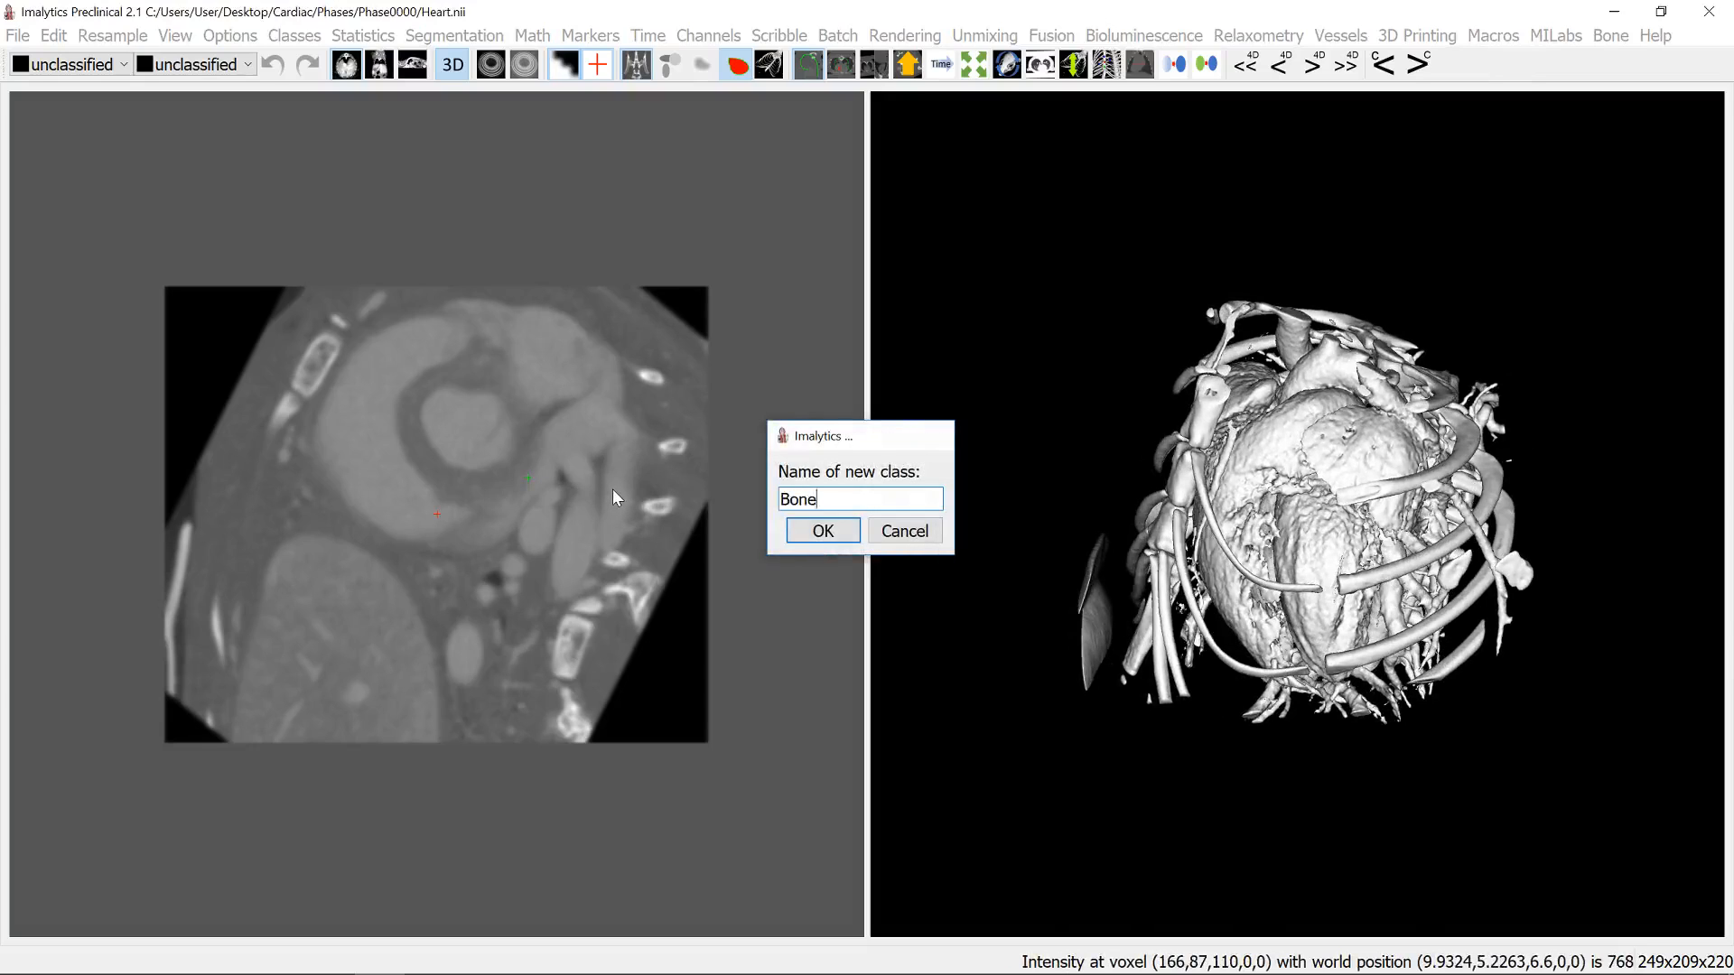
pyautogui.press('Return')
# Step: Segment all voxels above a threshold of 1600 into the Bone class
pyautogui.rightClick(446, 412)
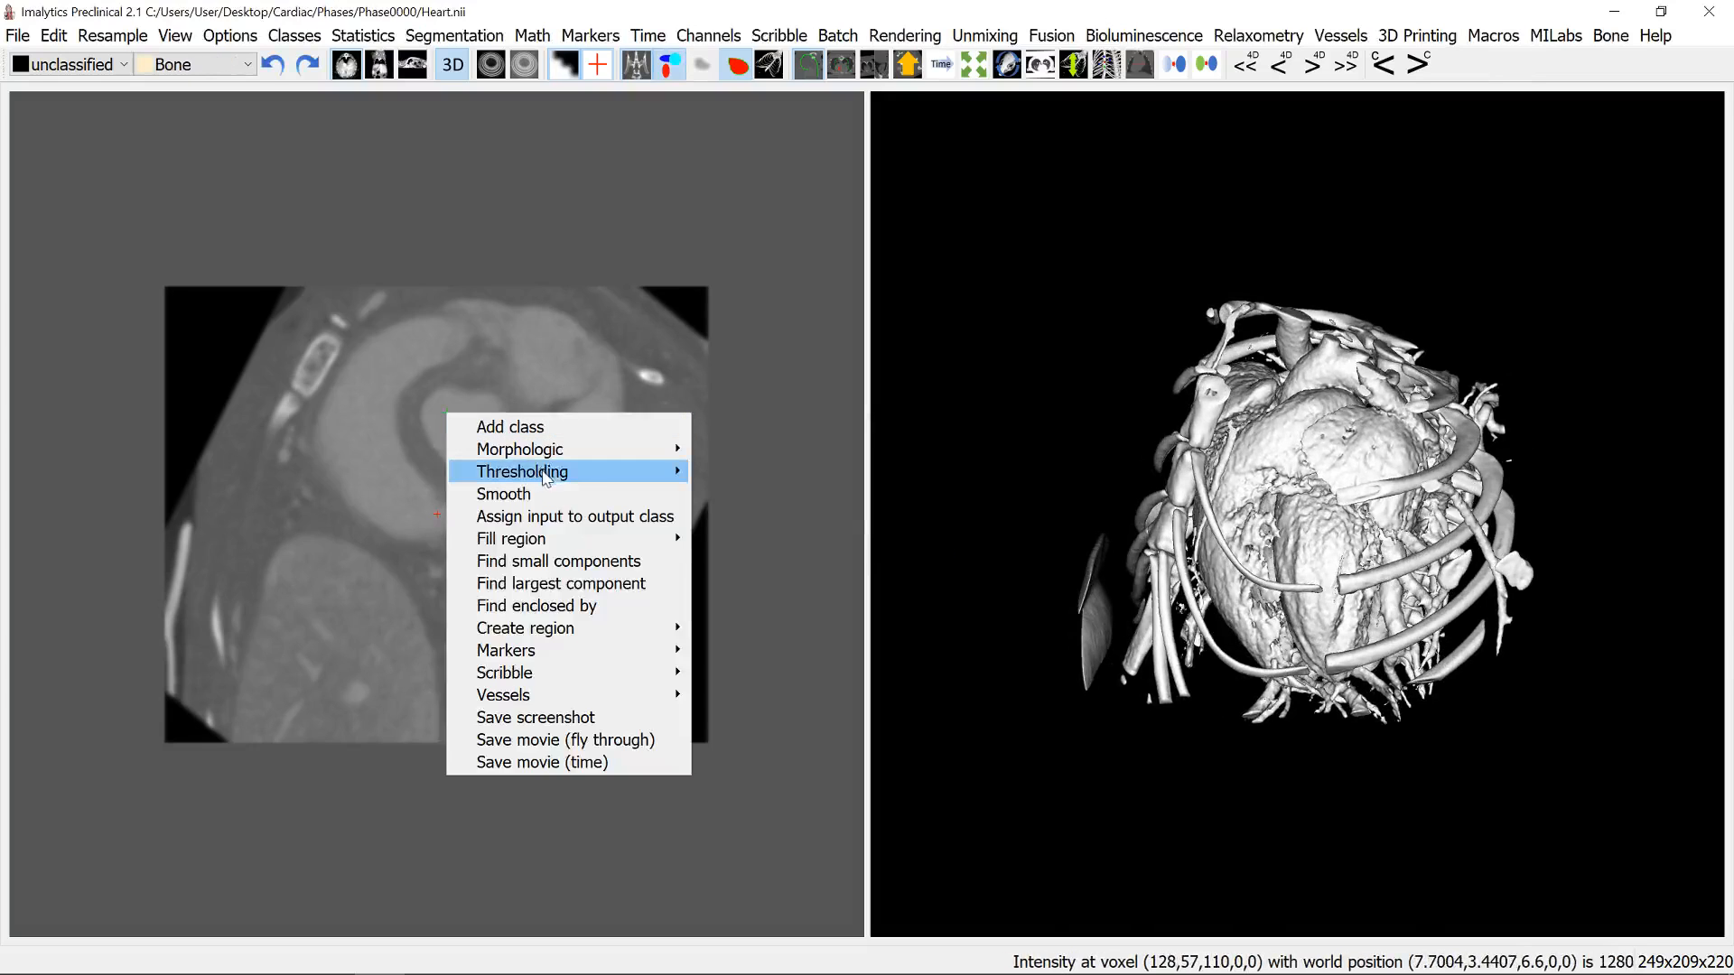
pyautogui.moveTo(545, 478)
pyautogui.click(735, 469)
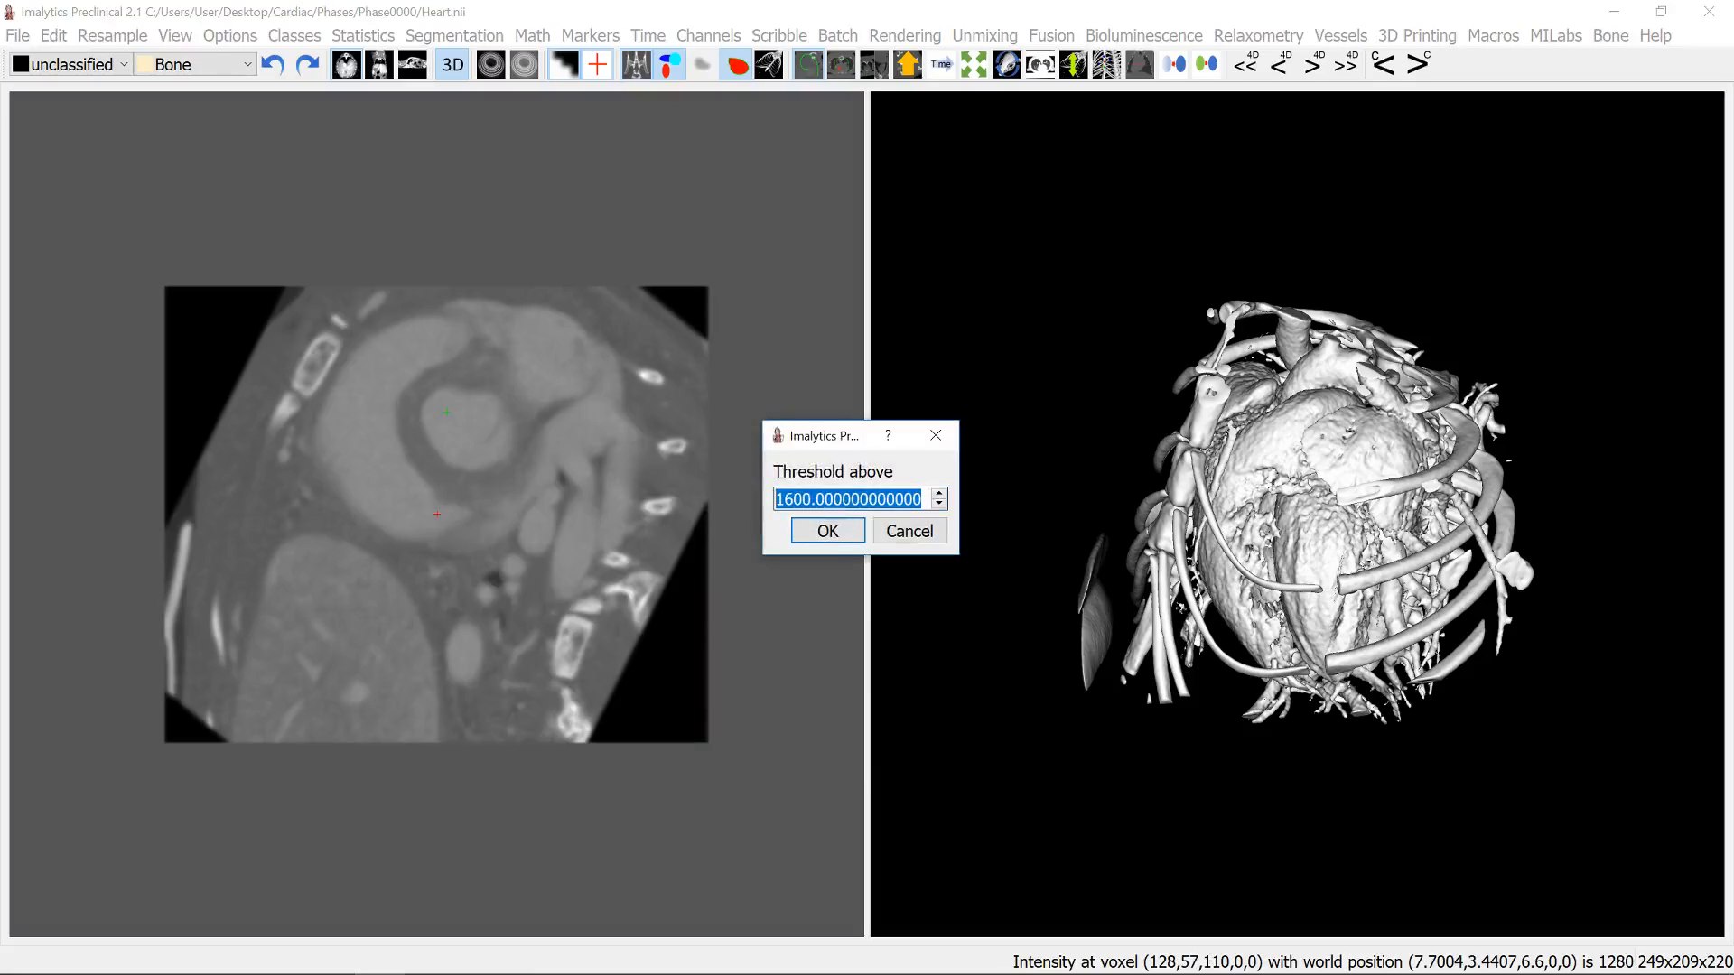
pyautogui.click(827, 533)
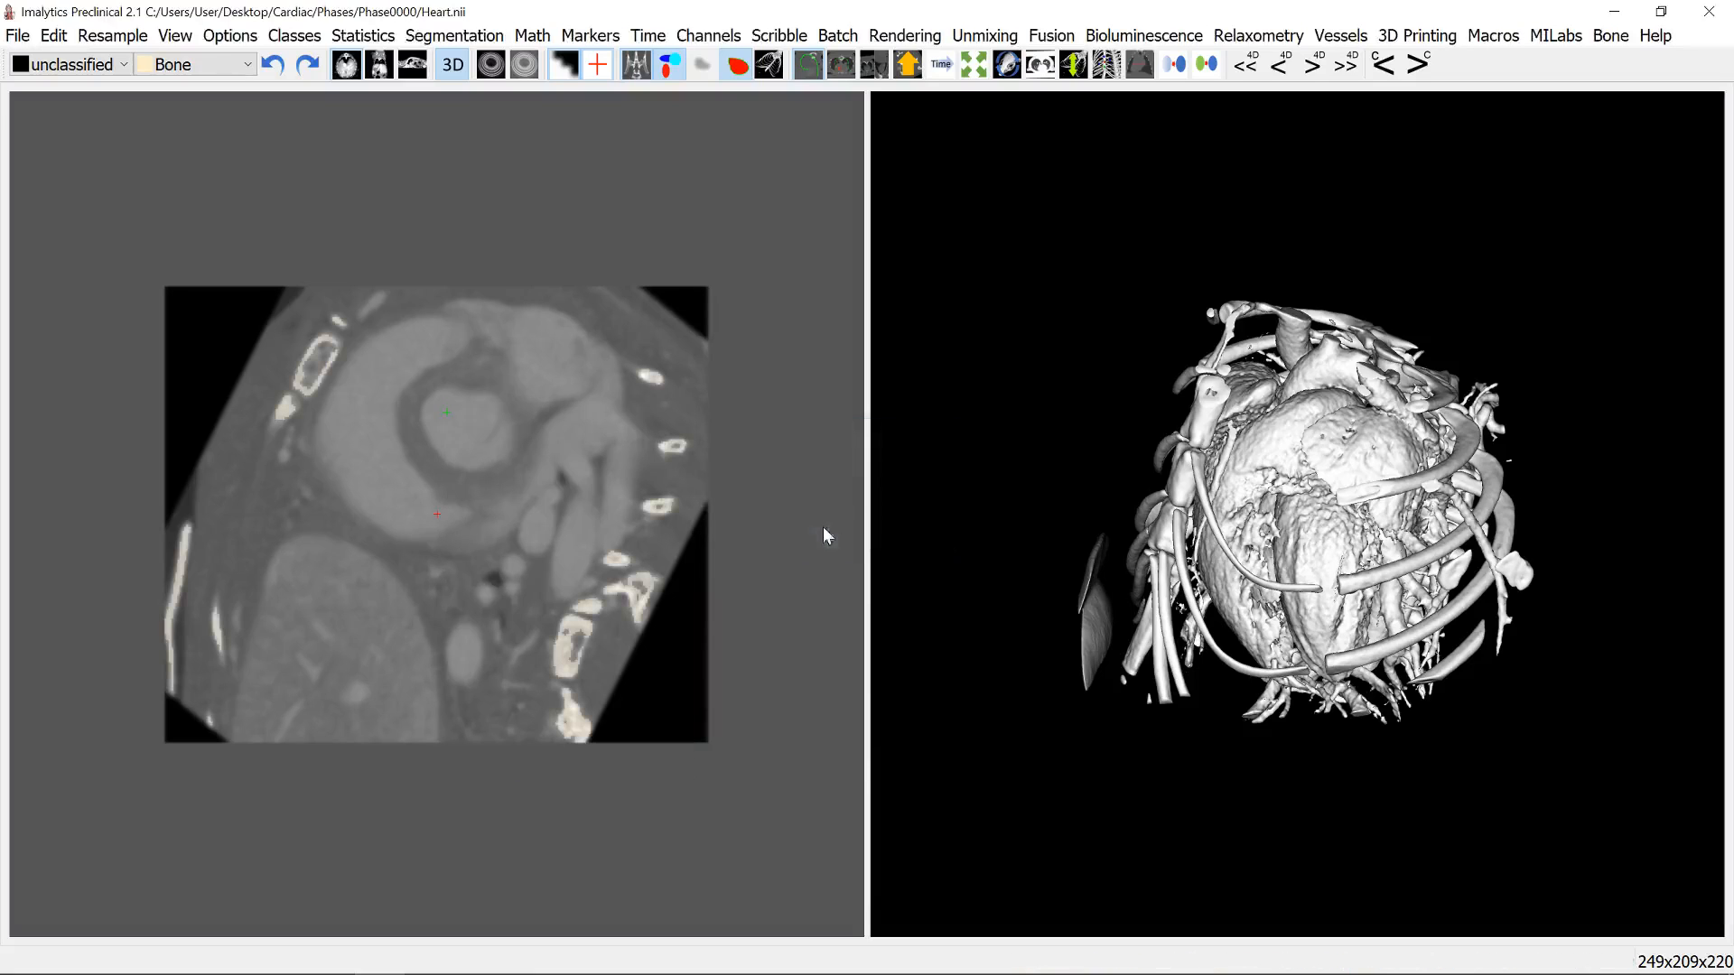
# Step: Dilate the Bone class by a distance of 4, using Bone as both input and output class
pyautogui.rightClick(649, 377)
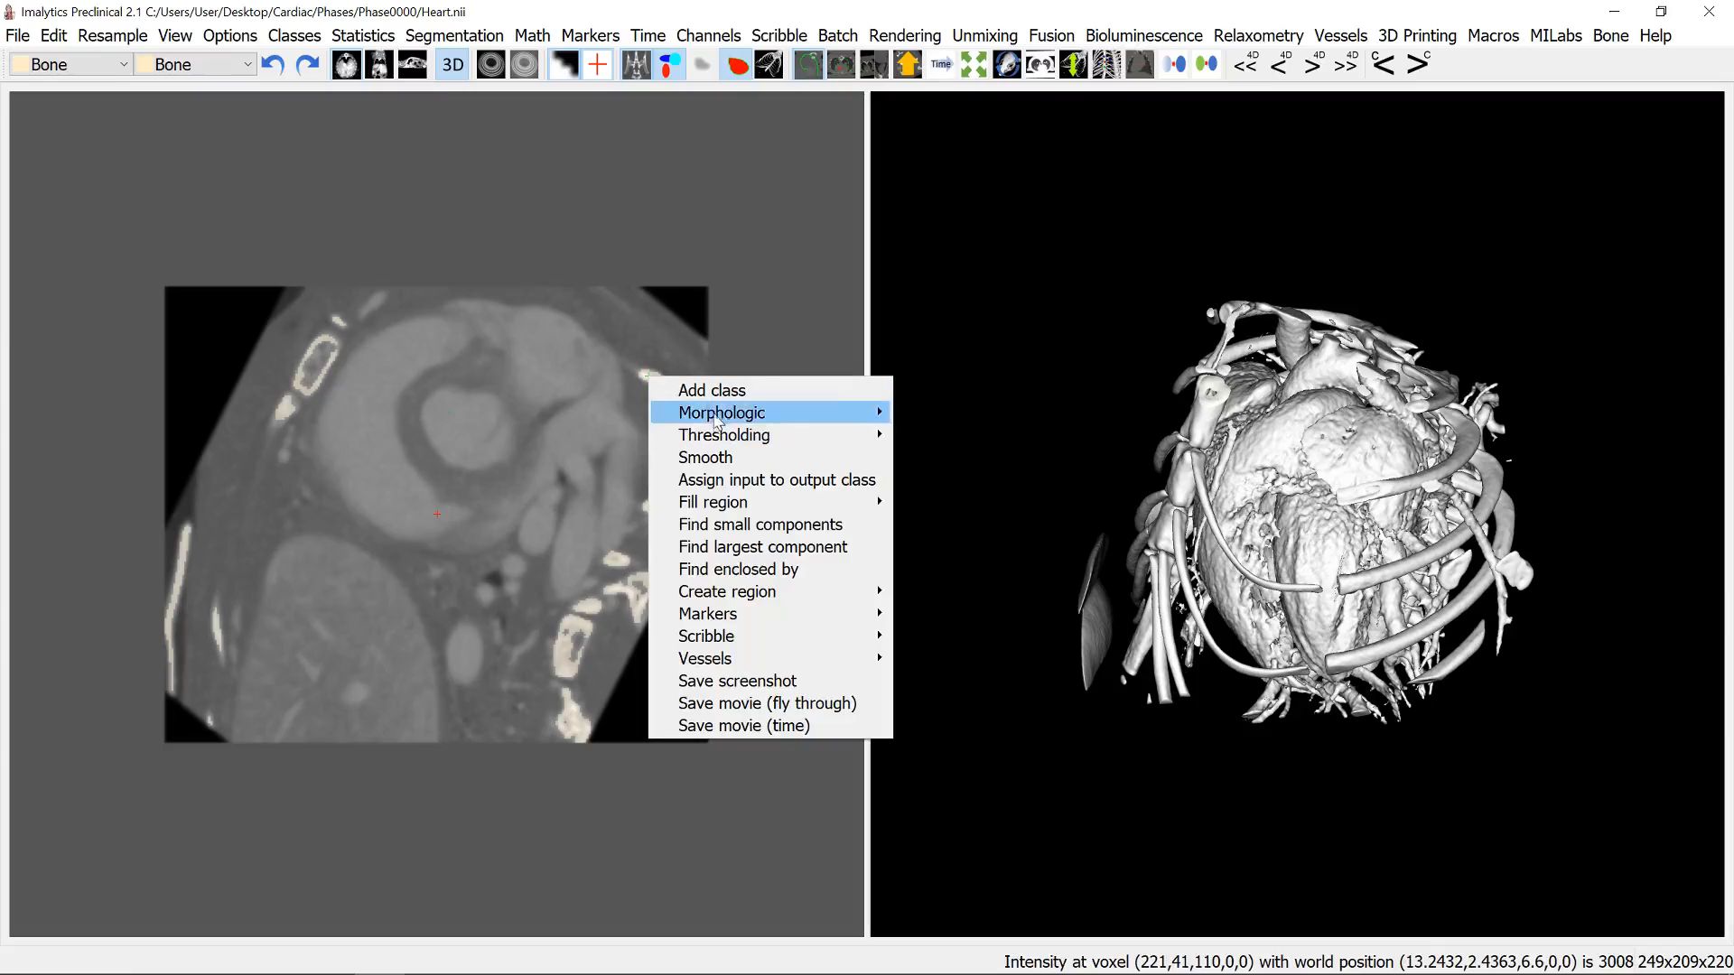
pyautogui.moveTo(855, 424)
pyautogui.click(939, 414)
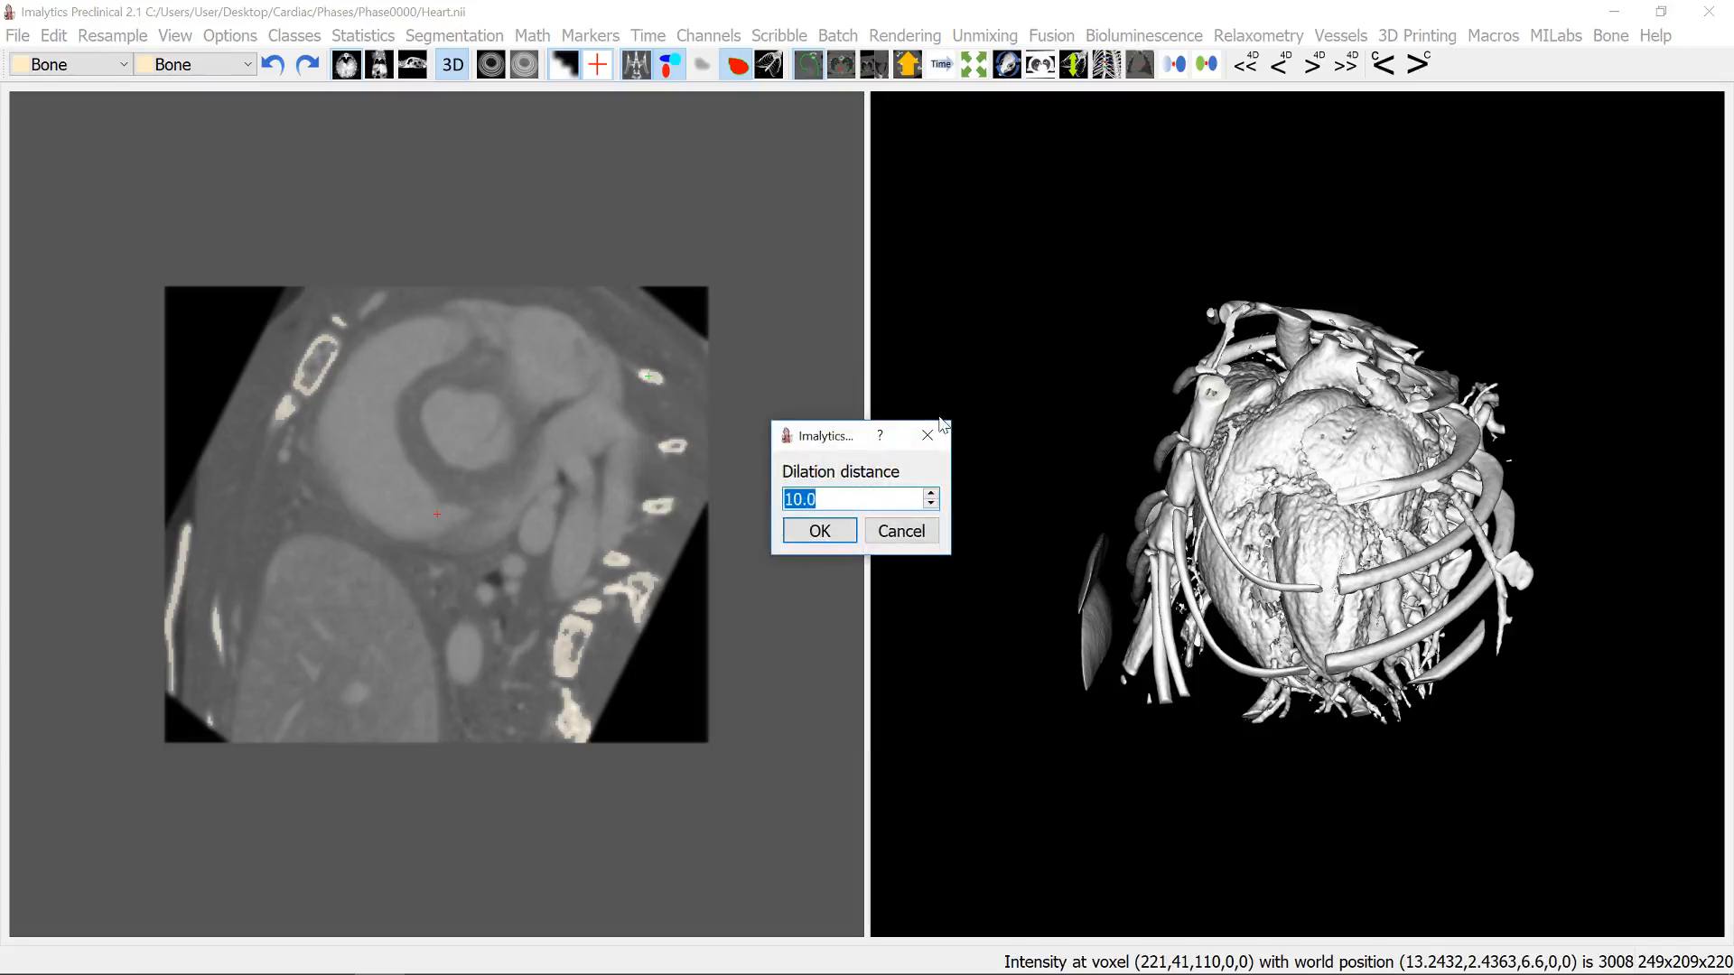
pyautogui.write('4')
pyautogui.press('Return')
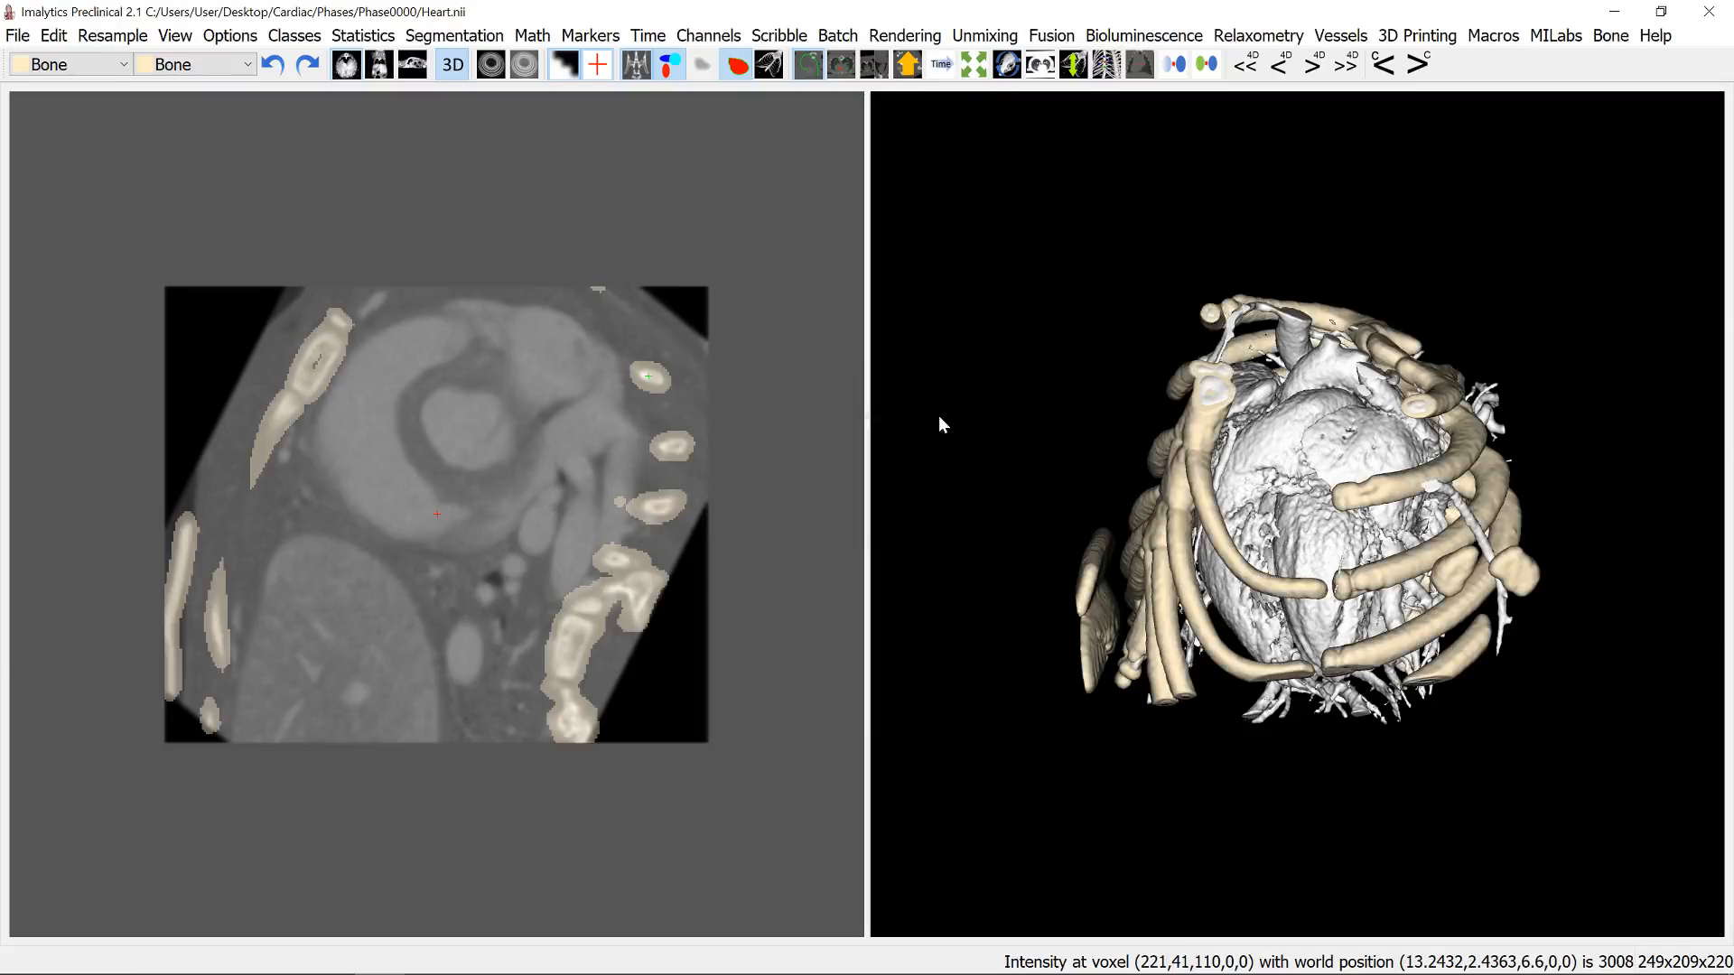
pyautogui.moveTo(1355, 565); pyautogui.dragTo(1100, 451)
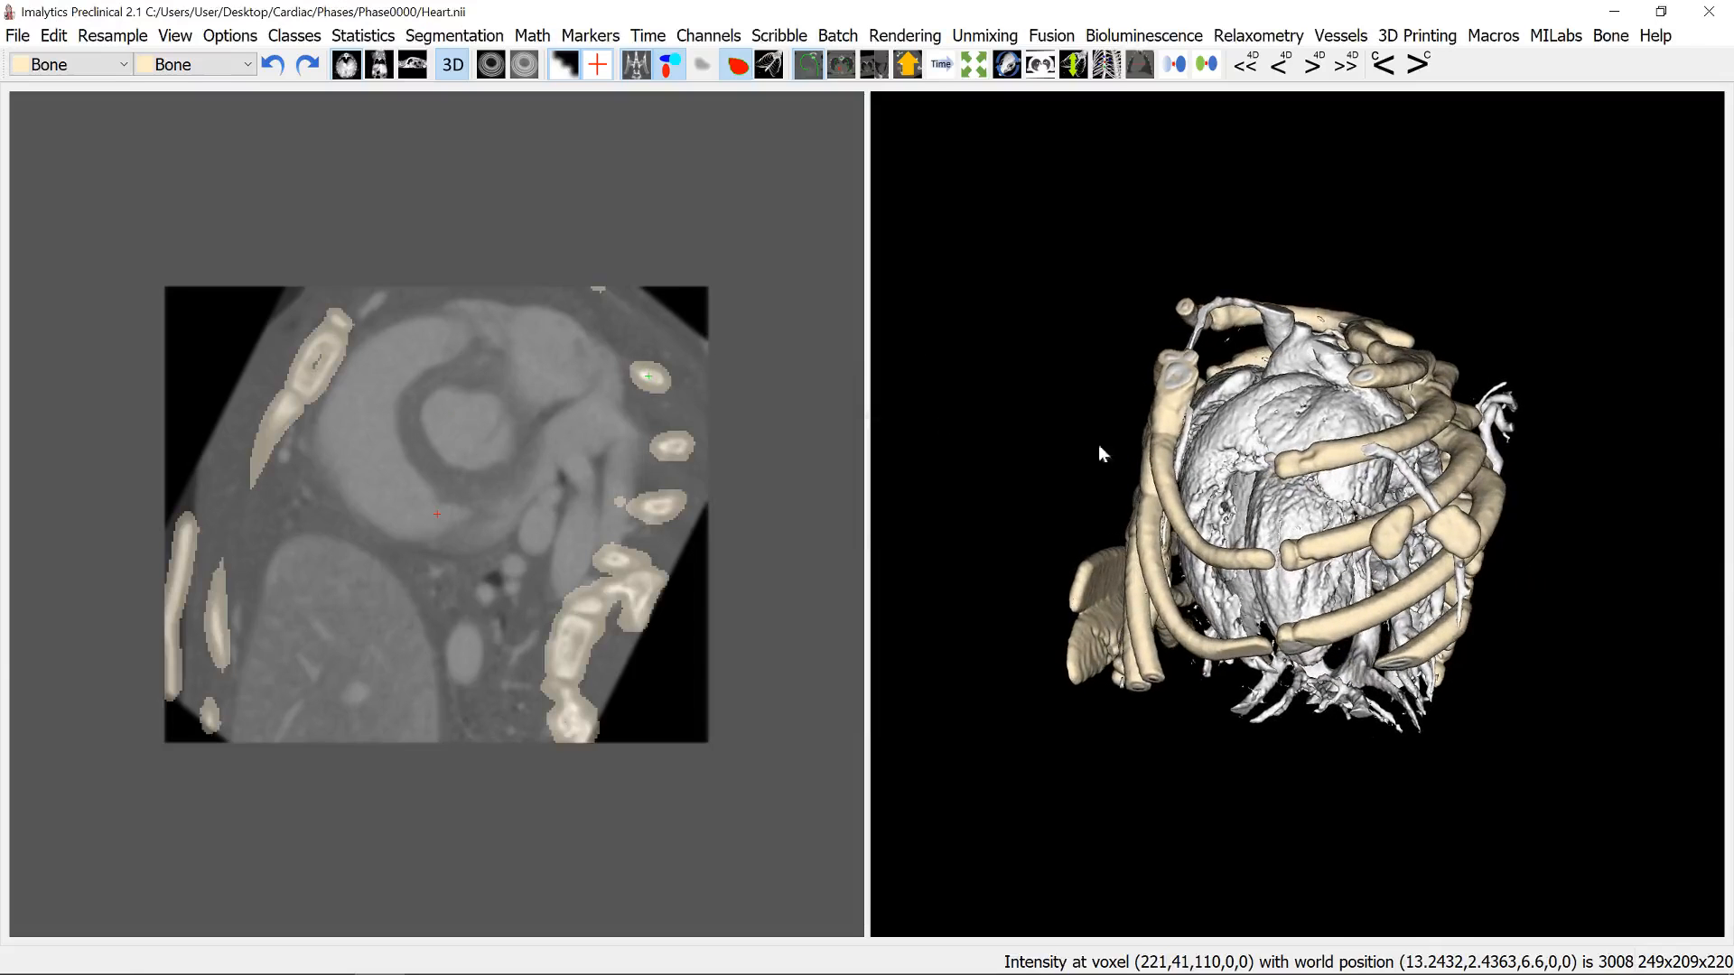
# Step: Set the underlay intensity of the Bone class to 0 and hide the segmentation display
pyautogui.click(54, 37)
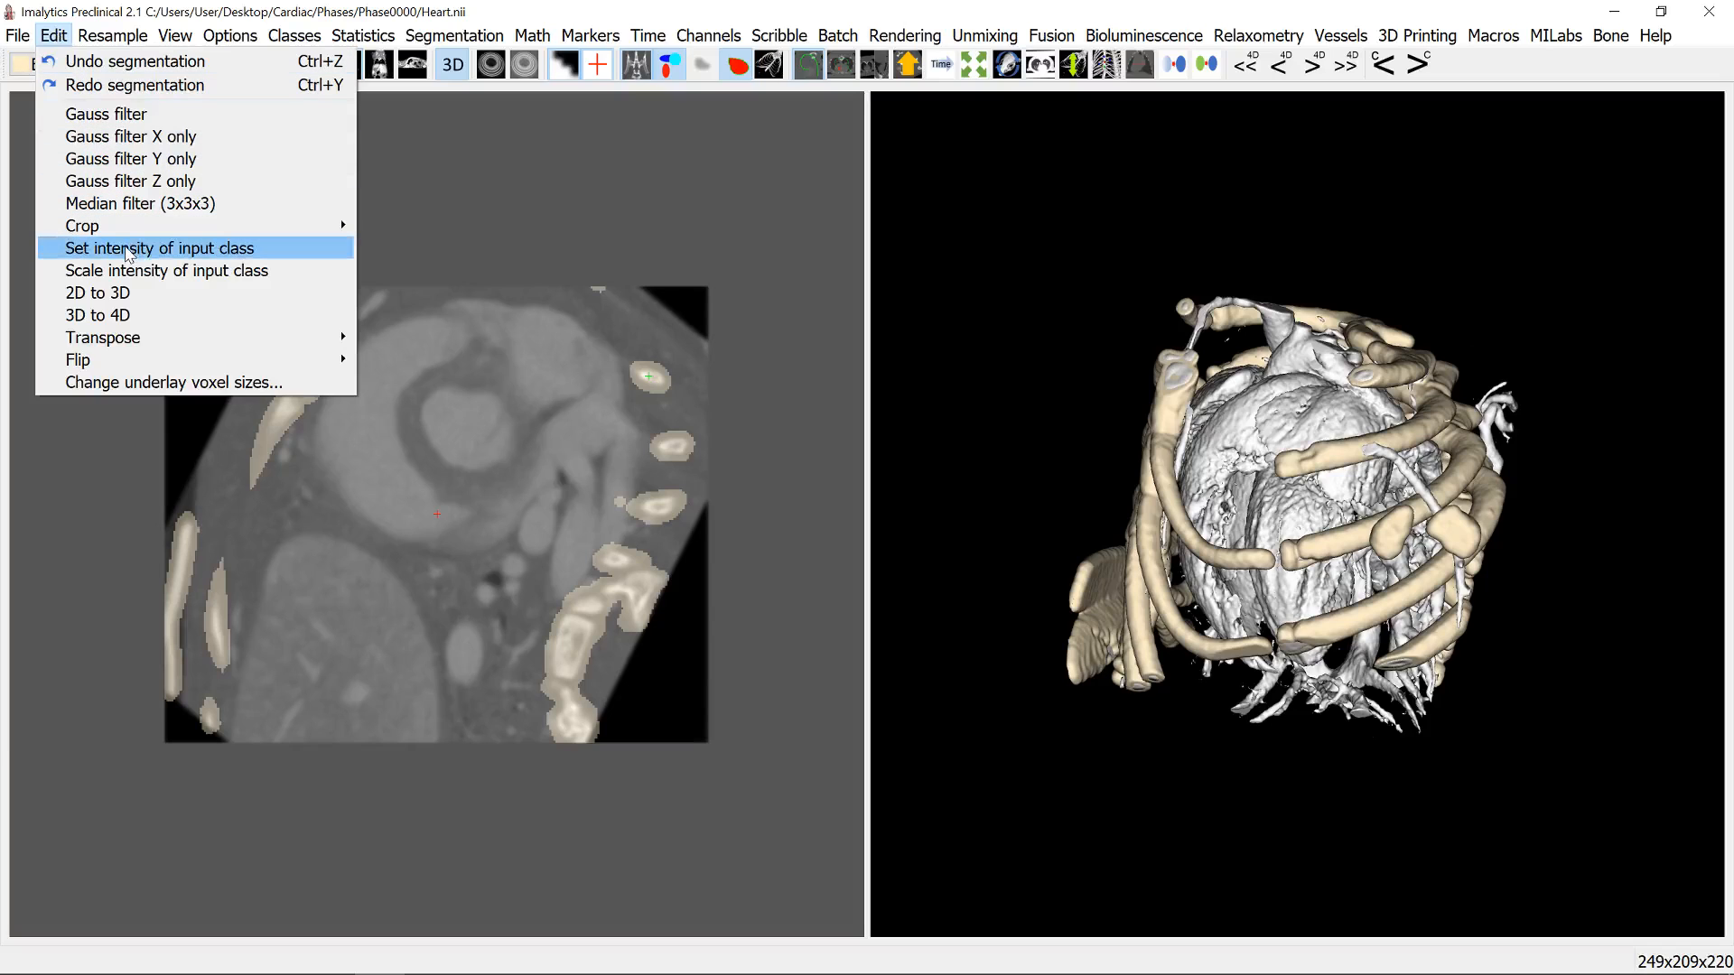
pyautogui.click(127, 248)
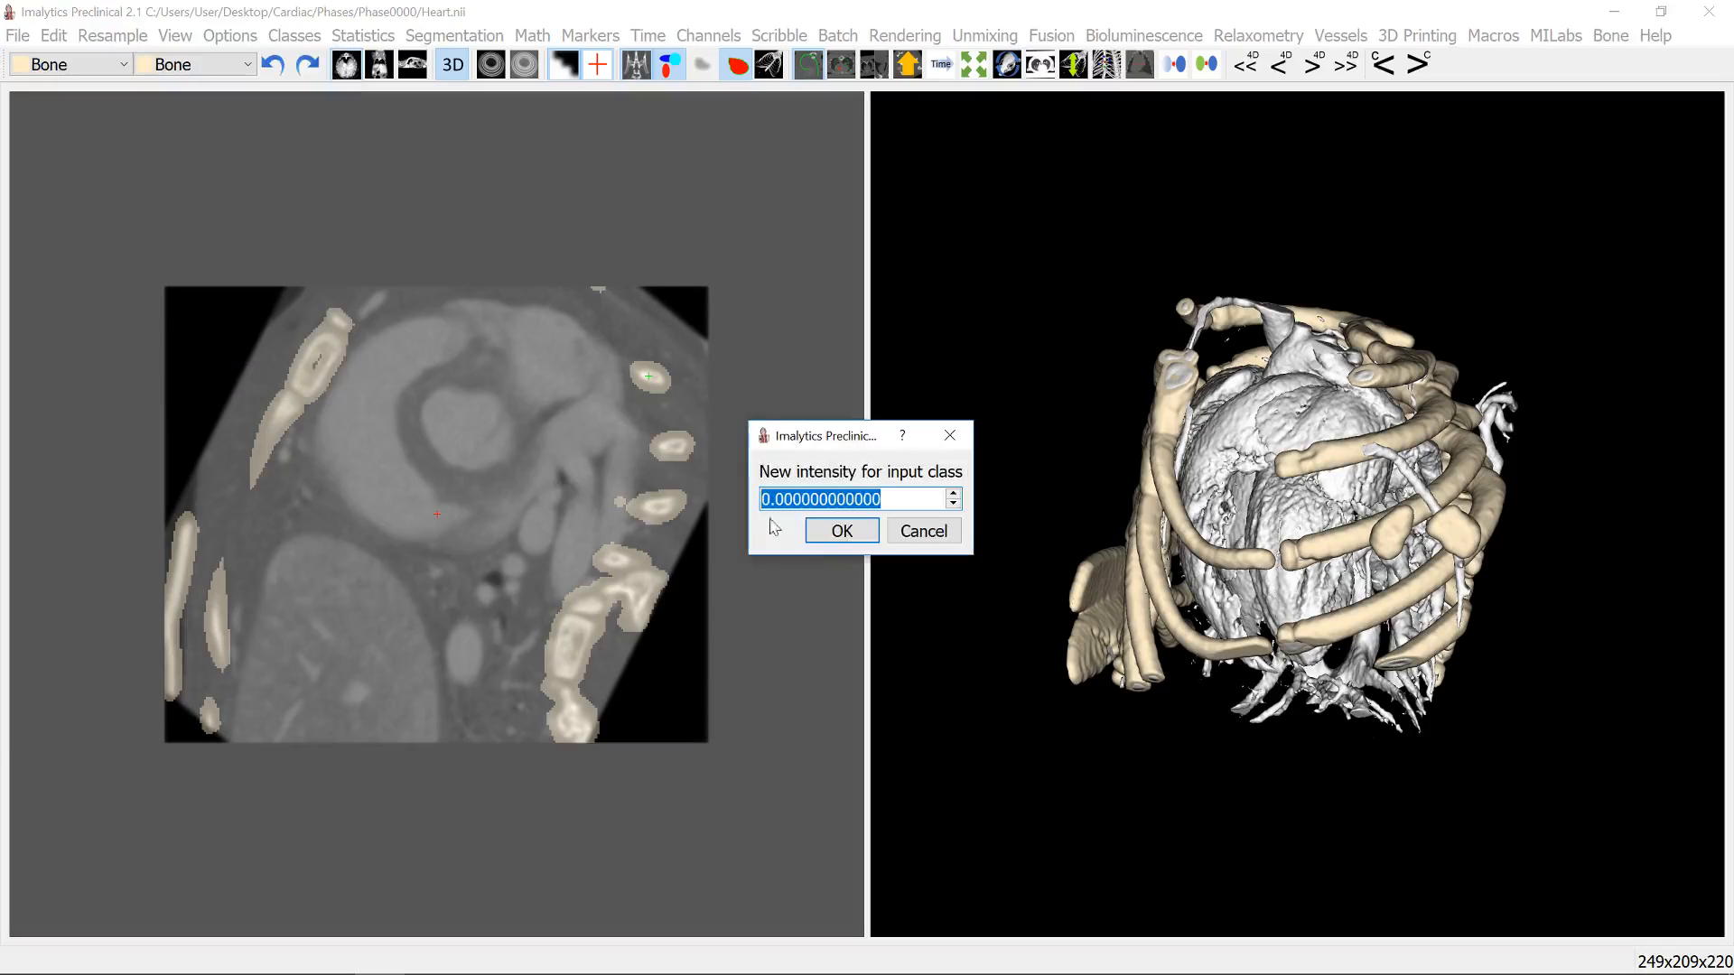
pyautogui.click(835, 533)
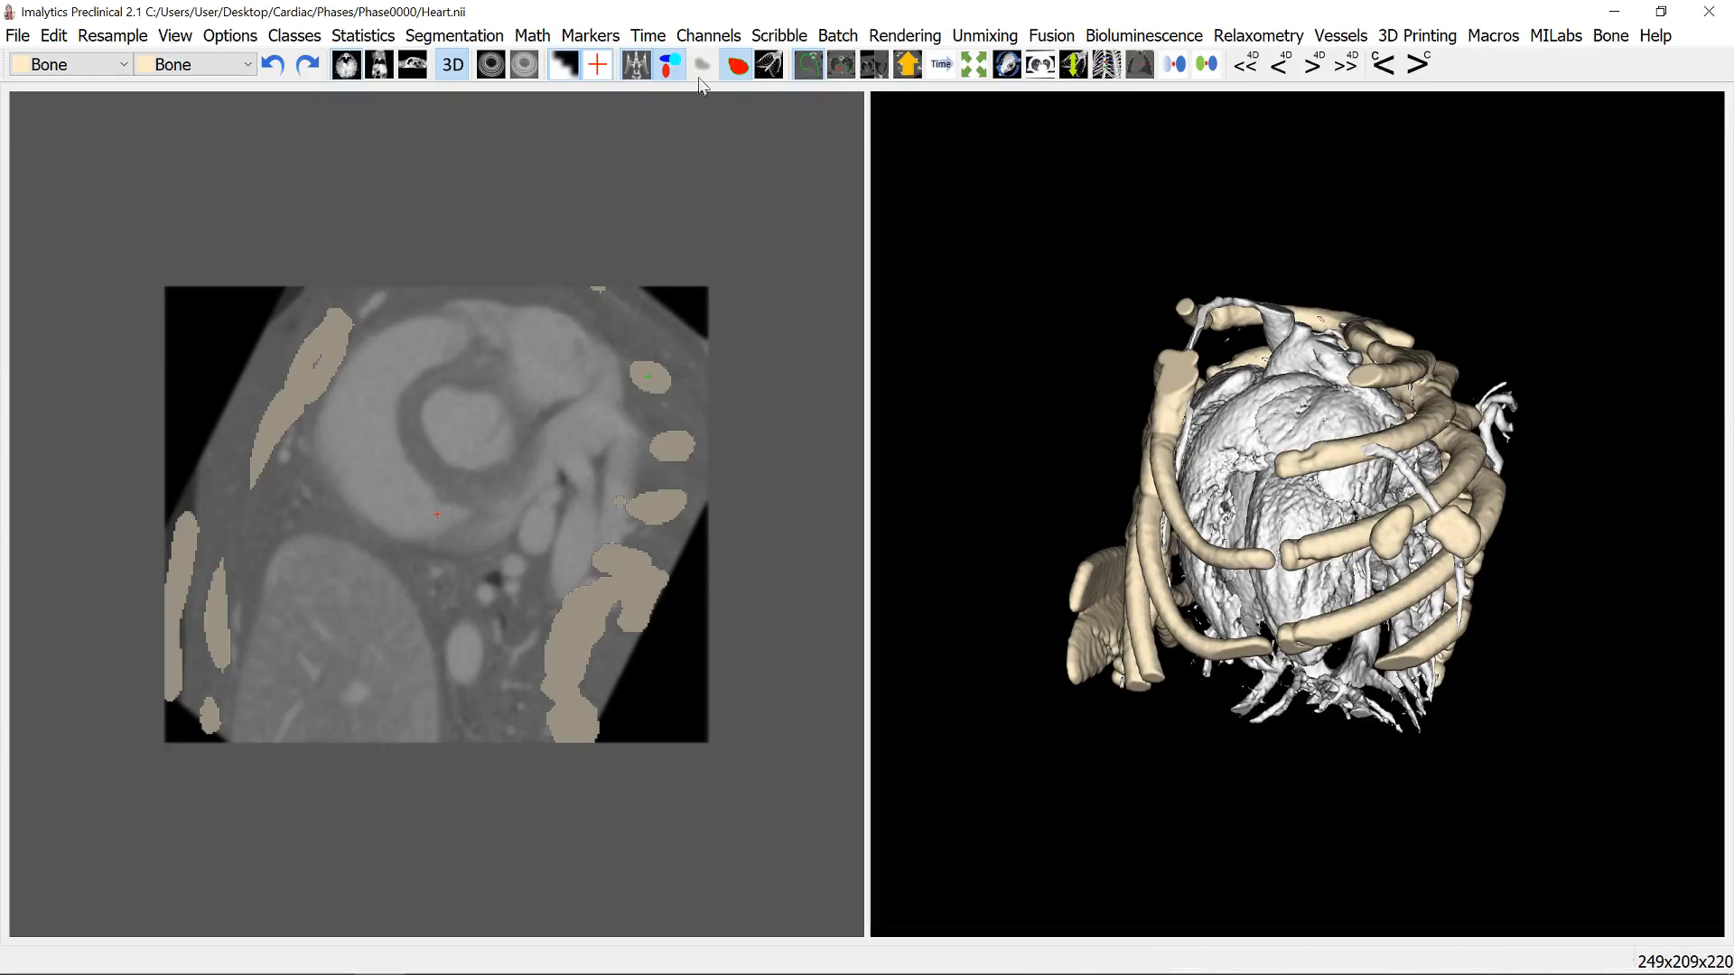
pyautogui.click(669, 65)
pyautogui.moveTo(1145, 432); pyautogui.dragTo(1246, 533)
# Step: Save the bone-free underlay as a NIfTI file named Clean in the Phase0000 folder
pyautogui.click(22, 37)
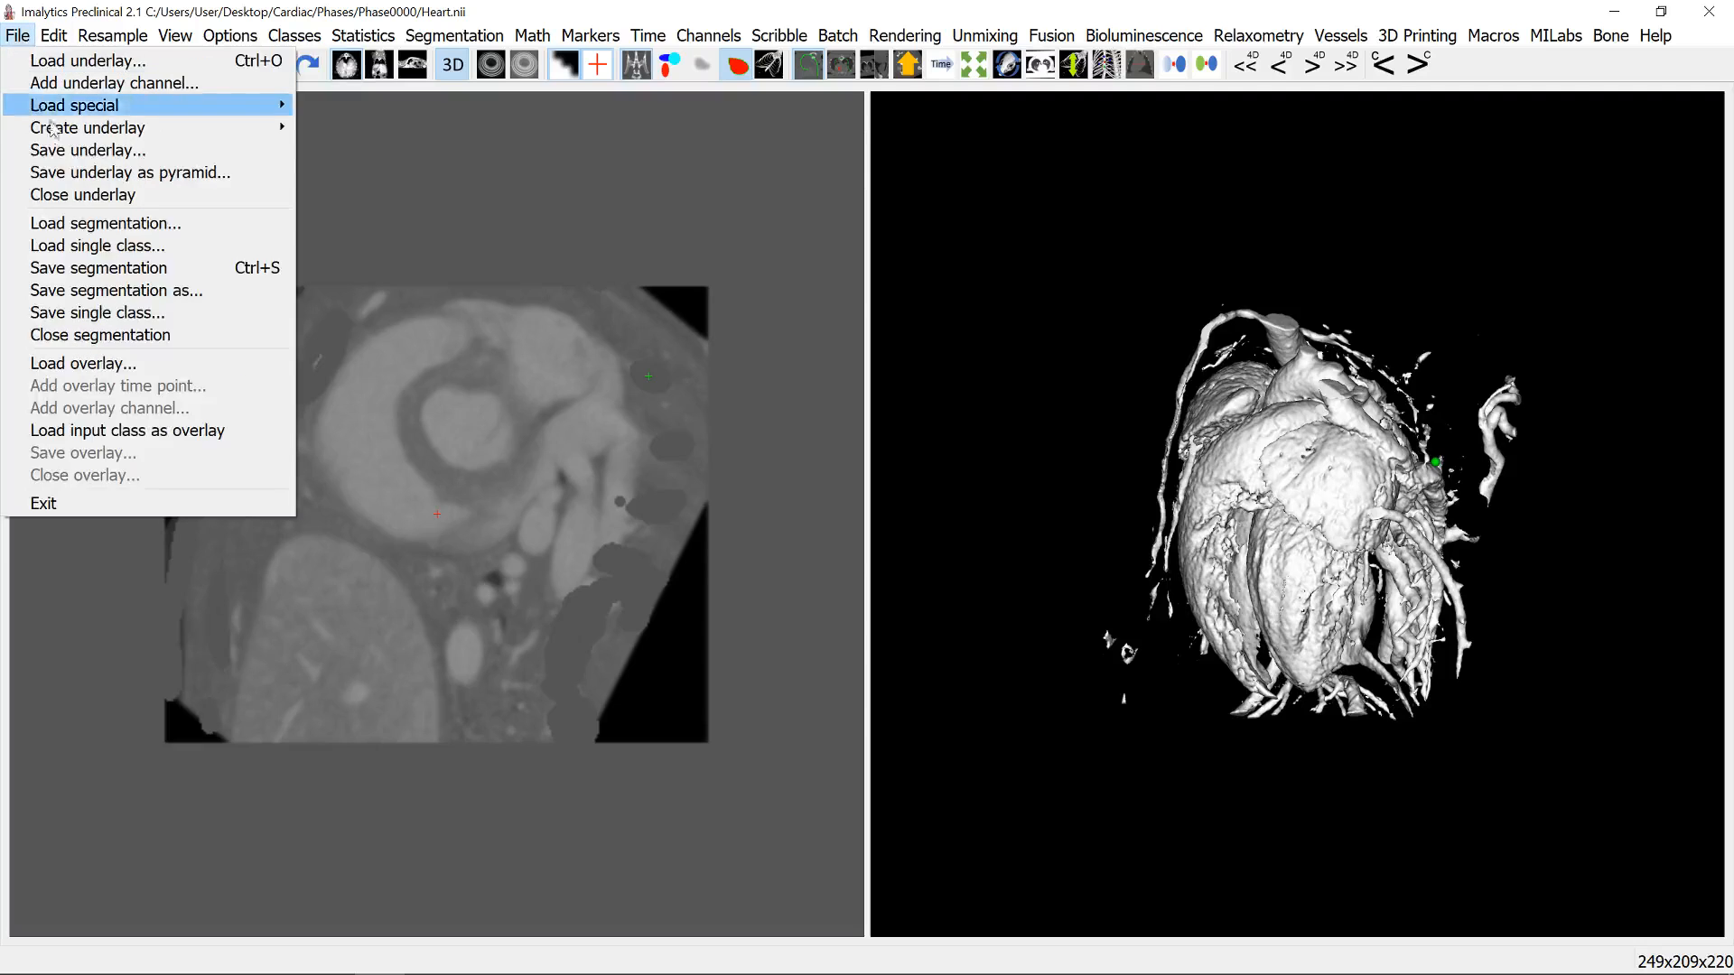
pyautogui.click(87, 150)
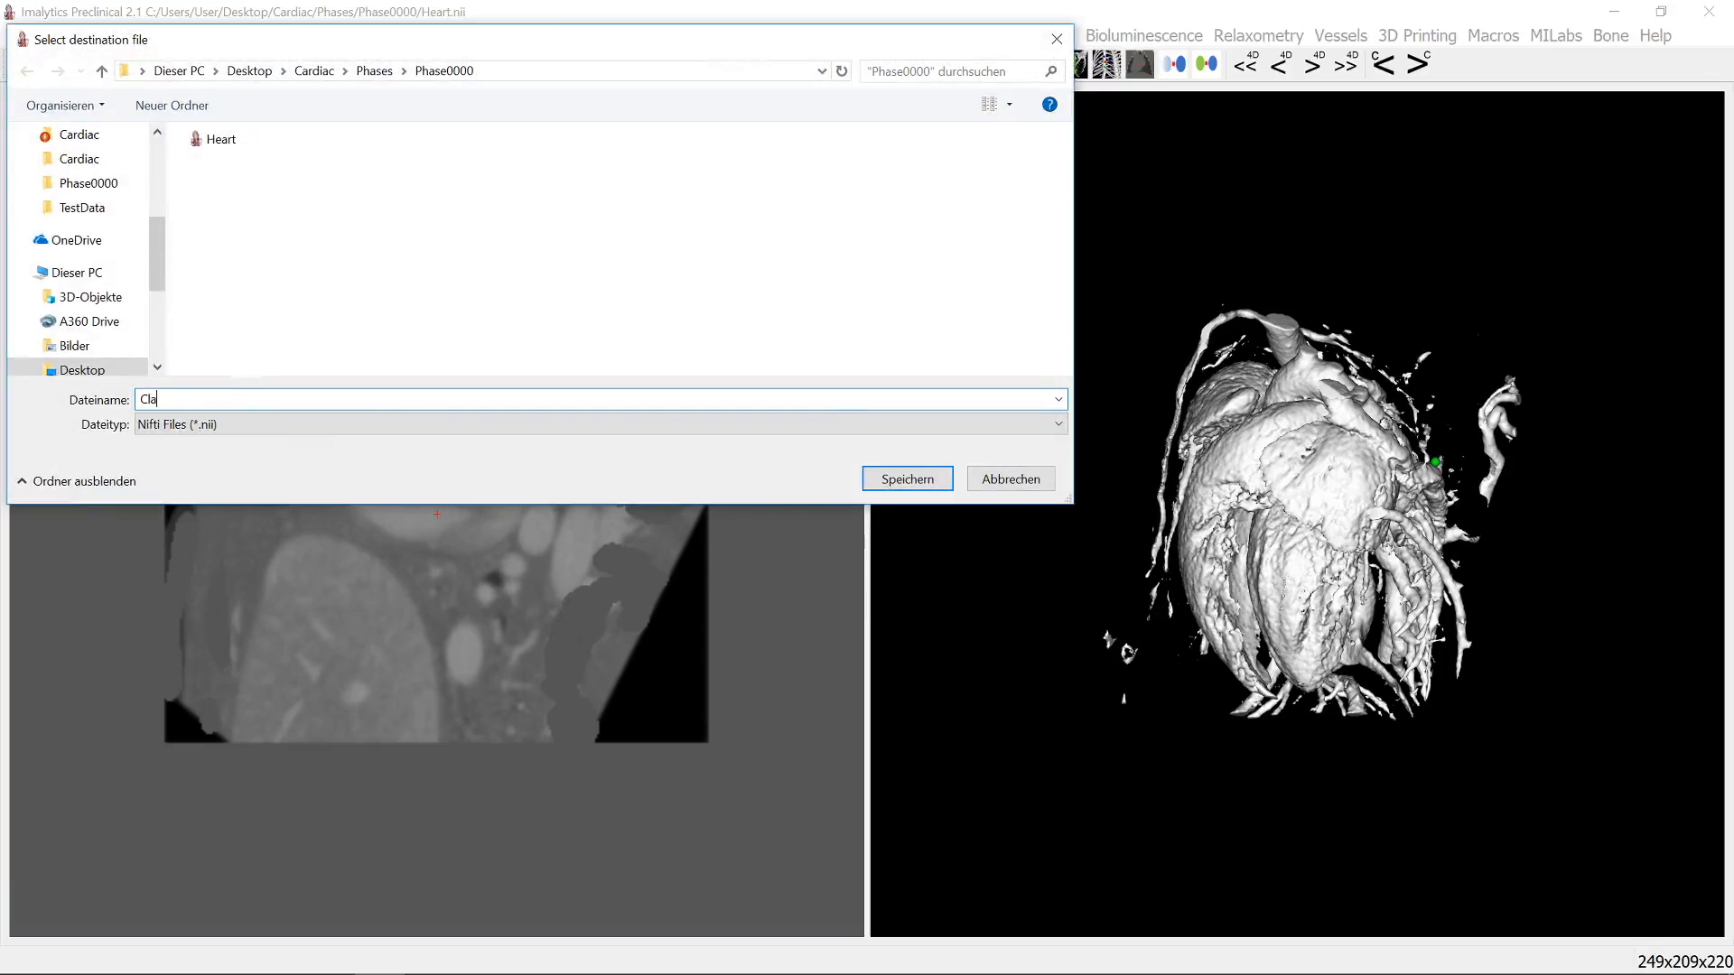
pyautogui.press('Return')
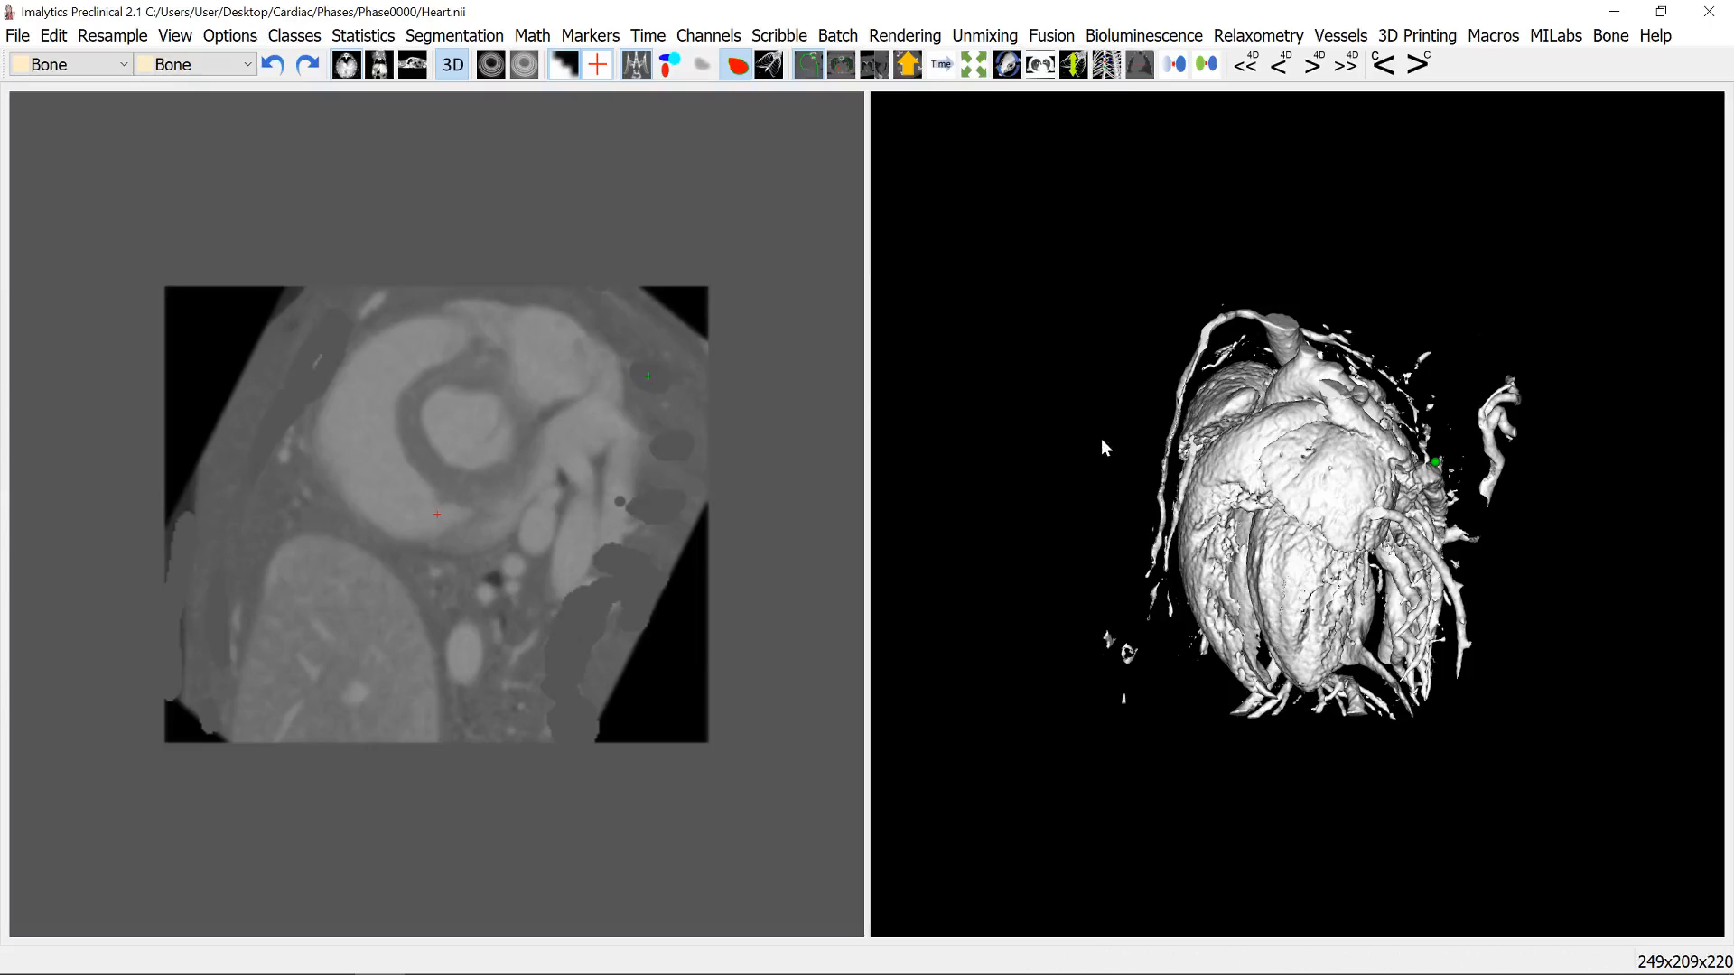
# Step: Reload the original Heart file from the Phase0000 folder as the underlay, discarding the modified segmentation
pyautogui.click(18, 36)
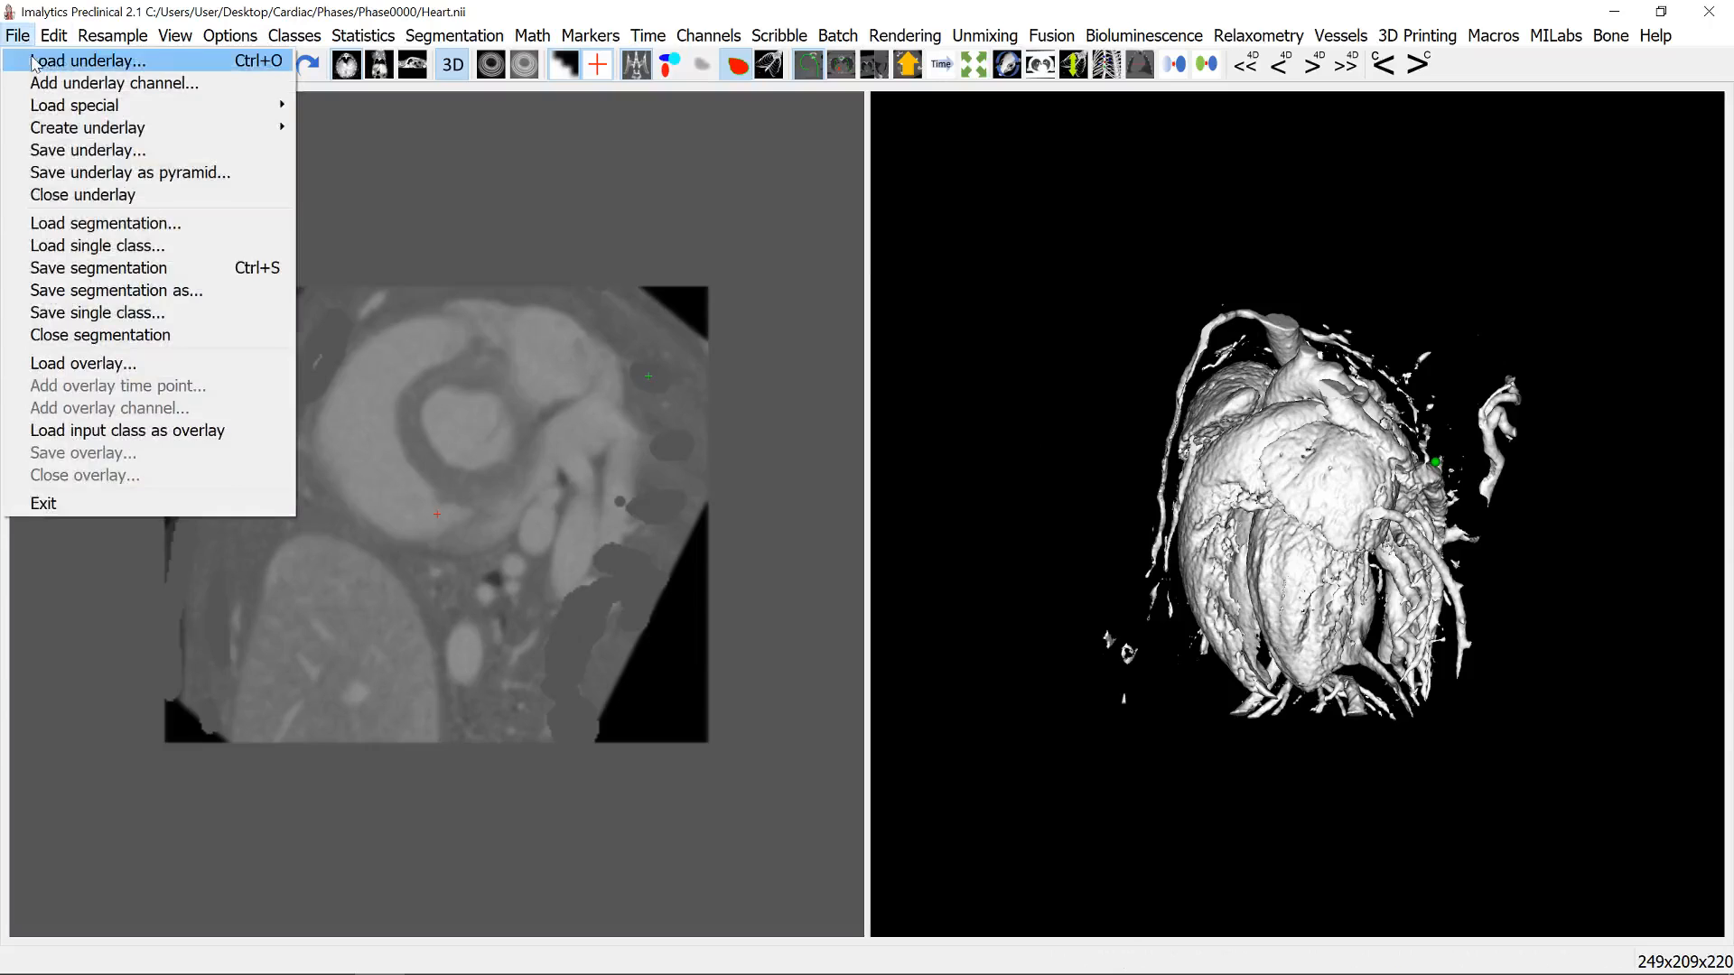
pyautogui.click(47, 63)
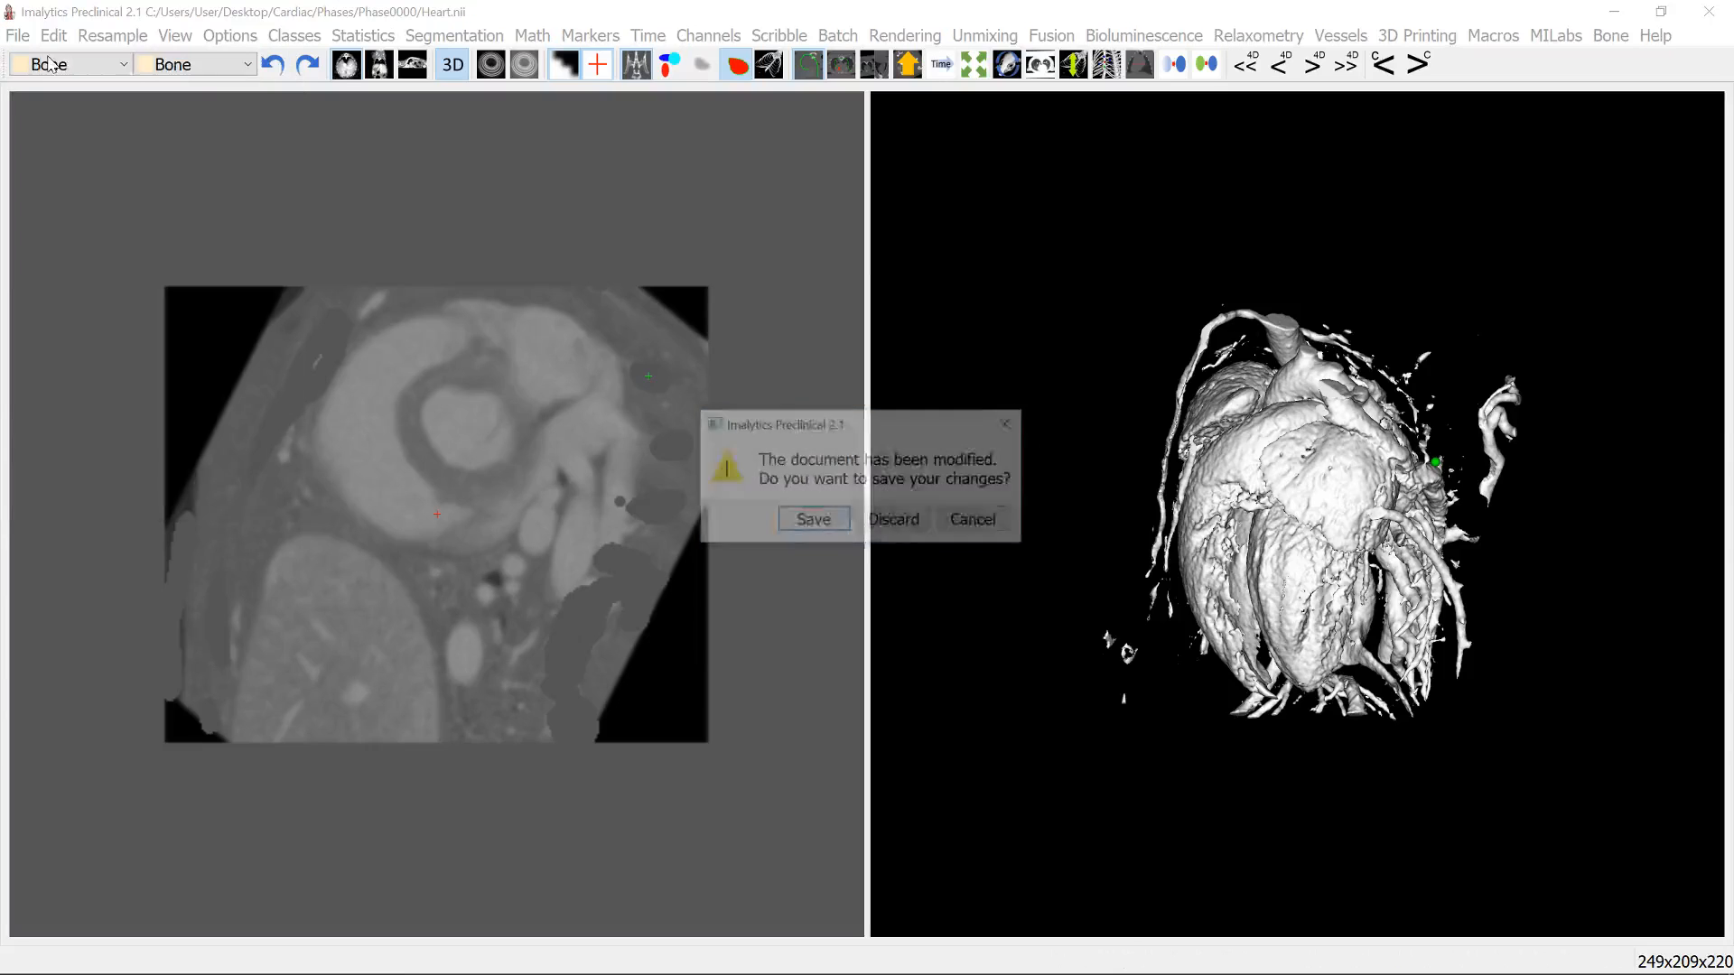
pyautogui.click(887, 522)
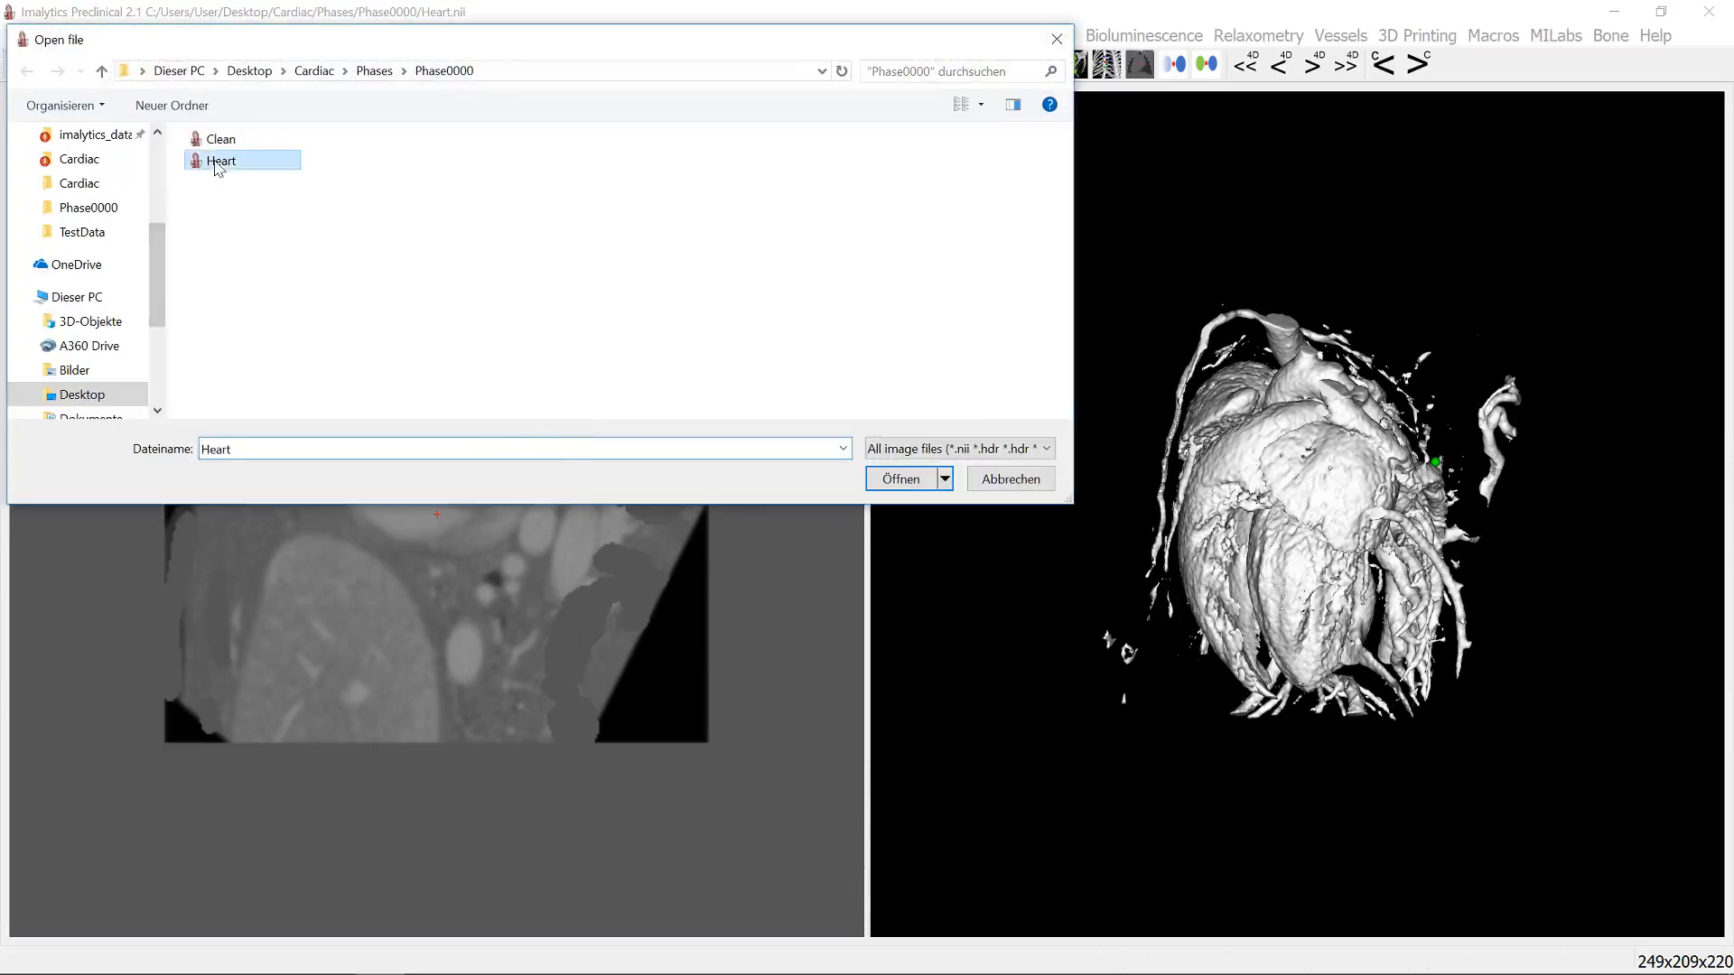
pyautogui.doubleClick(217, 161)
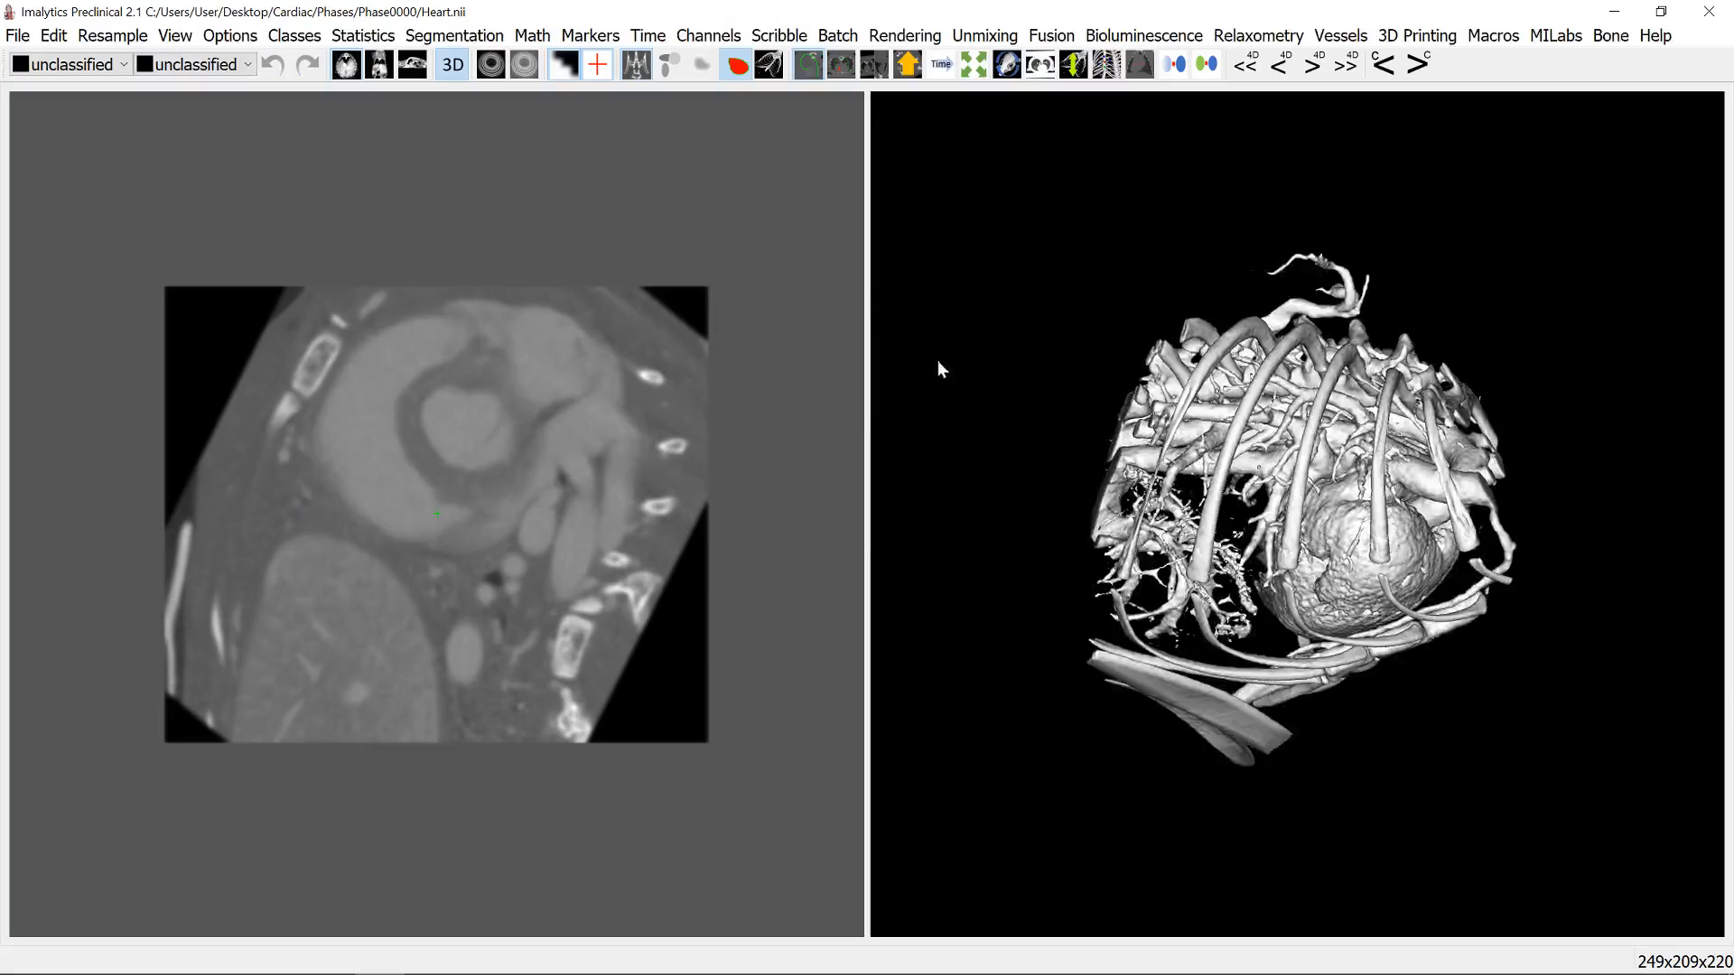
pyautogui.moveTo(1119, 524); pyautogui.dragTo(1037, 515)
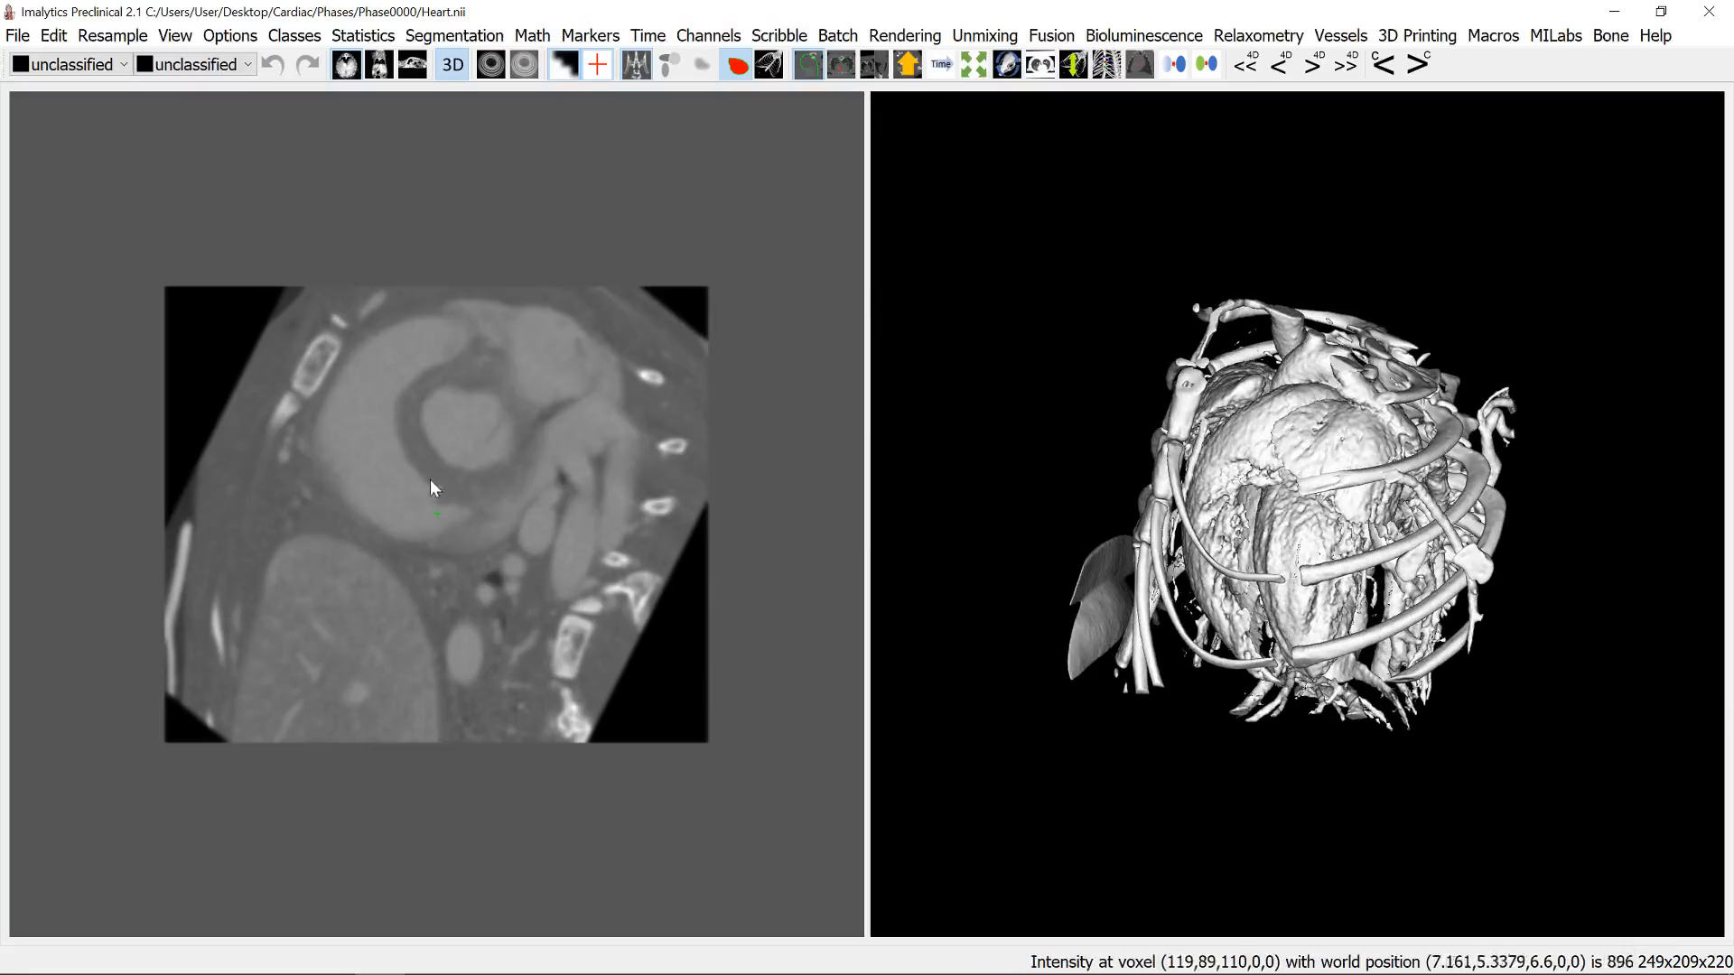
pyautogui.moveTo(488, 485)
pyautogui.mouseDown()
pyautogui.moveTo(486, 468)
pyautogui.moveTo(495, 485)
pyautogui.mouseUp()
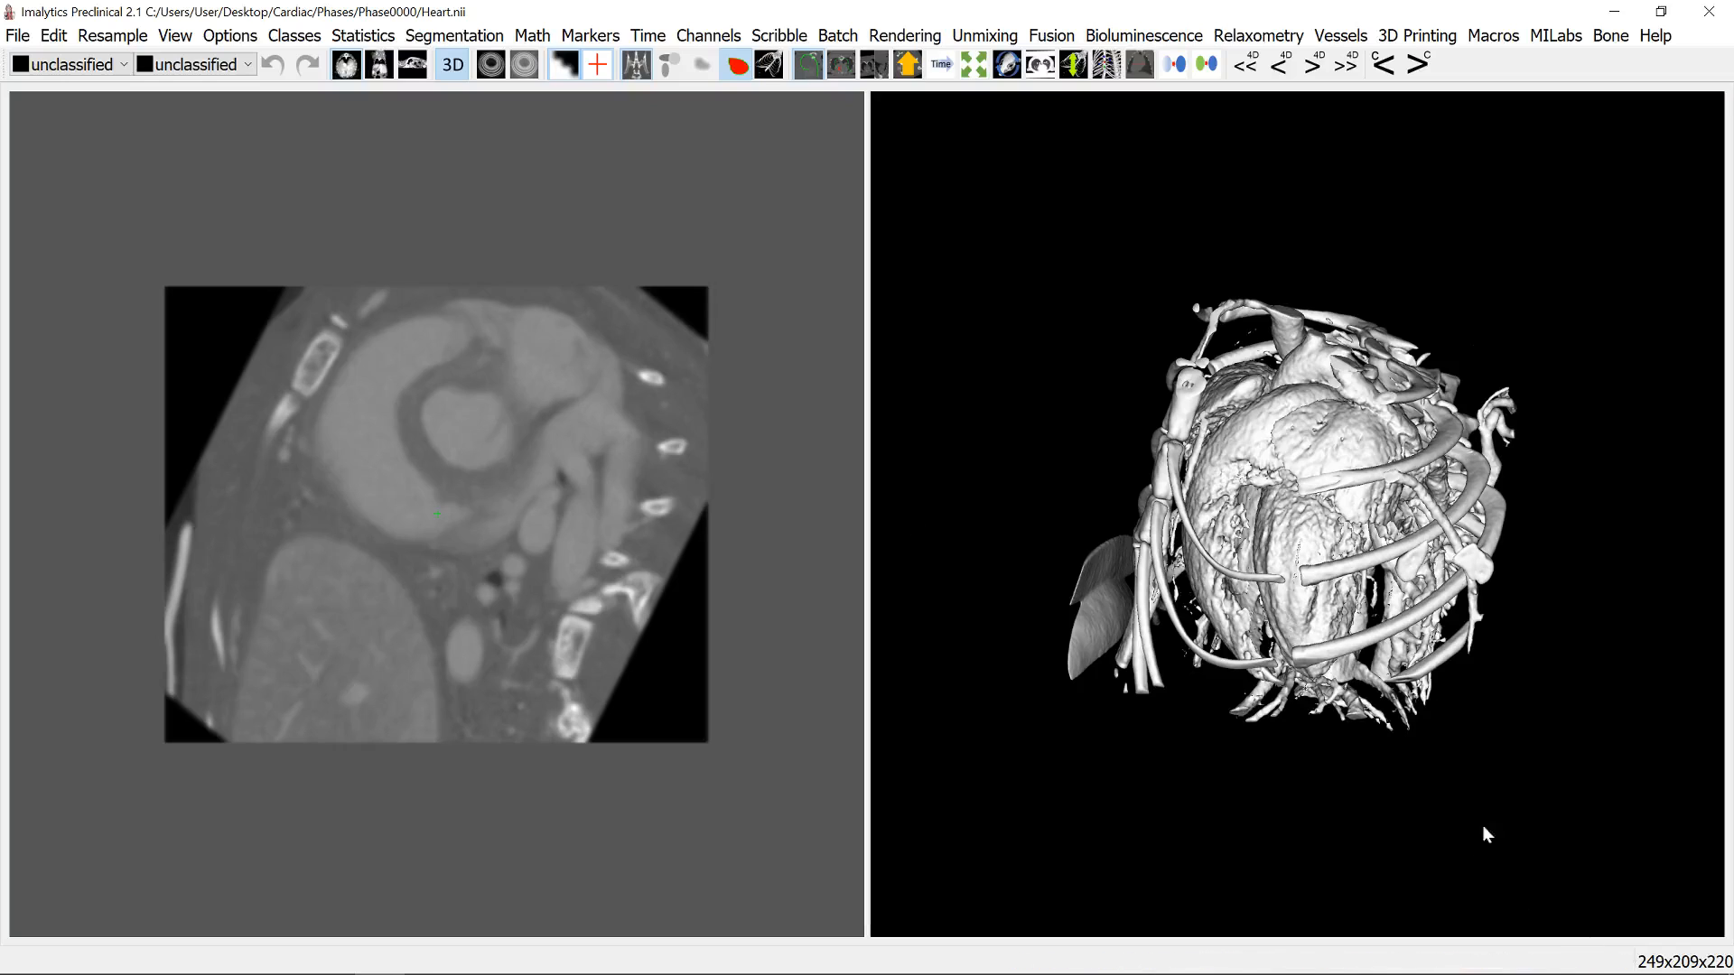
# Step: Add a new segmentation class named Tmp
pyautogui.rightClick(464, 420)
pyautogui.click(500, 435)
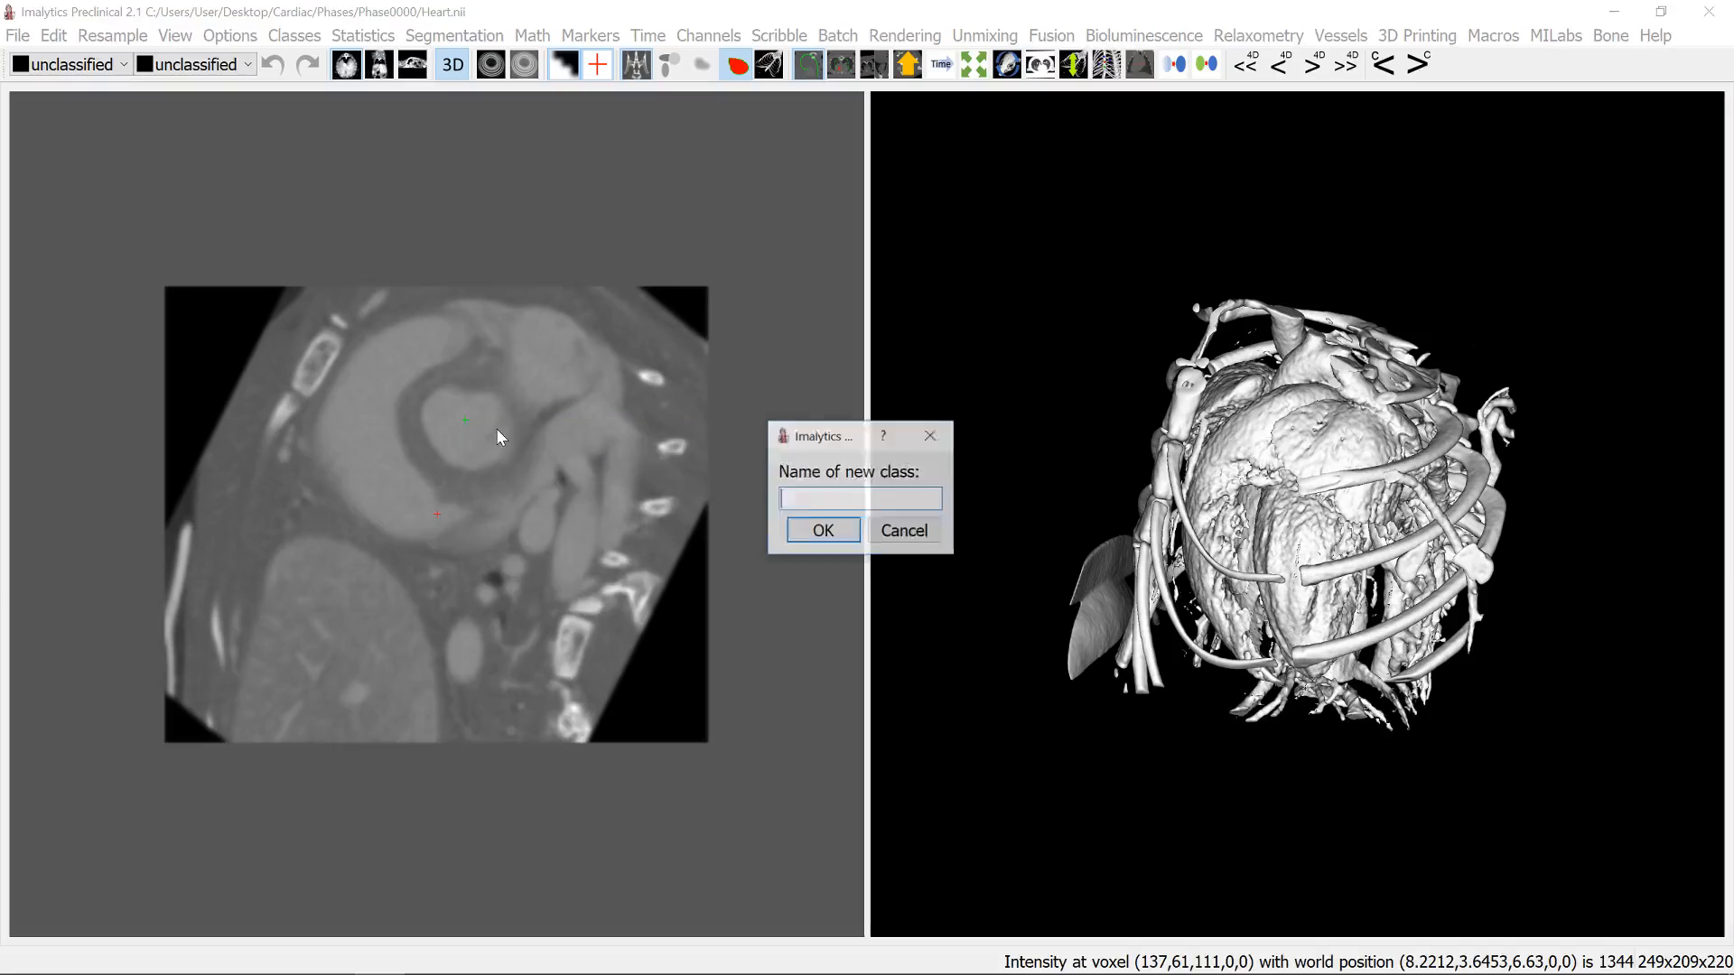
pyautogui.write('Tmp')
pyautogui.press('Return')
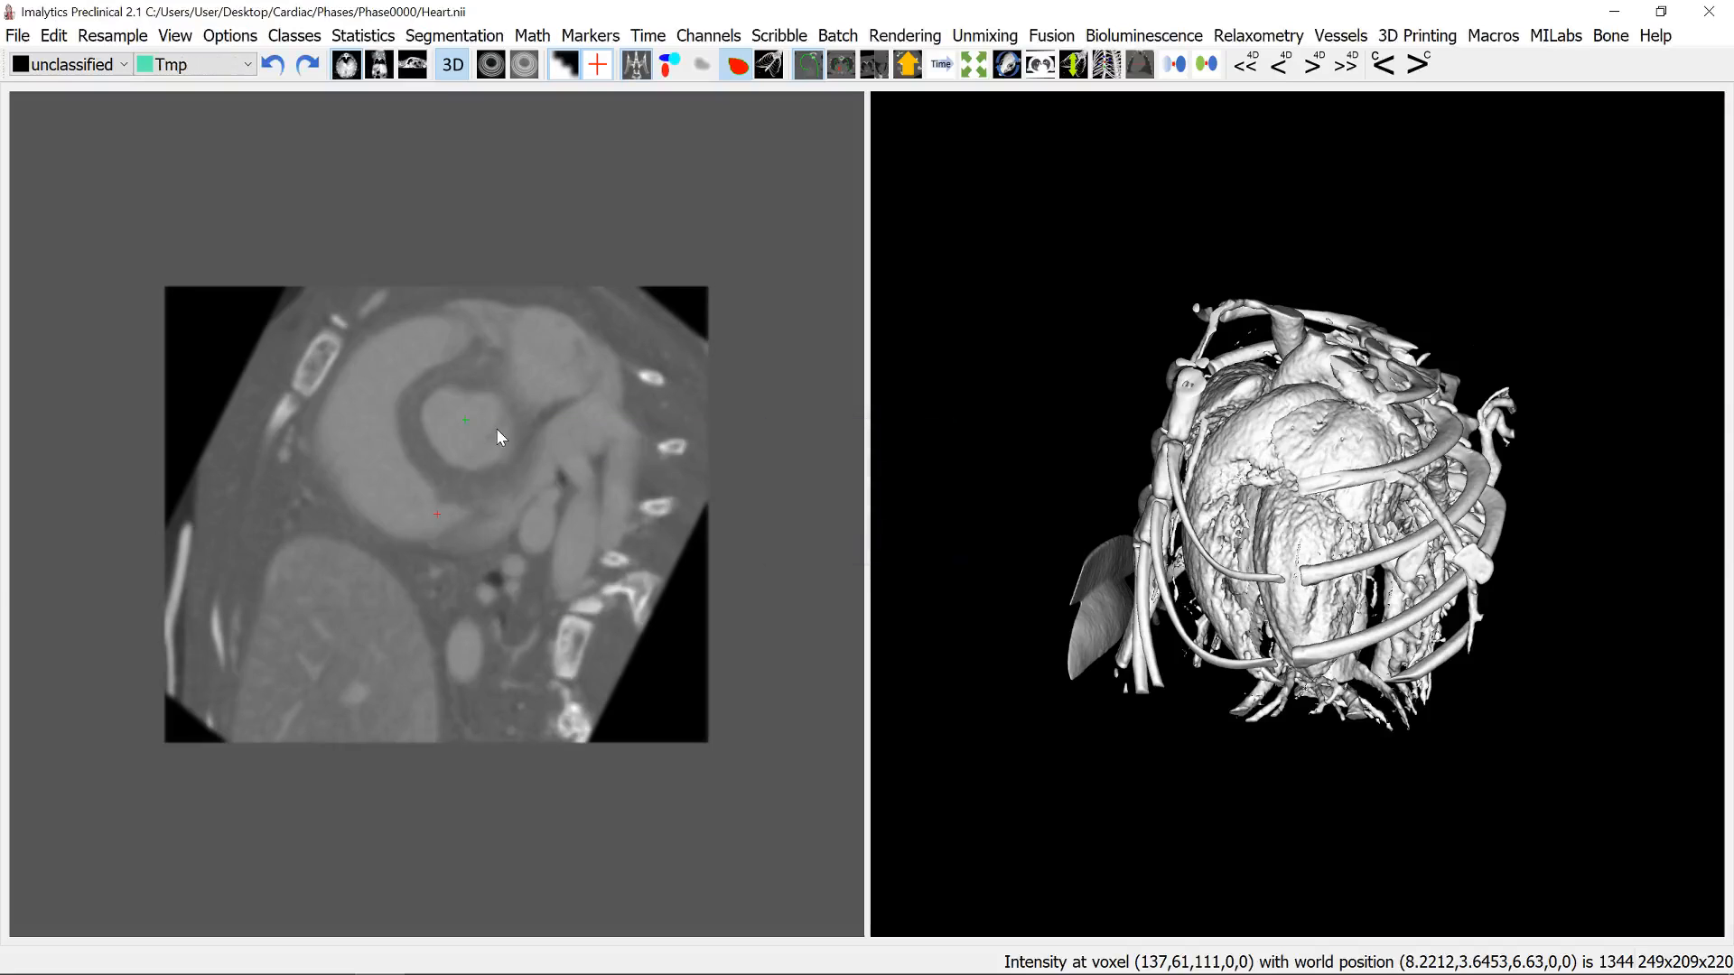
# Step: Segment all voxels above a threshold of 800 into the Tmp class and show the segmentation
pyautogui.rightClick(455, 422)
pyautogui.moveTo(539, 488)
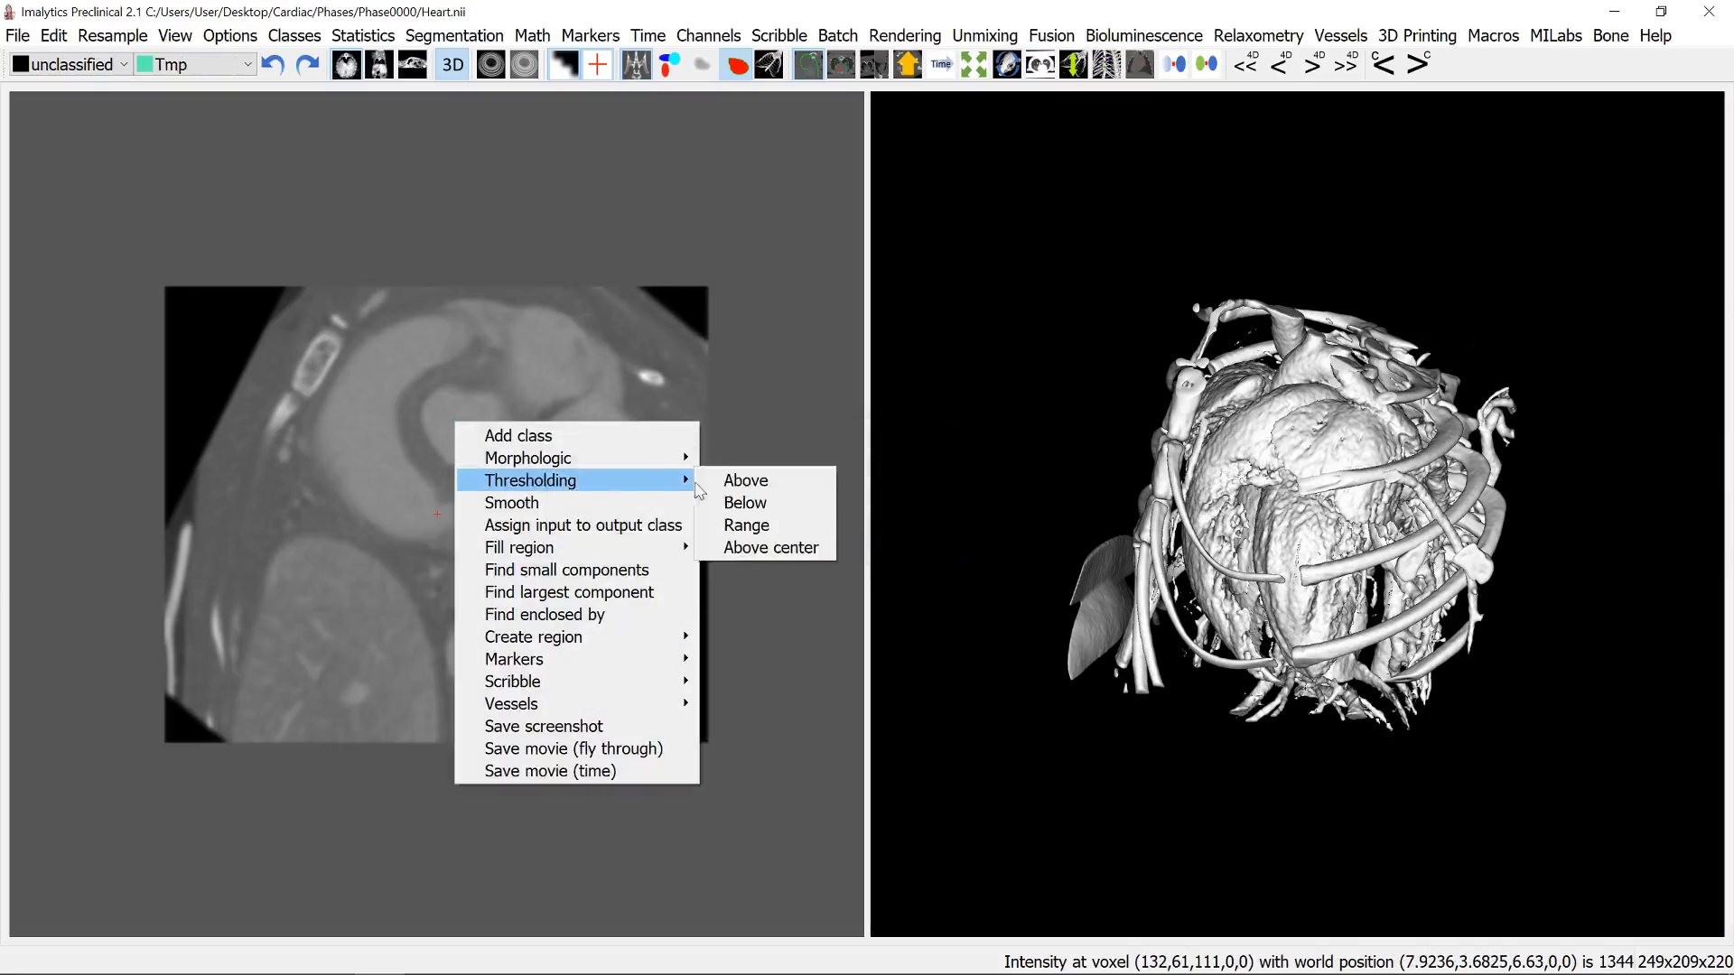
pyautogui.click(736, 479)
pyautogui.write('800')
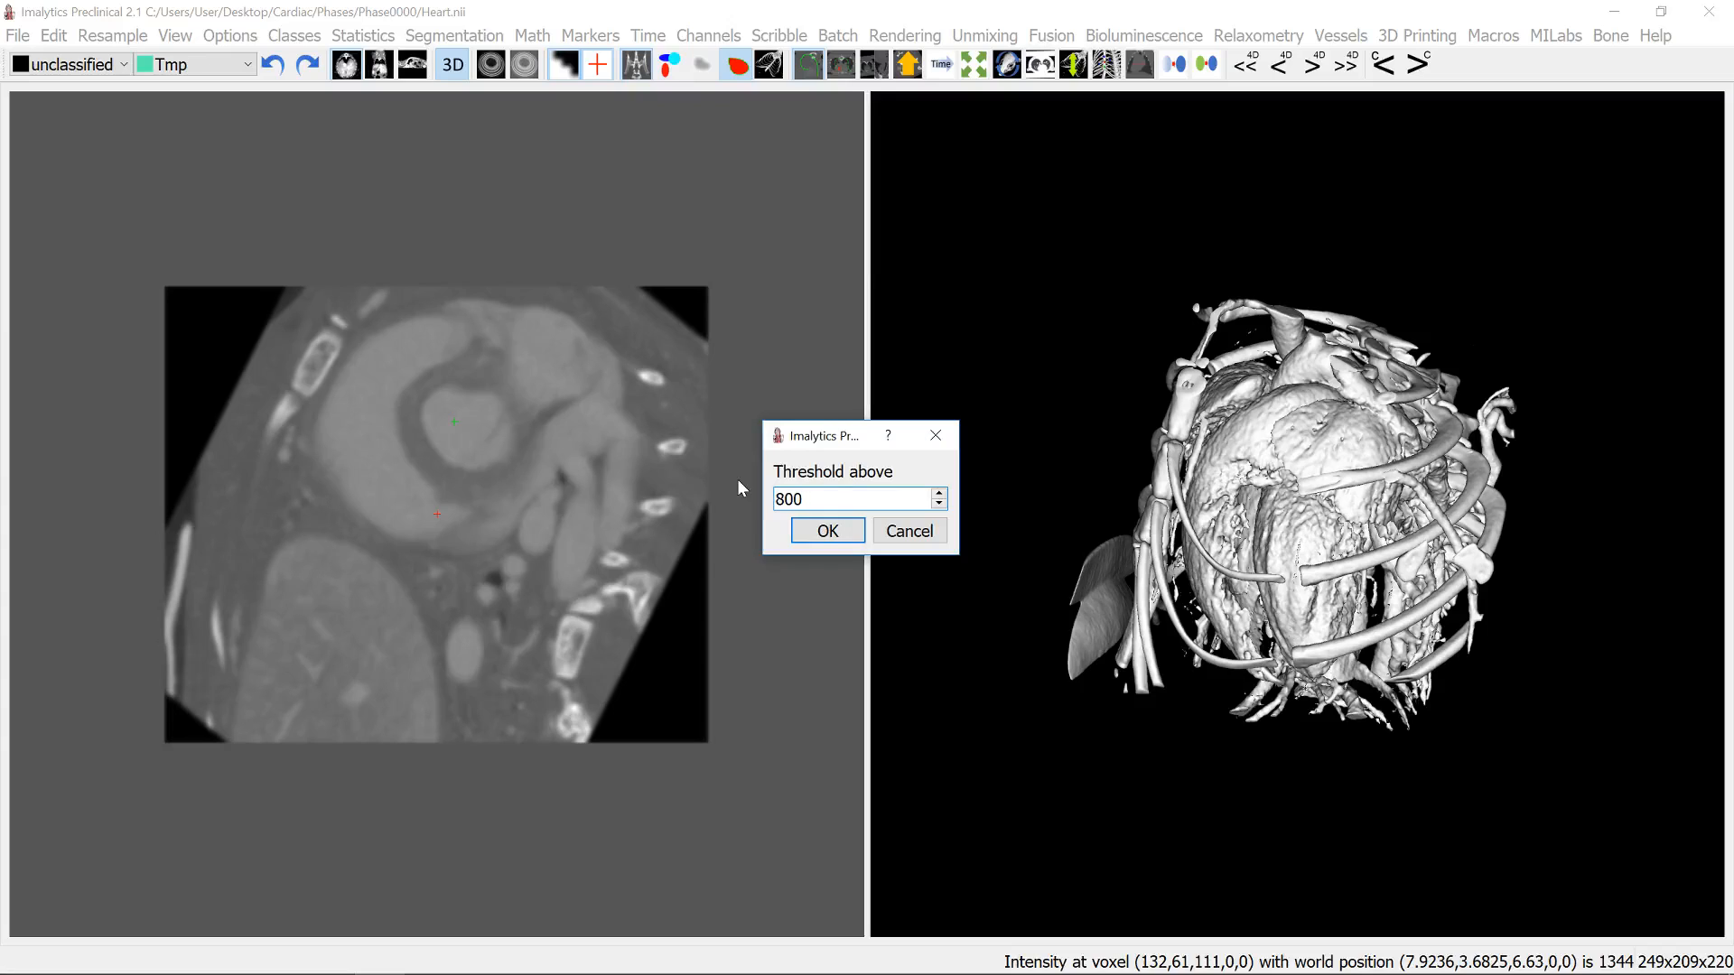
pyautogui.press('Return')
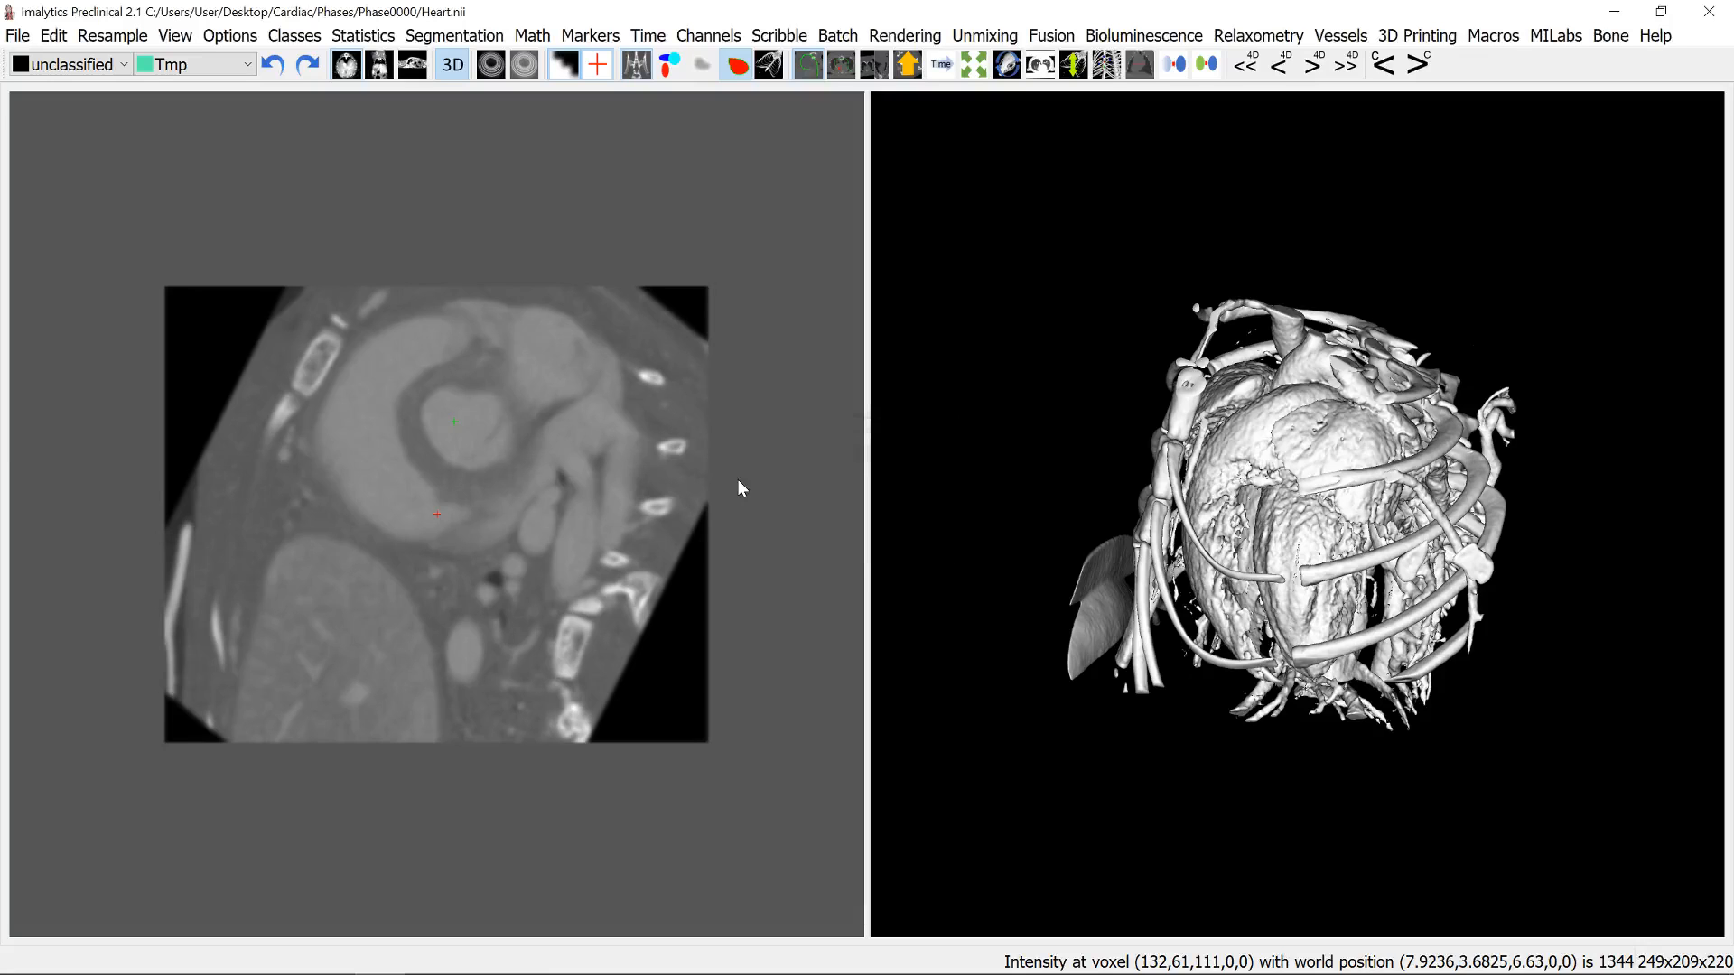
pyautogui.click(669, 65)
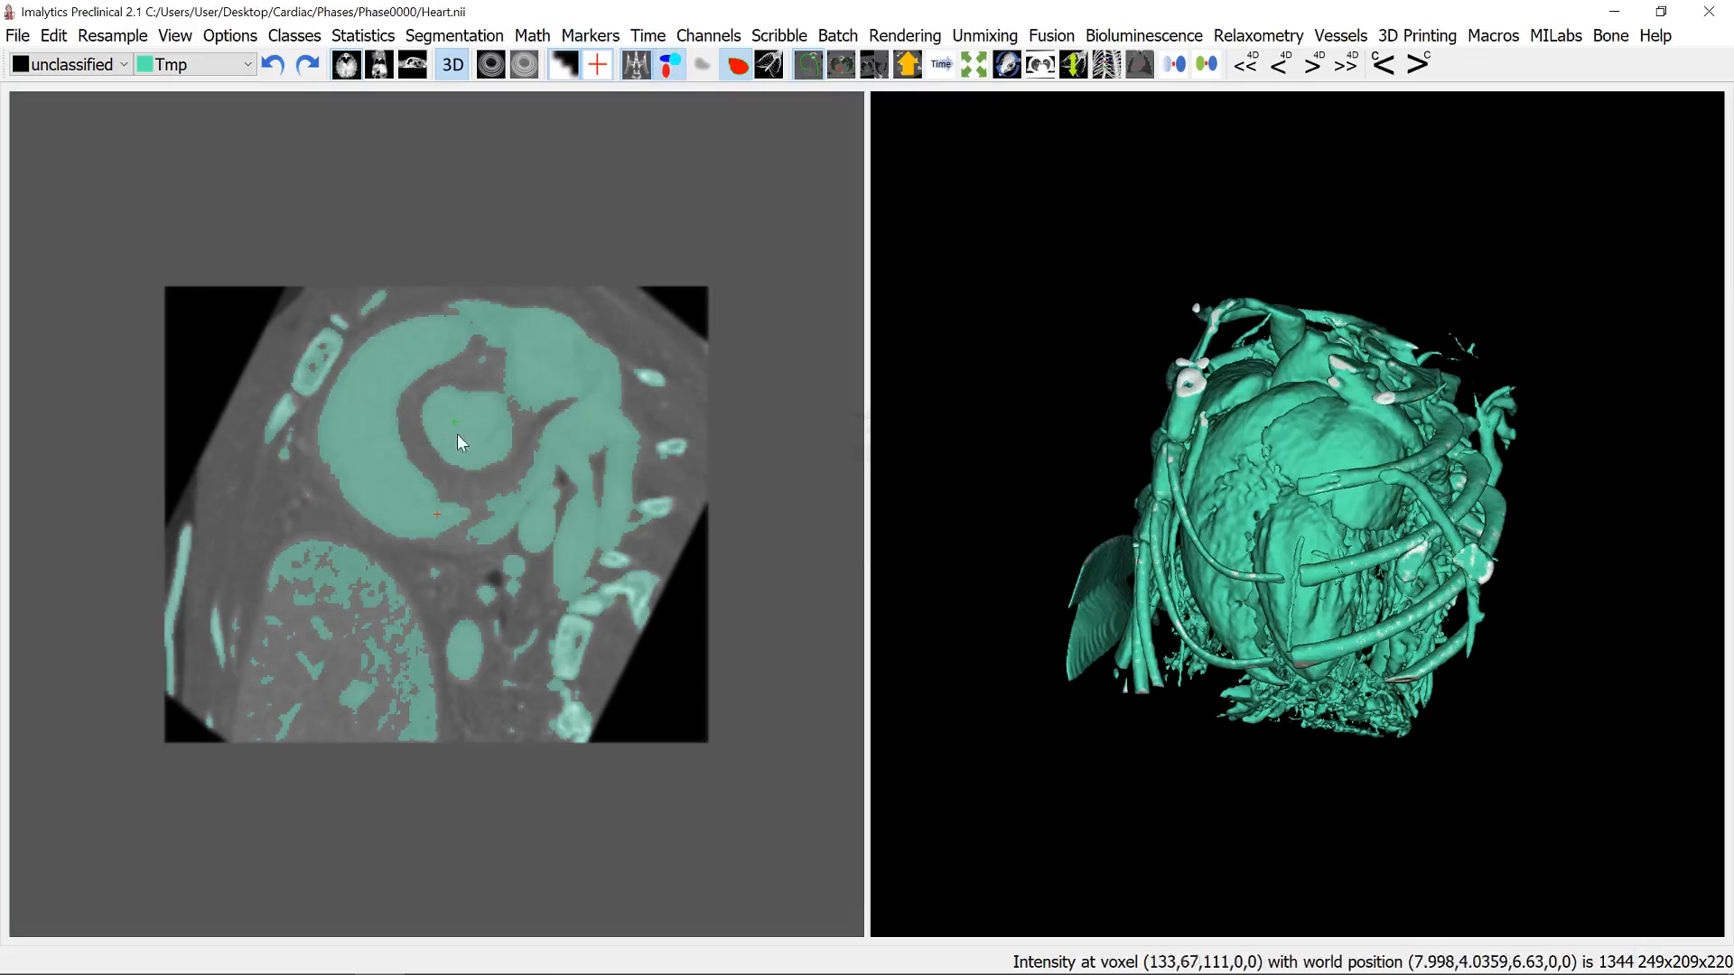
# Step: Remove the Tmp label from the round central heart chamber on a single slice where the chamber is separated from its surroundings
pyautogui.scroll(-6, 462, 459)
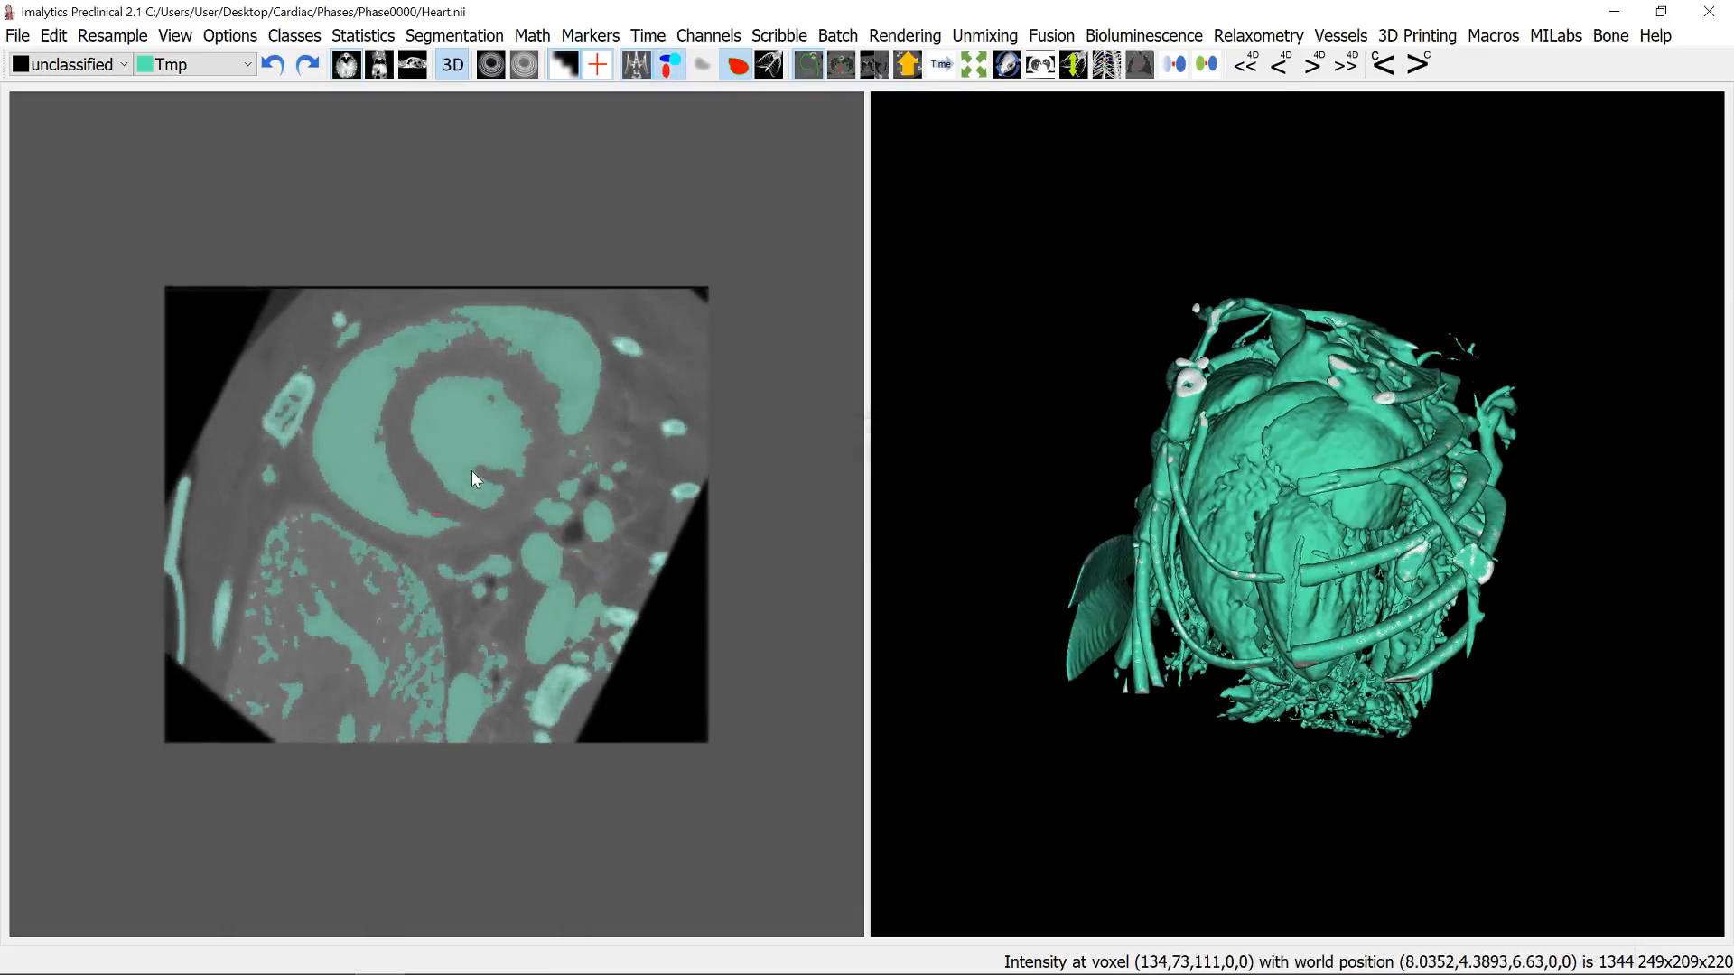
pyautogui.scroll(-8, 471, 459)
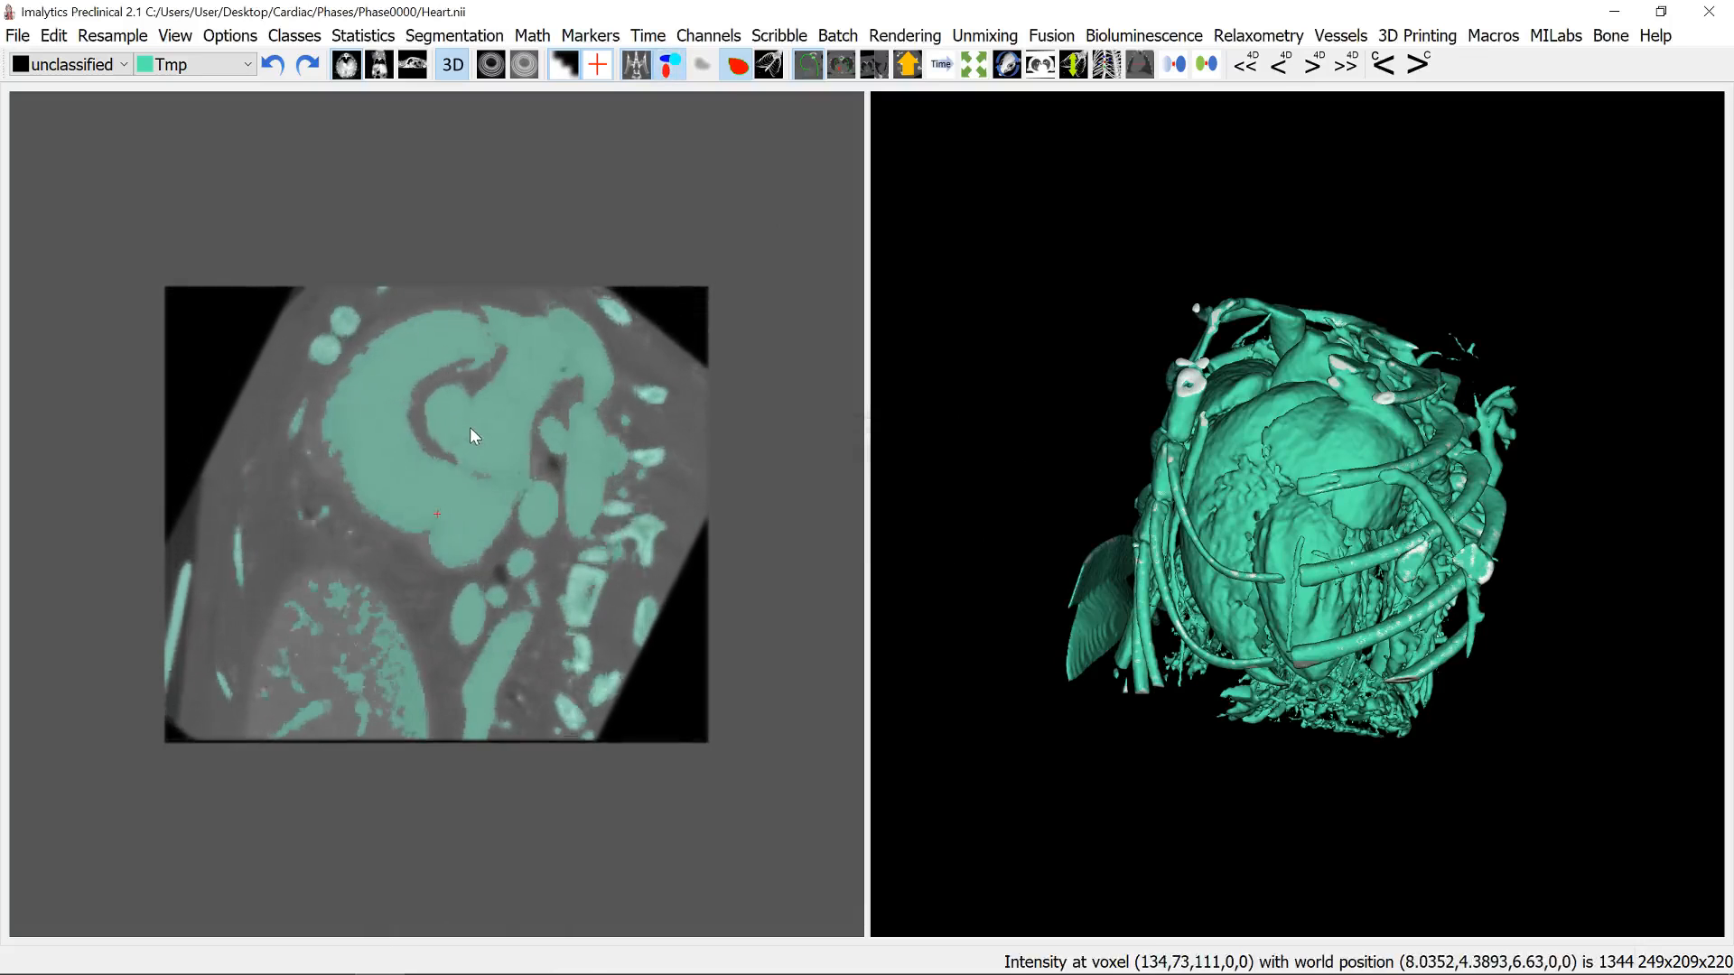
pyautogui.scroll(-8, 474, 420)
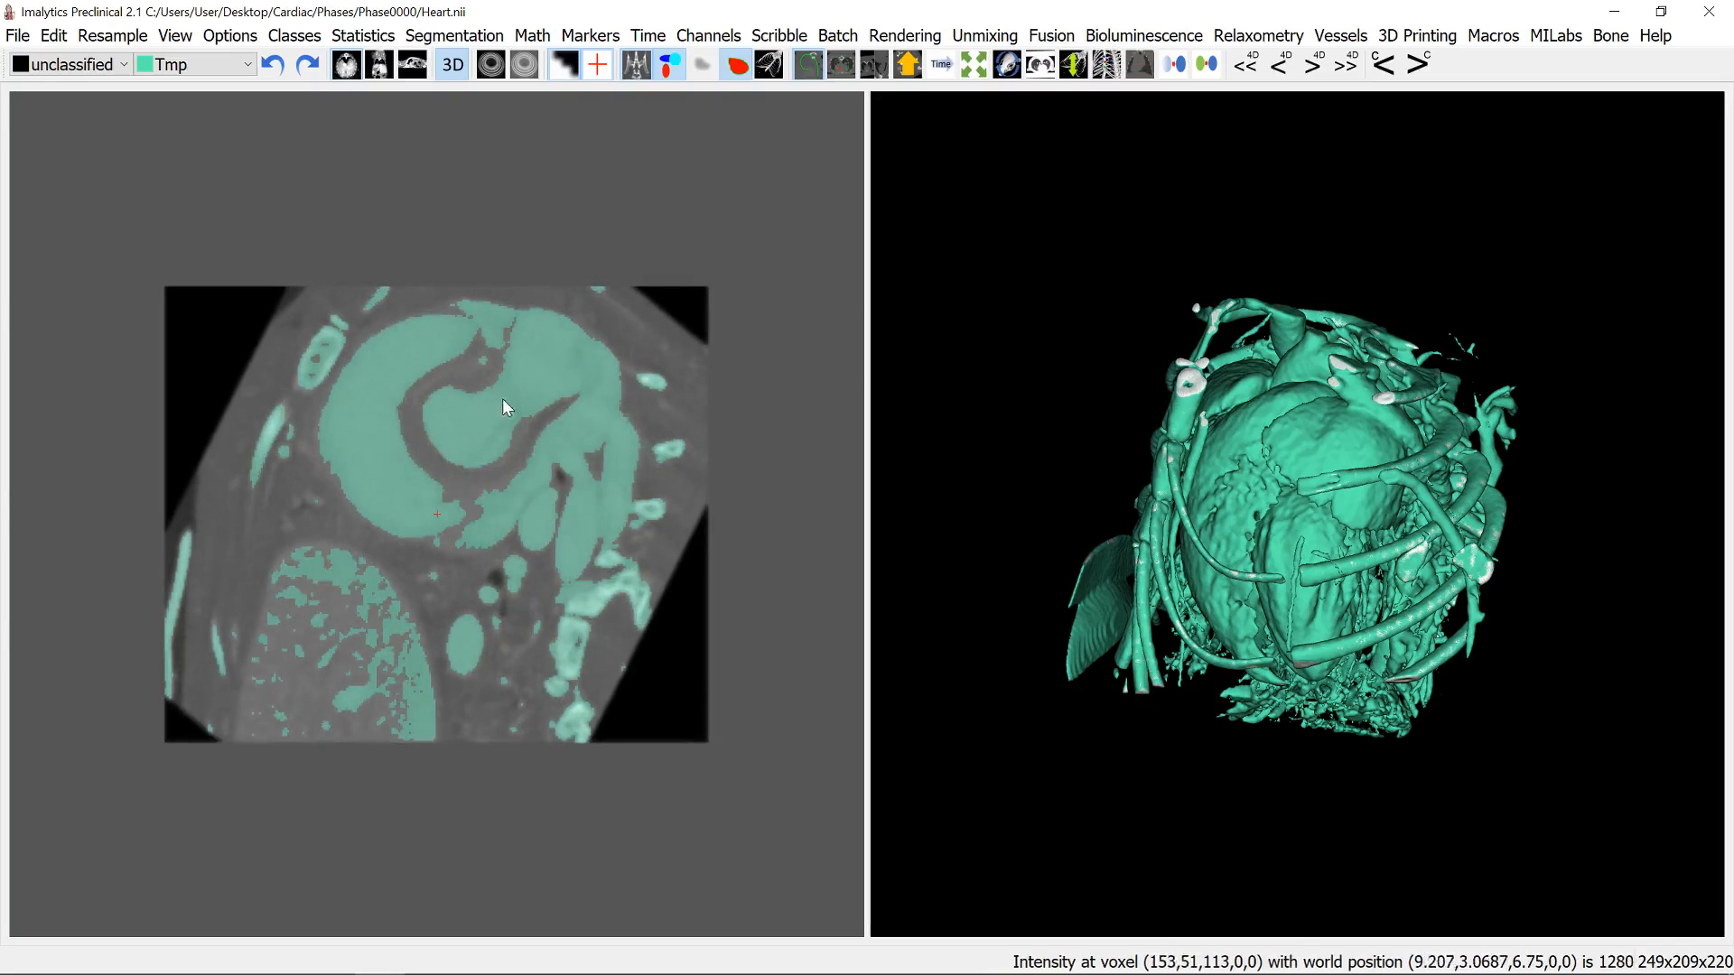
pyautogui.scroll(-2, 529, 401)
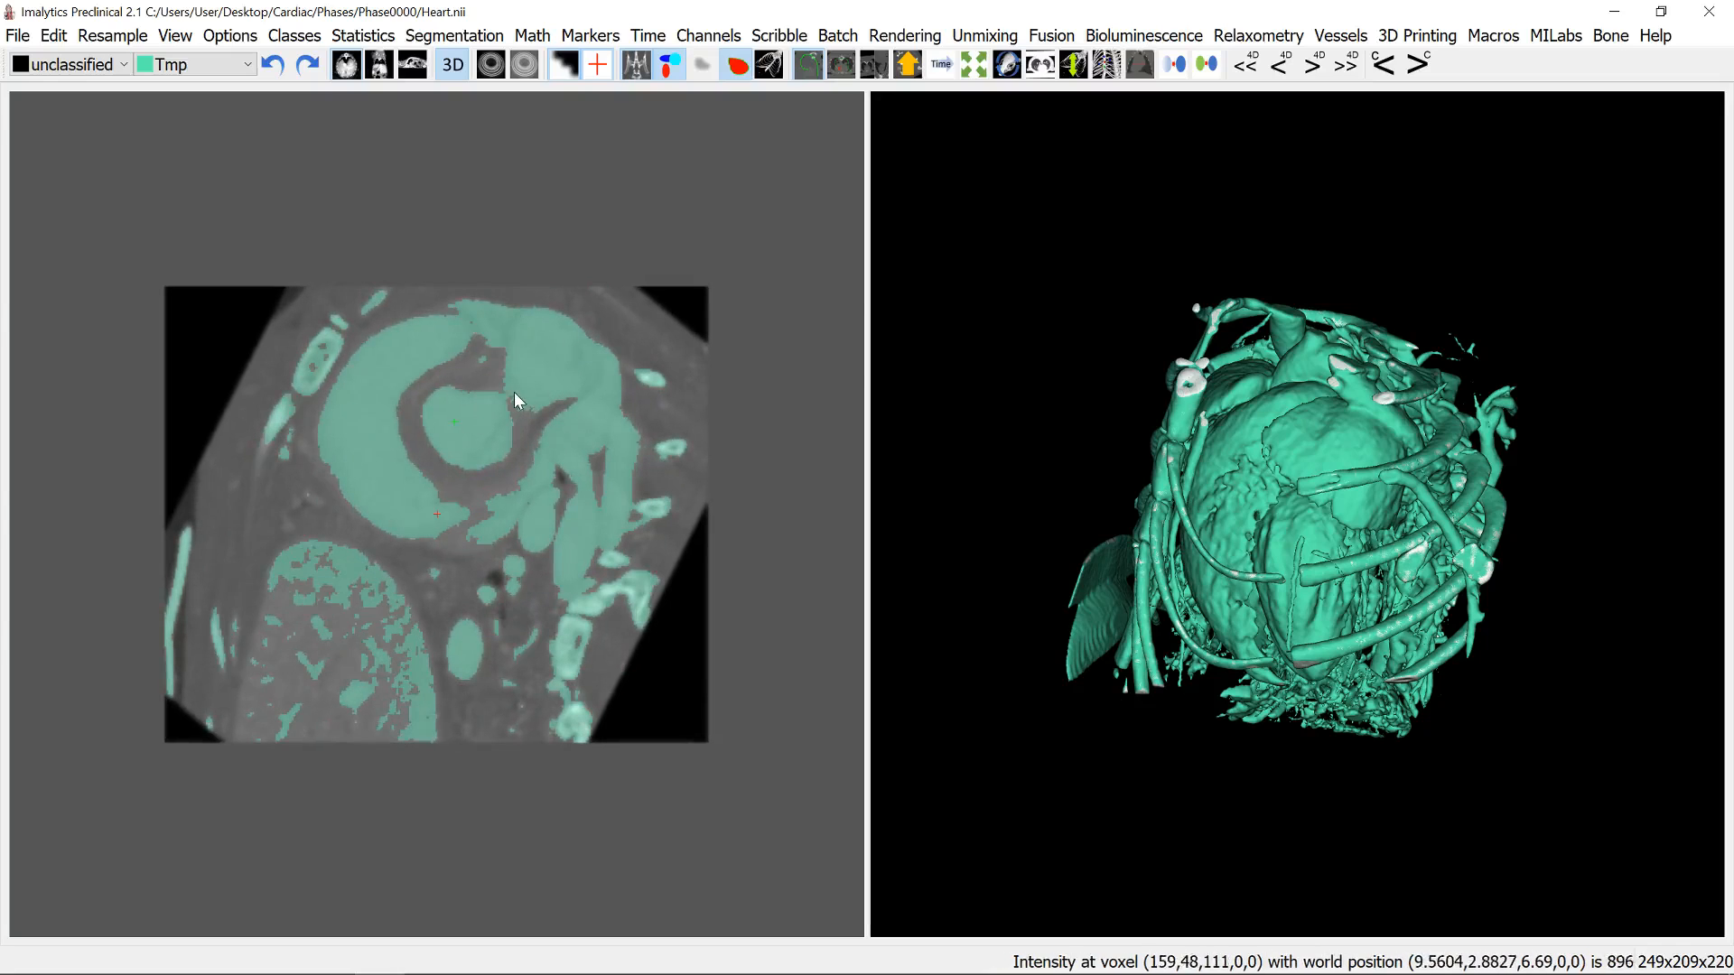
pyautogui.scroll(-2, 503, 410)
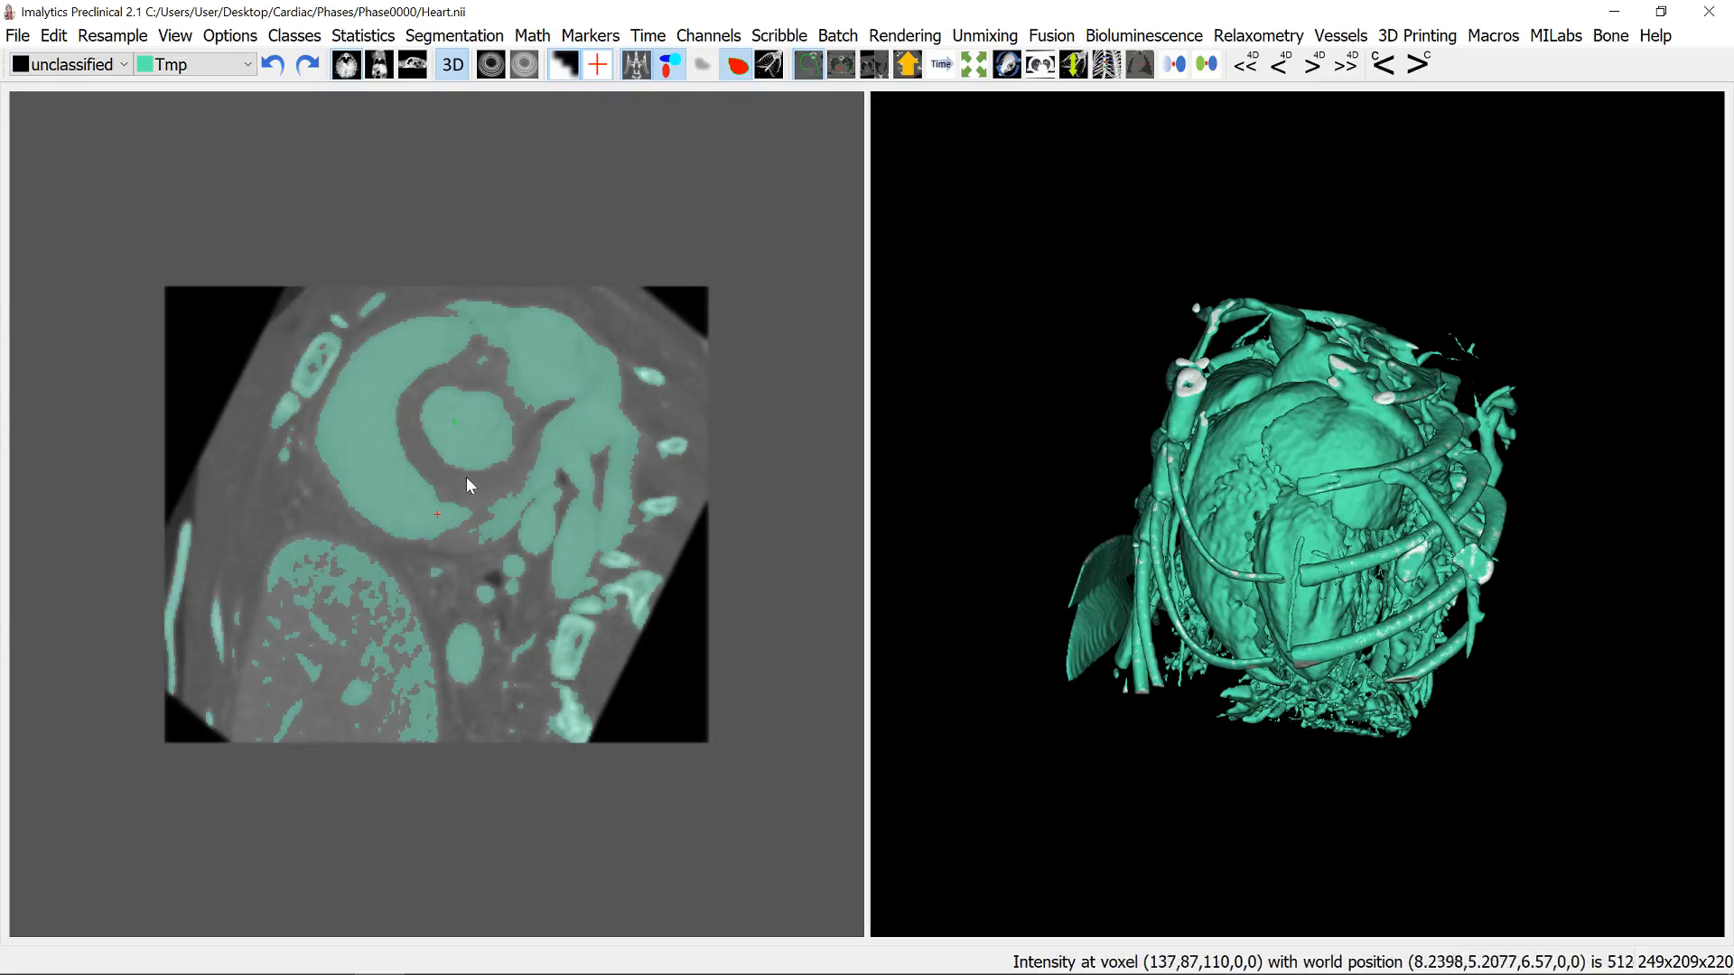
pyautogui.moveTo(430, 459)
pyautogui.mouseDown()
pyautogui.moveTo(411, 408)
pyautogui.moveTo(441, 379)
pyautogui.moveTo(490, 389)
pyautogui.moveTo(521, 422)
pyautogui.moveTo(458, 472)
pyautogui.moveTo(513, 451)
pyautogui.mouseUp()
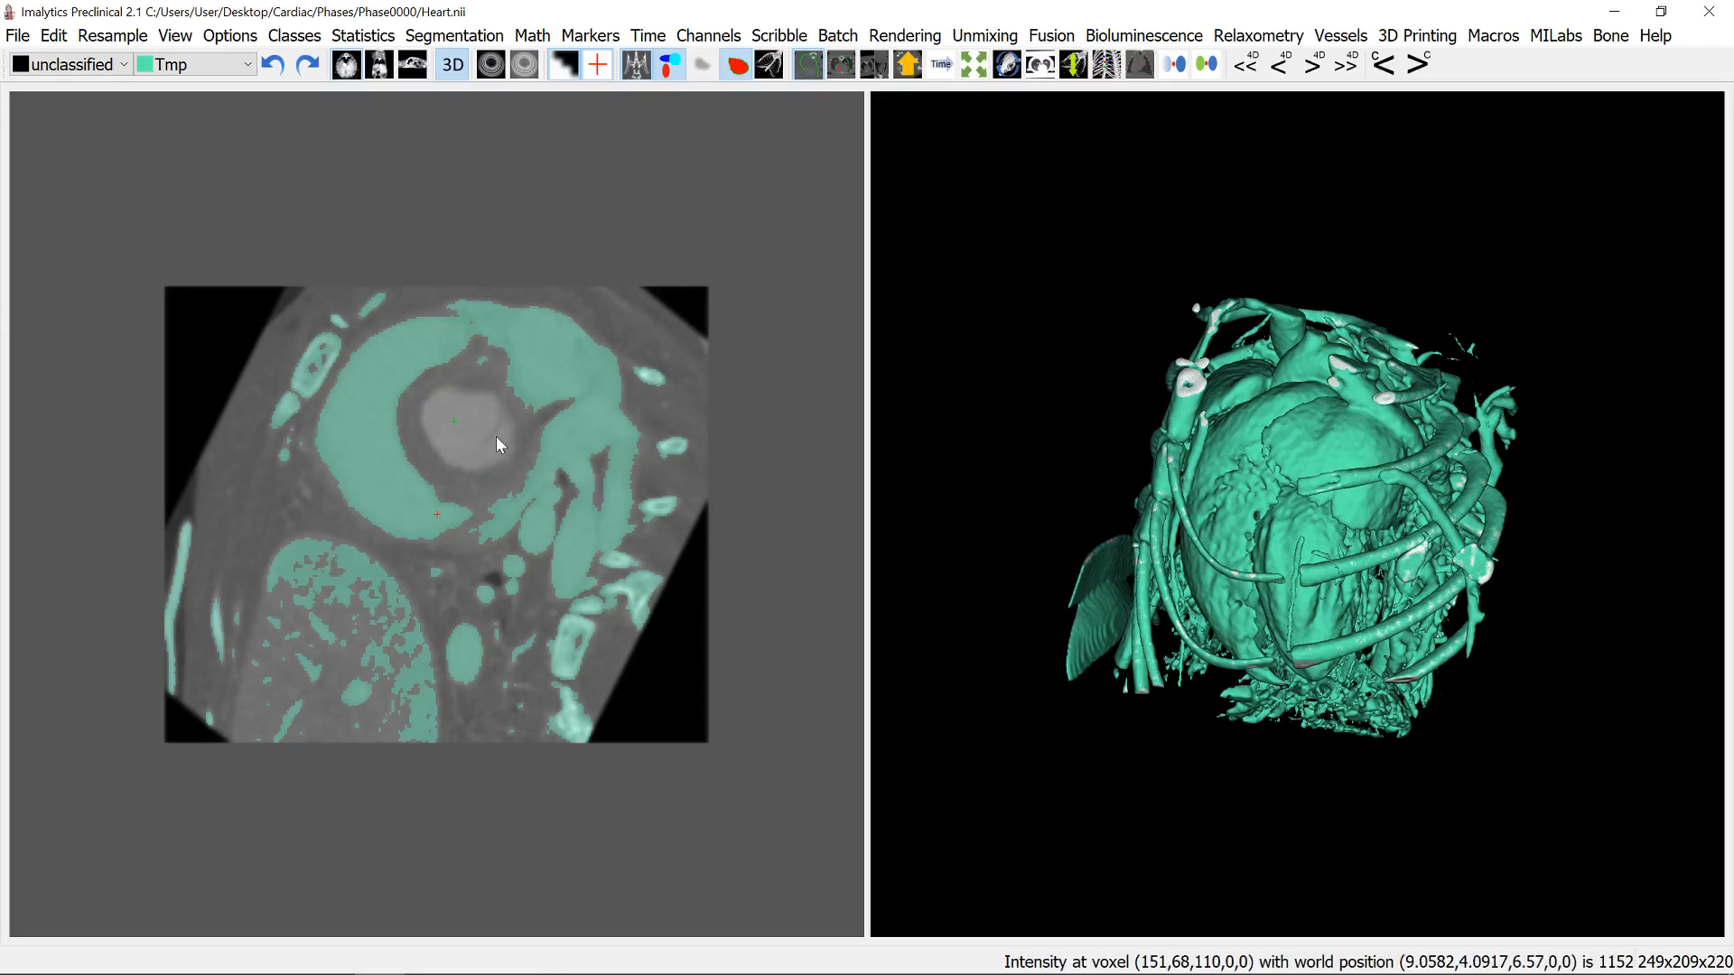
# Step: Pick Tmp as the input class at the round central chamber and add a new class named Ventricle
pyautogui.scroll(-1, 496, 436)
pyautogui.keyDown('alt'); pyautogui.click(473, 426); pyautogui.keyUp('alt')
pyautogui.rightClick(474, 427)
pyautogui.click(505, 436)
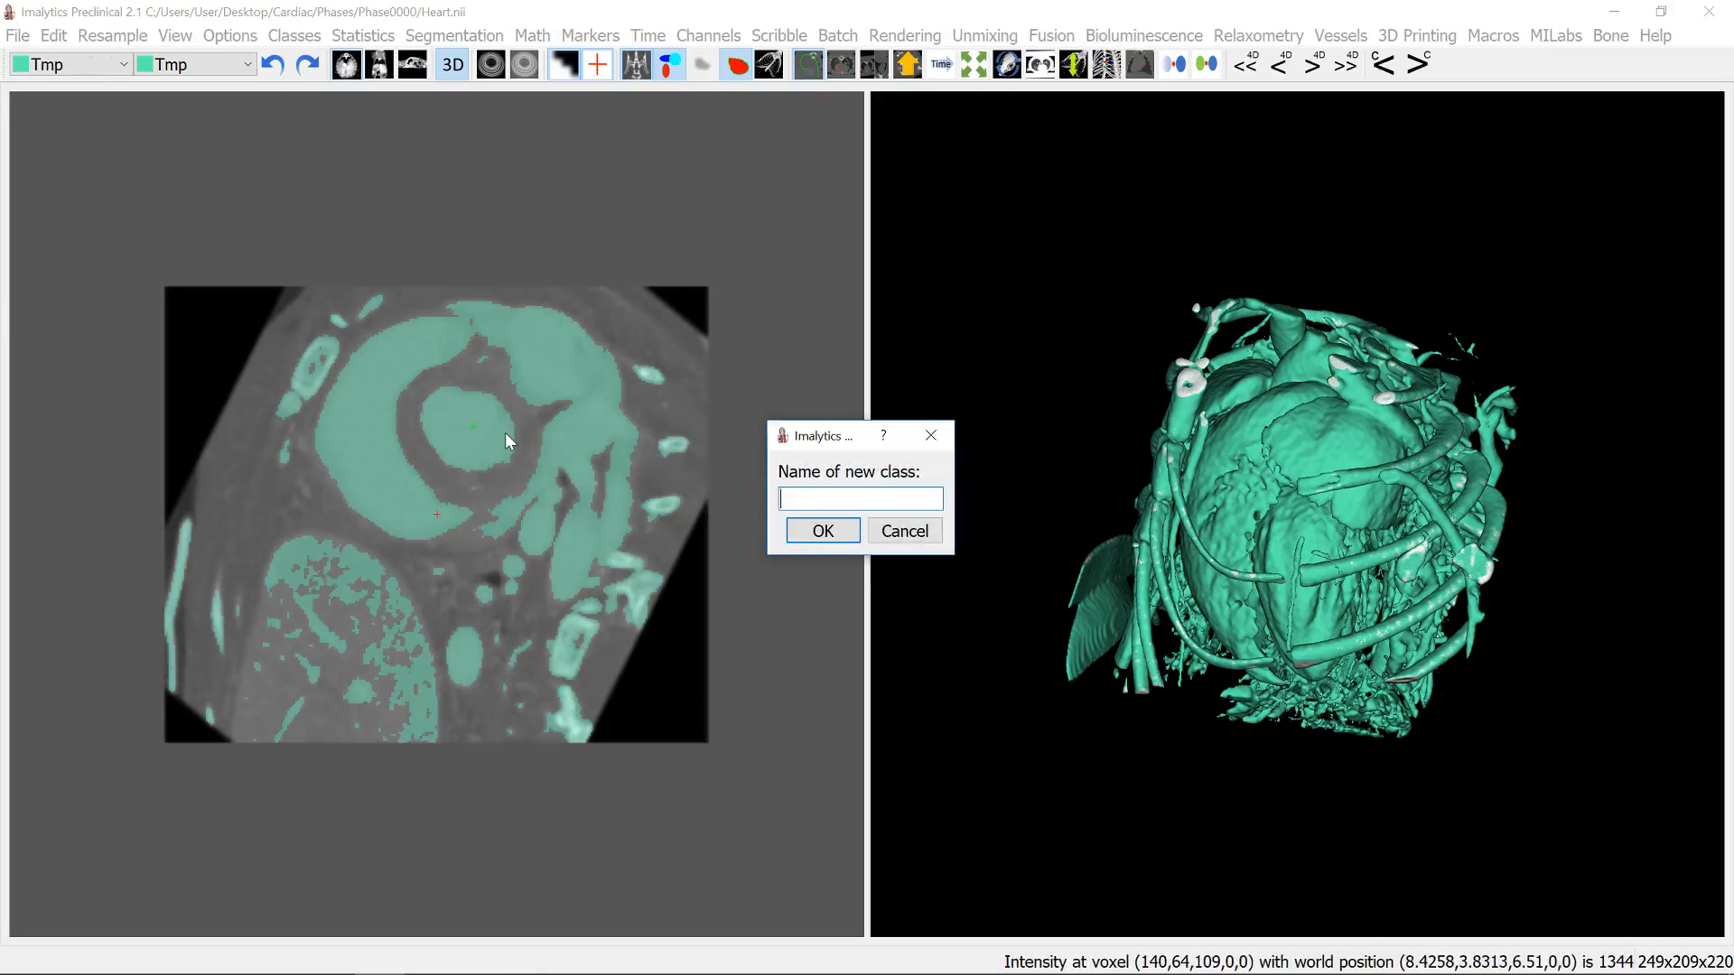
pyautogui.press('Return')
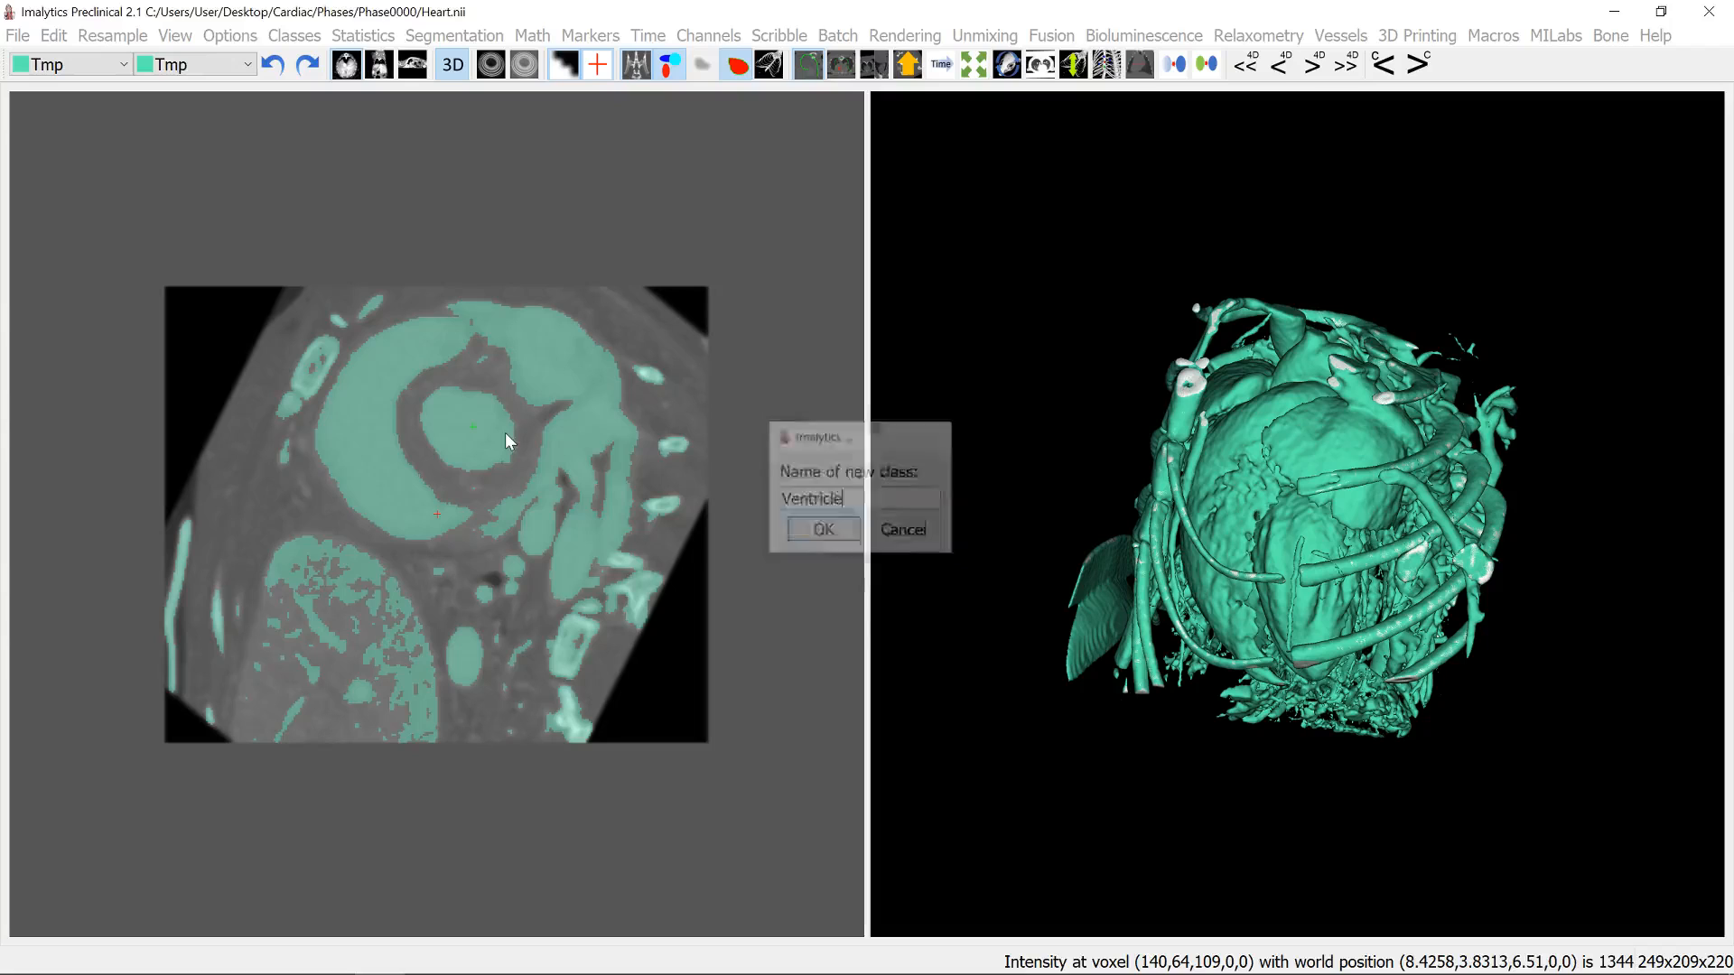
# Step: Fill the connected Tmp region of the round central chamber into the Ventricle class with an unlimited region fill
pyautogui.rightClick(484, 424)
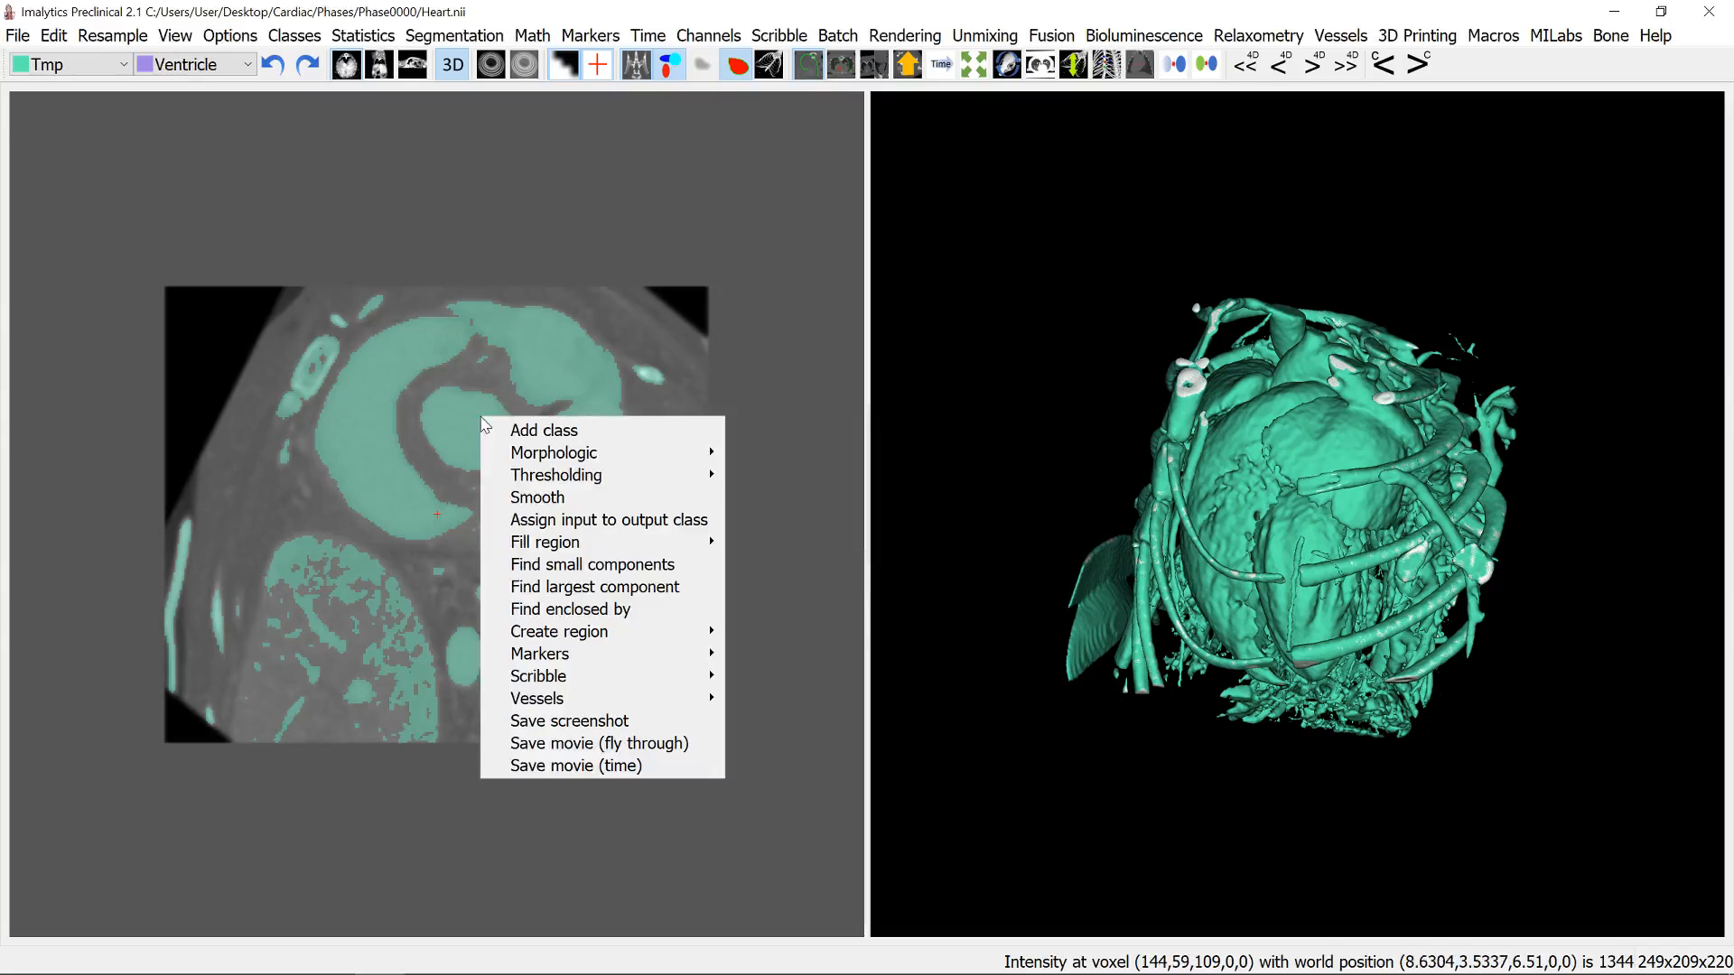
pyautogui.moveTo(565, 543)
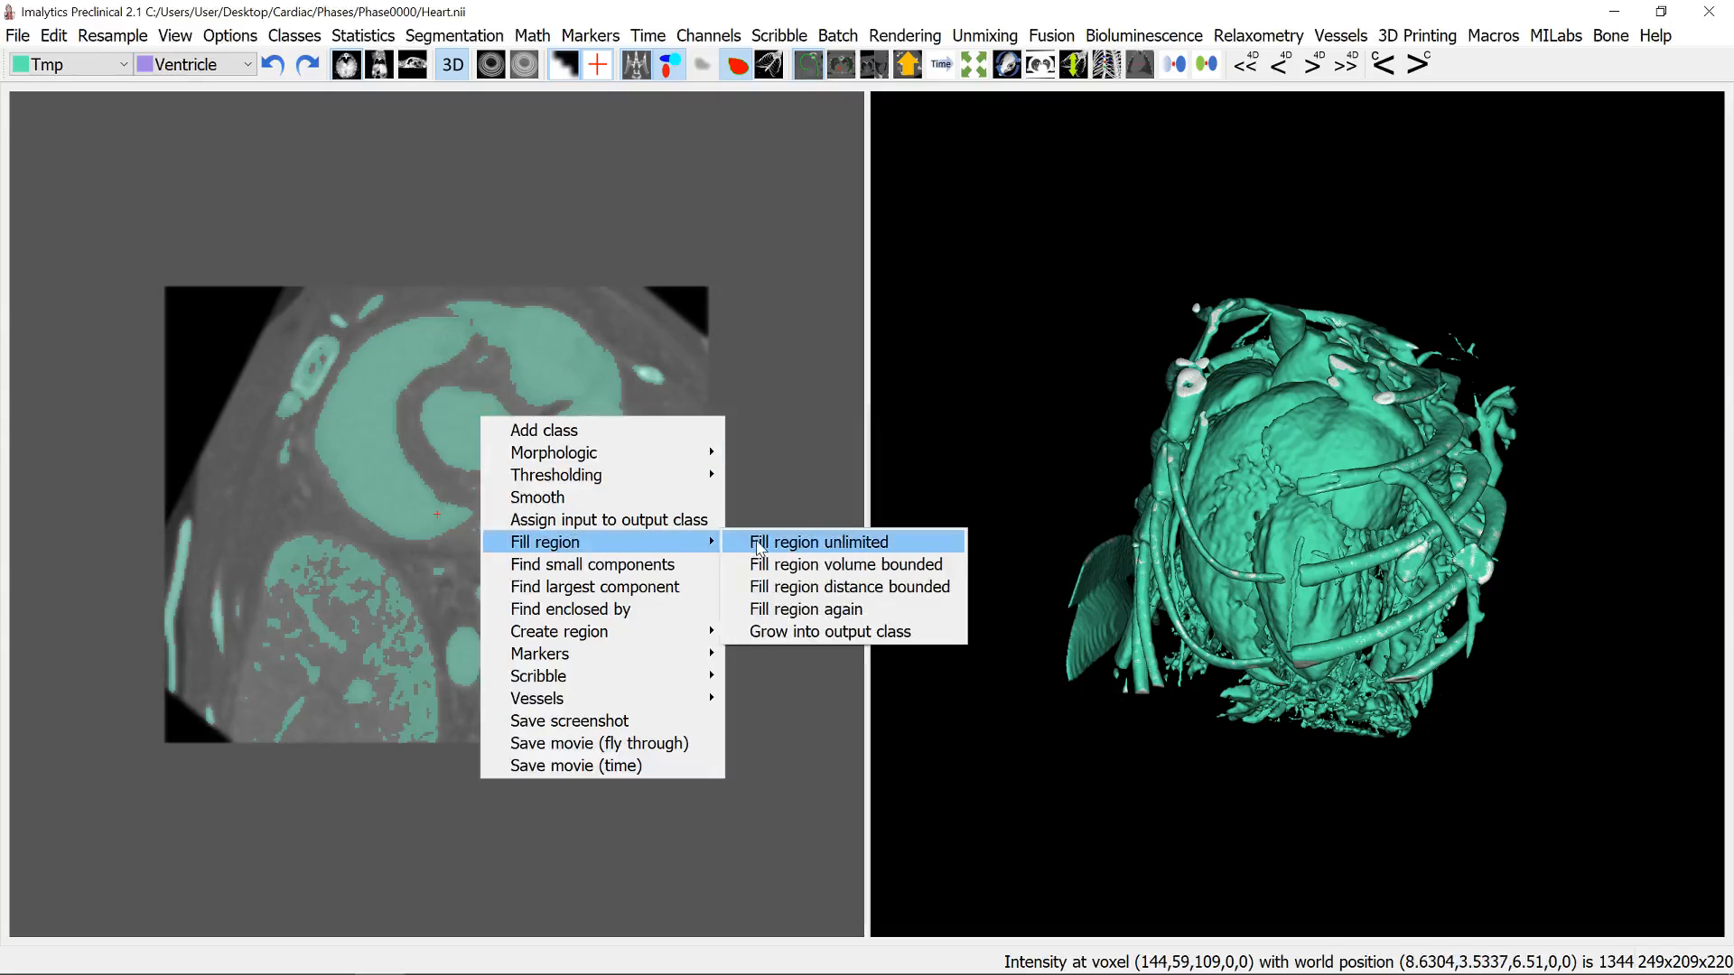
pyautogui.click(759, 543)
pyautogui.moveTo(1250, 542)
pyautogui.mouseDown()
pyautogui.moveTo(1038, 538)
pyautogui.moveTo(1252, 540)
pyautogui.mouseUp()
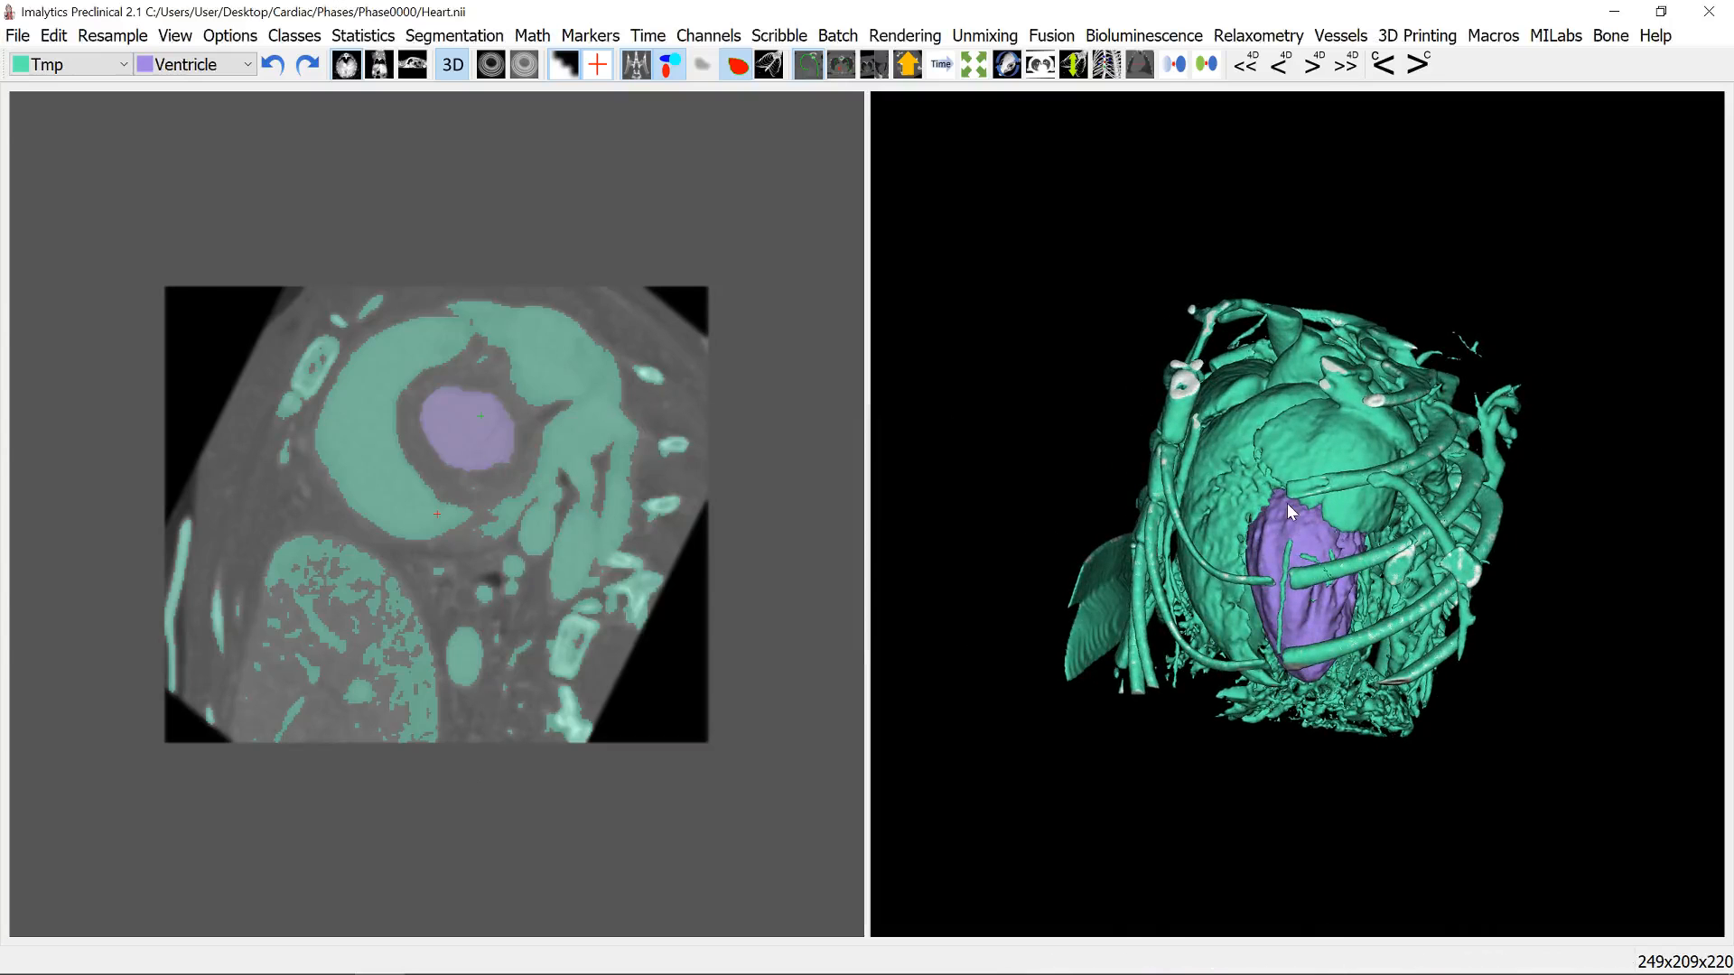
# Step: Remove the Tmp class from the segmentation
pyautogui.click(295, 35)
pyautogui.click(313, 86)
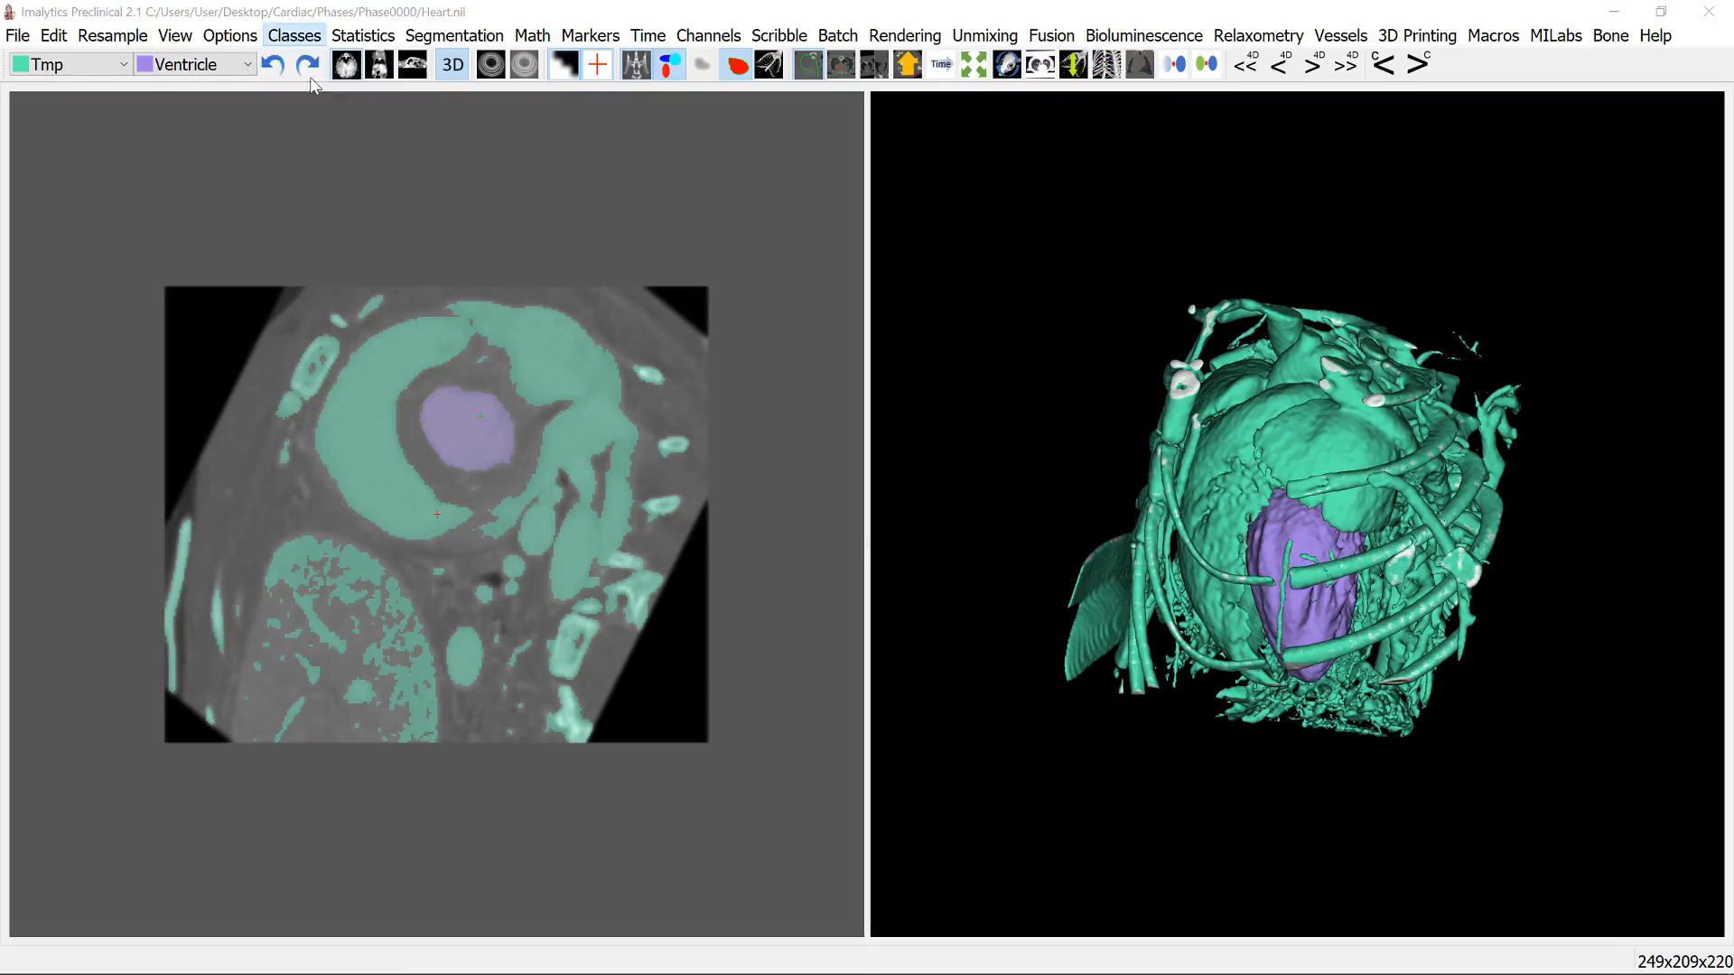
pyautogui.click(831, 520)
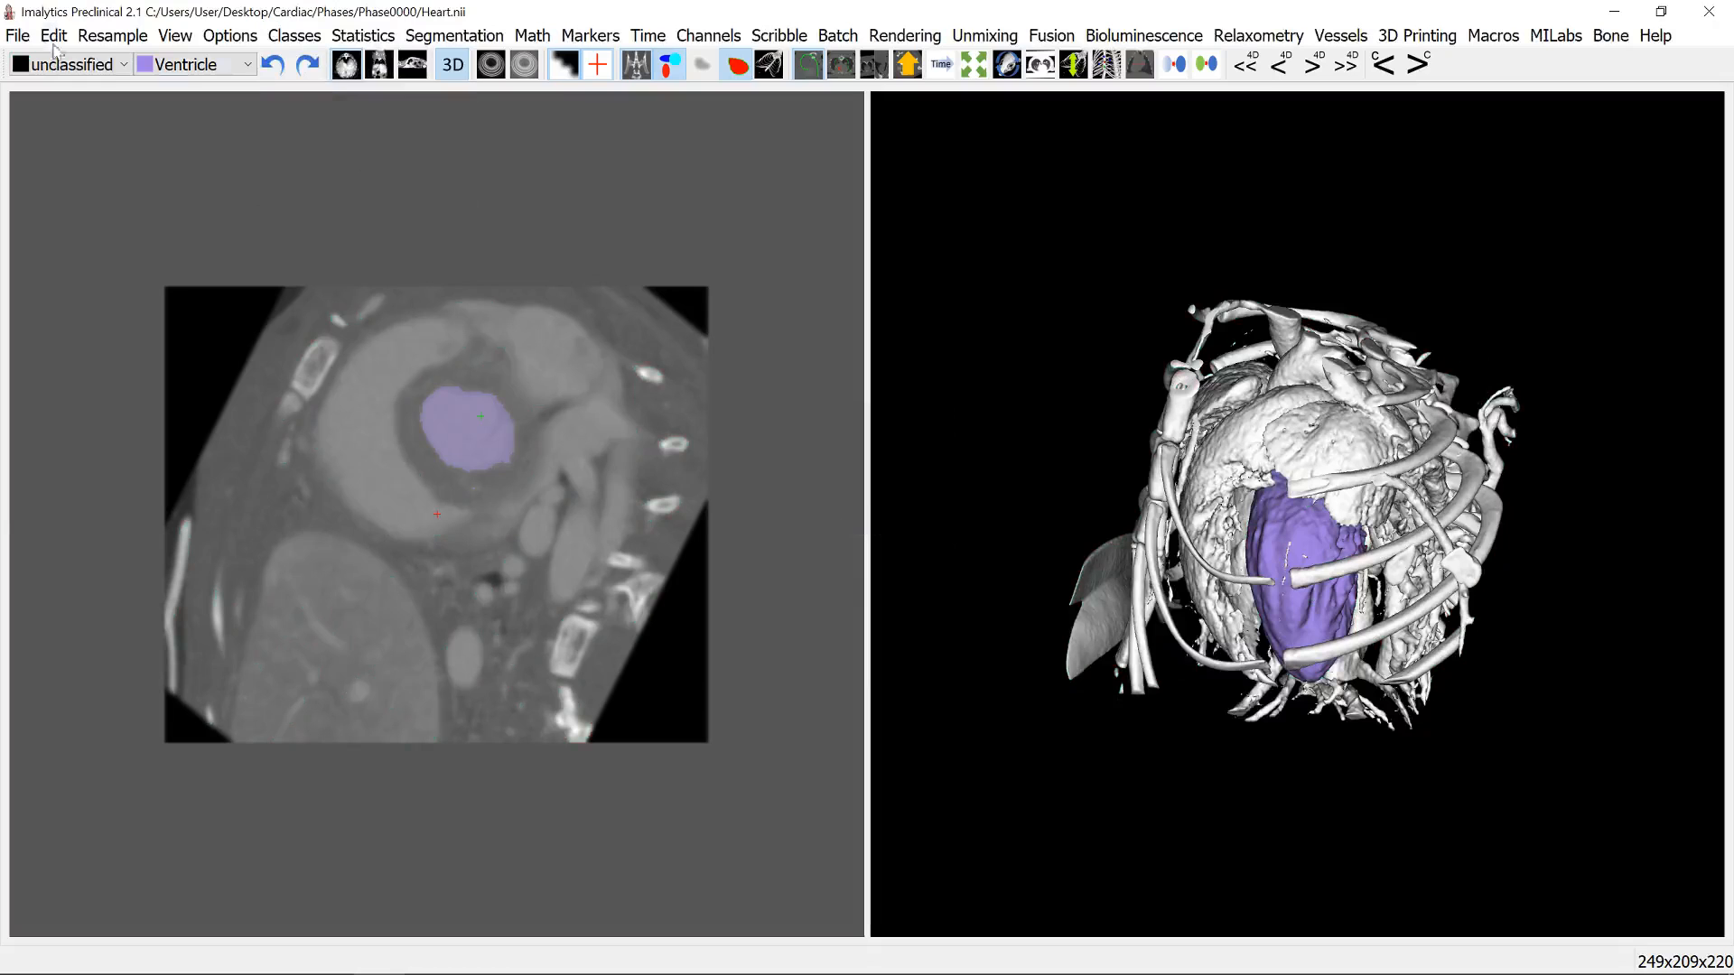
# Step: Save the segmentation as LV.seg in the Phase0000 folder, replacing the existing file
pyautogui.click(17, 35)
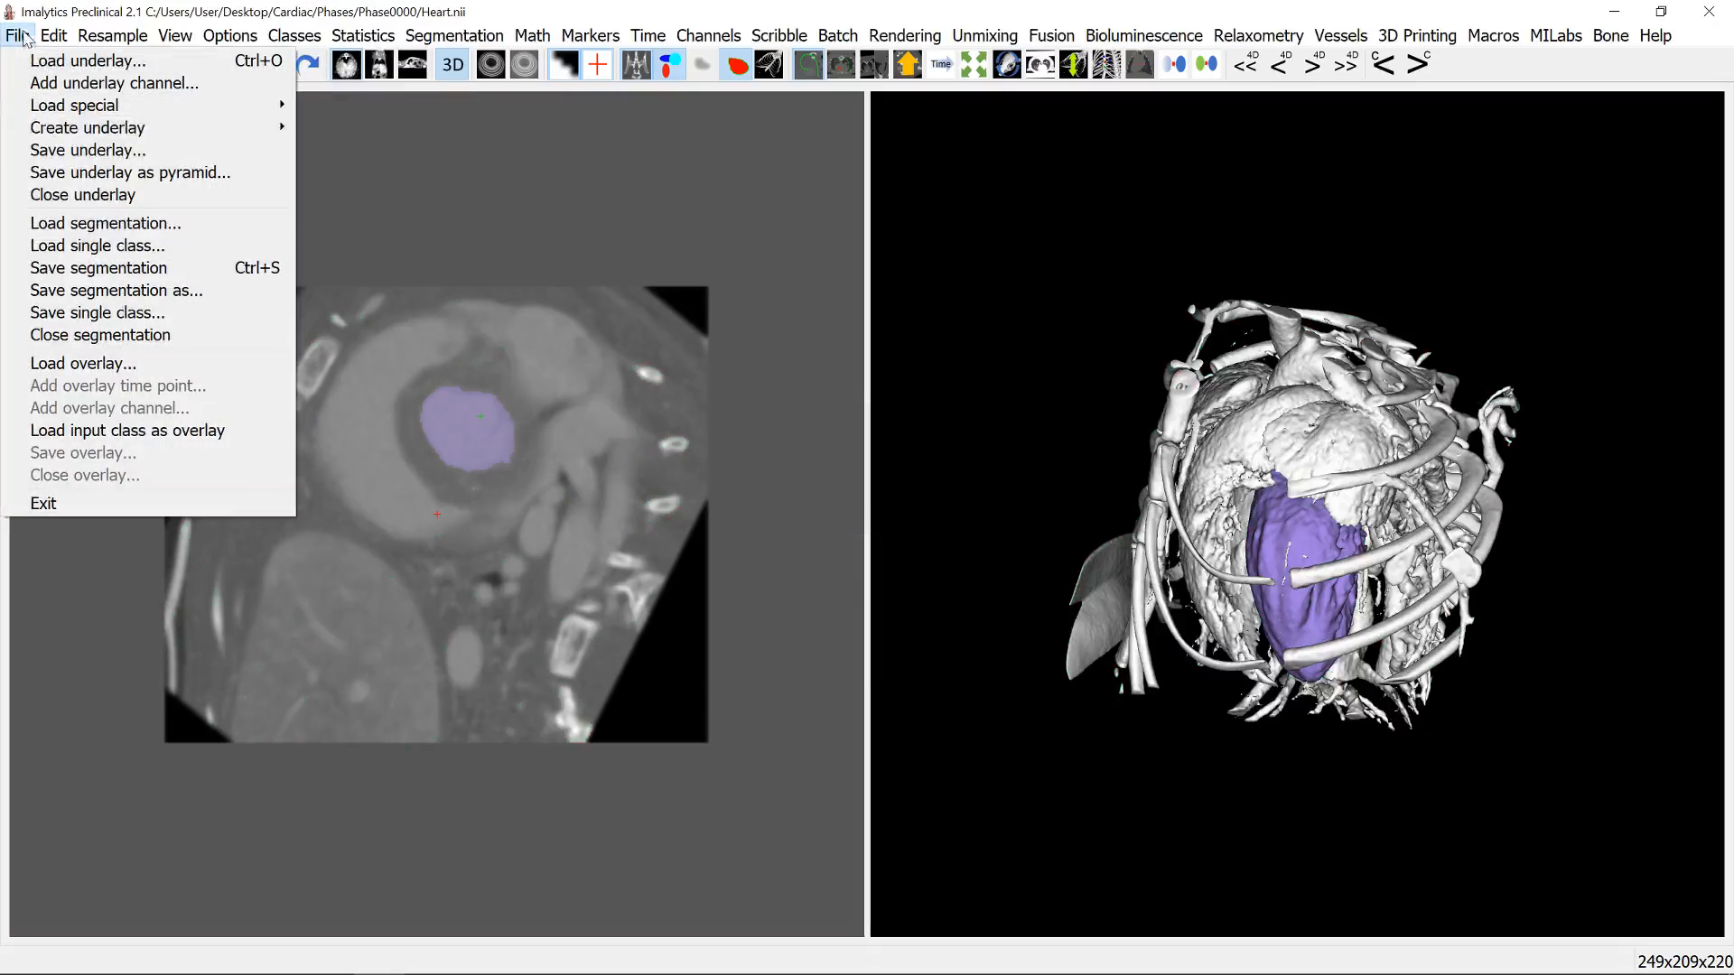
pyautogui.click(132, 267)
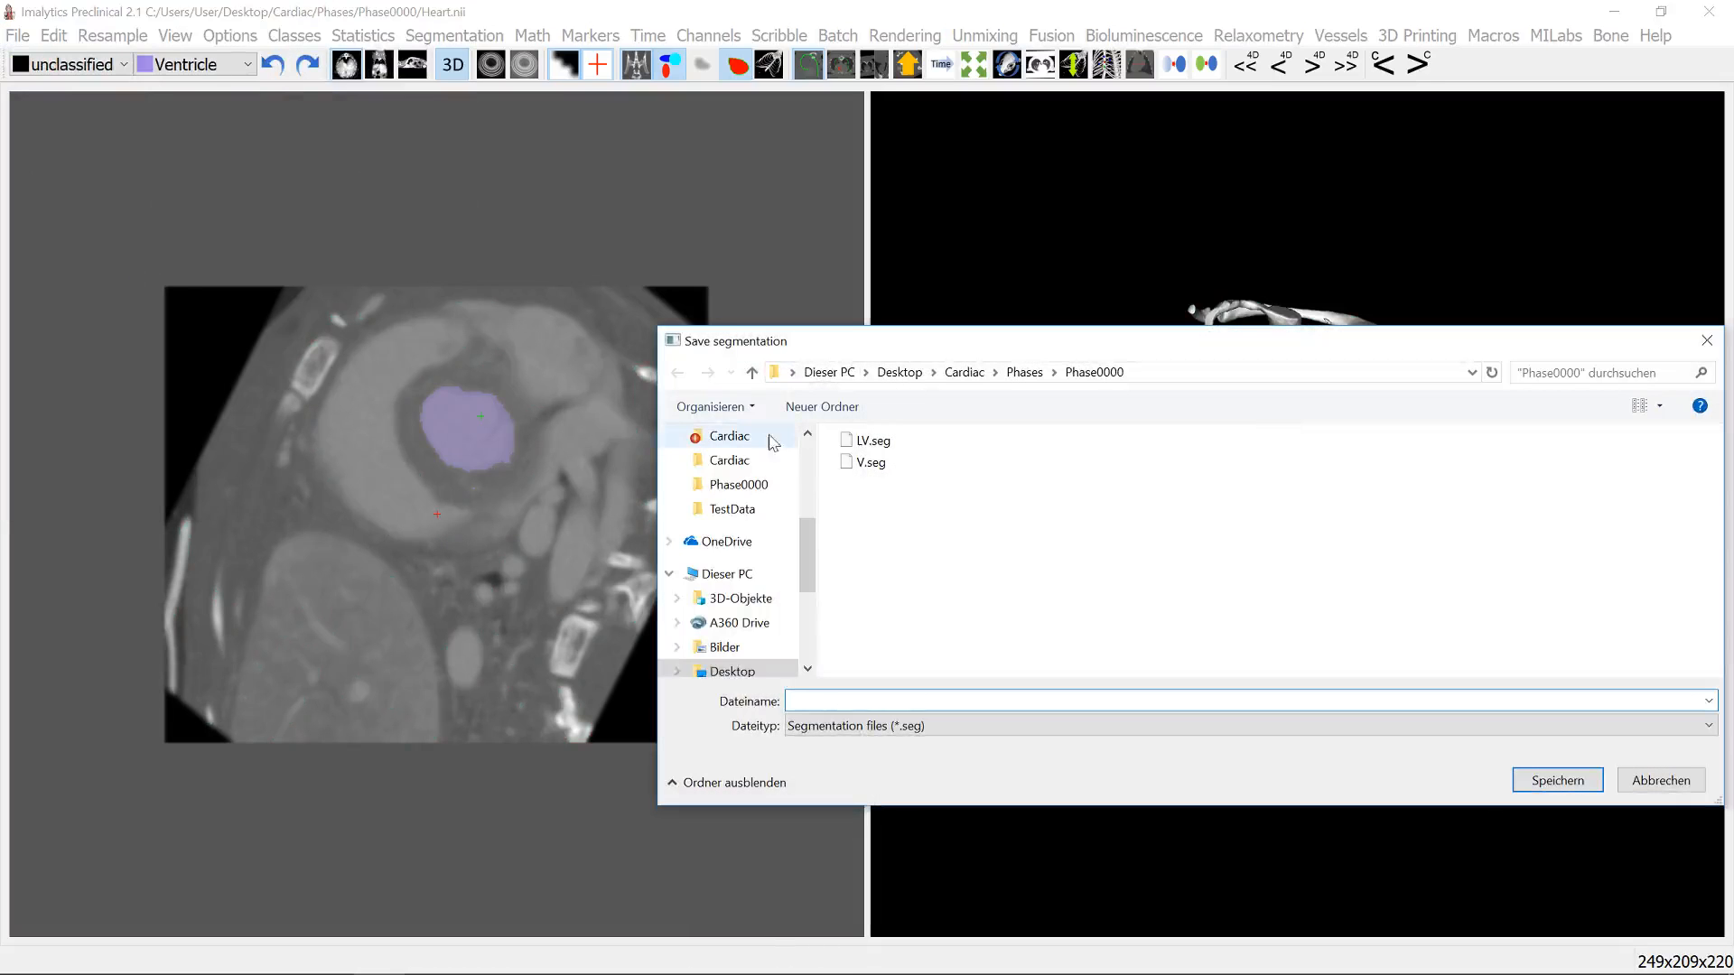
pyautogui.doubleClick(884, 448)
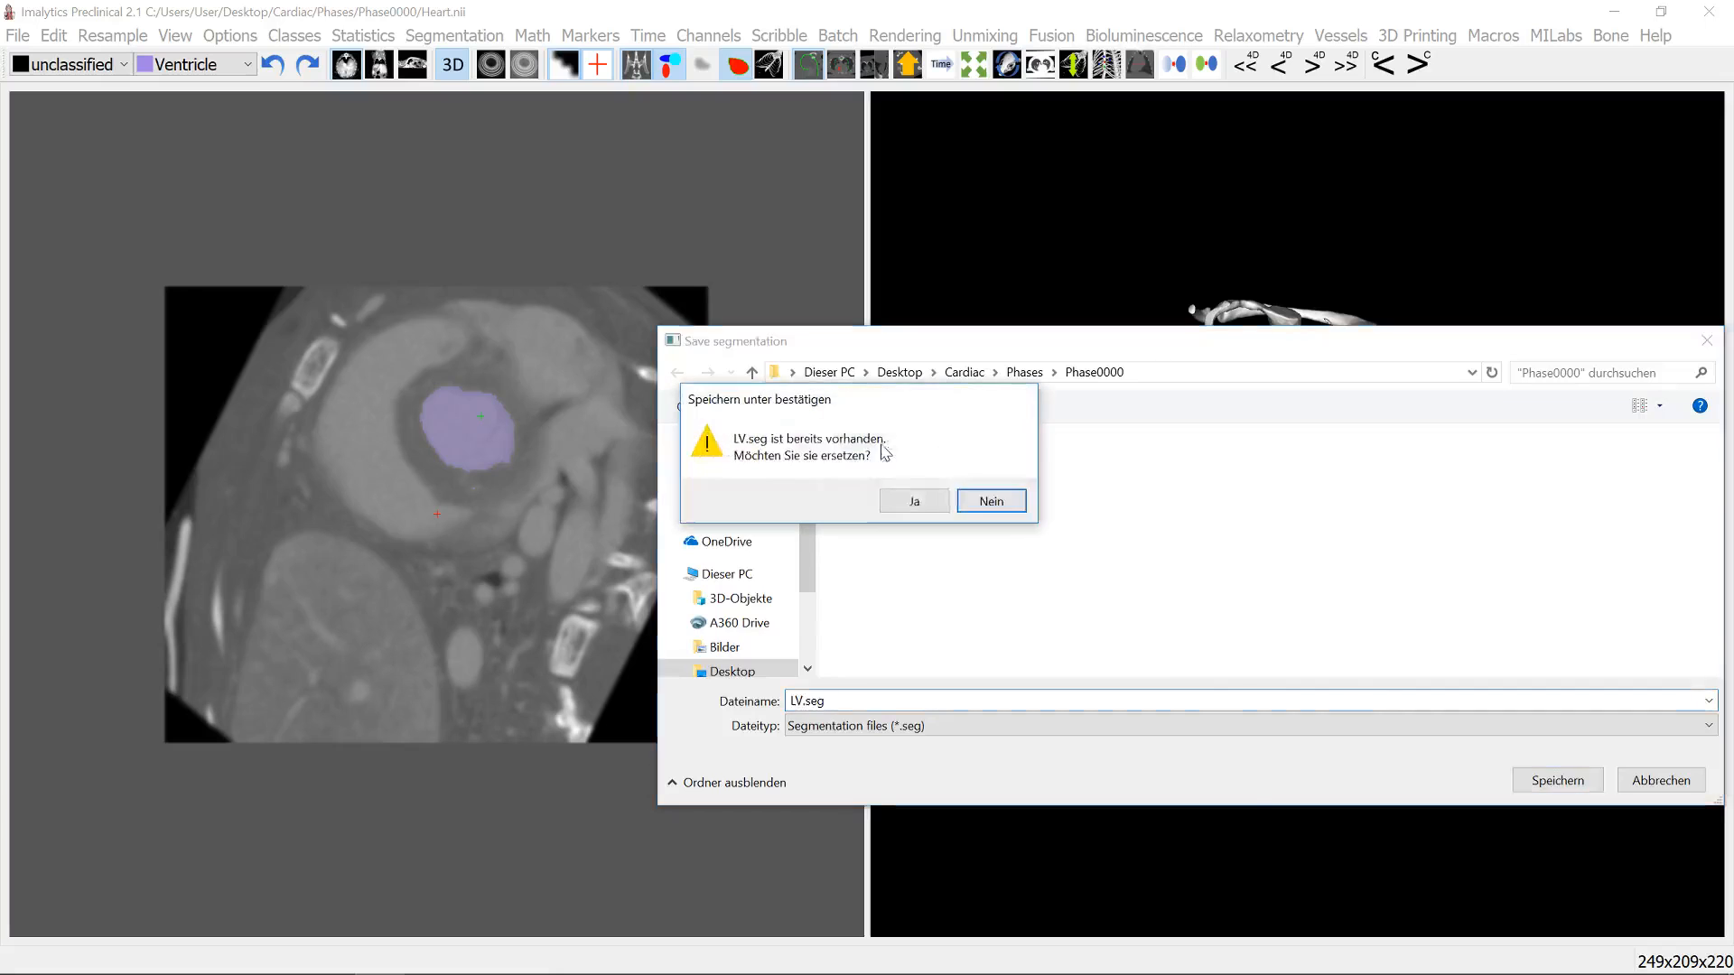
pyautogui.click(913, 501)
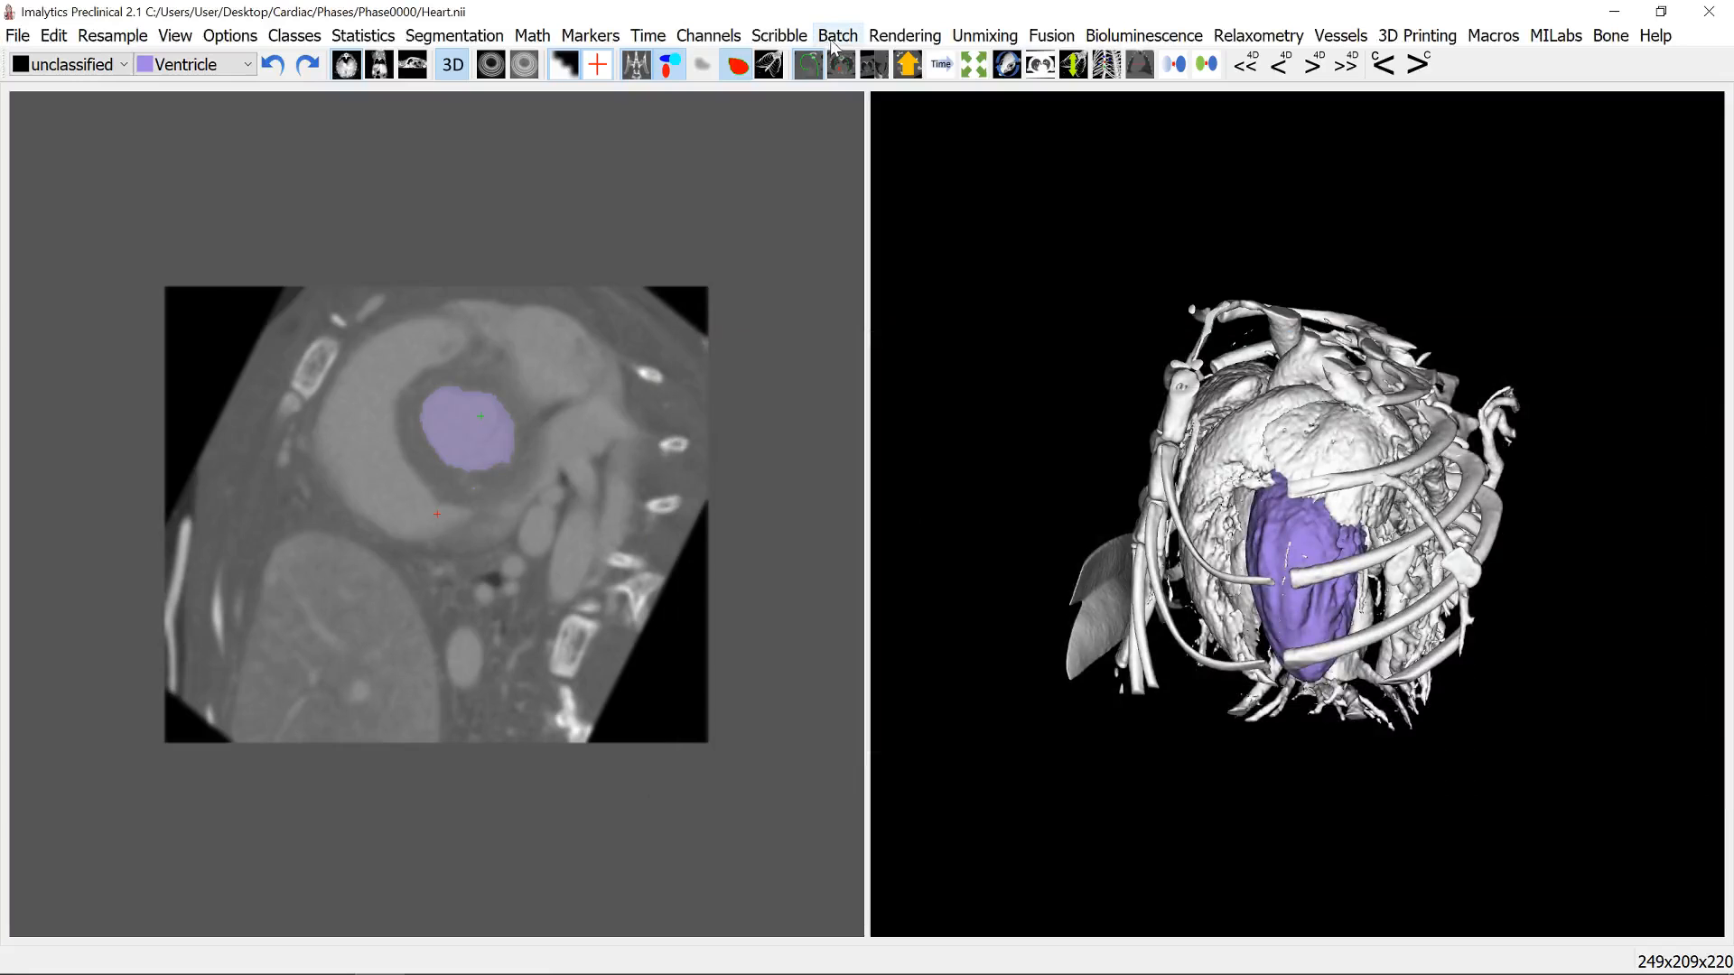
# Step: Set the batch settings from the current Heart.nii underlay and LV.seg segmentation for the phases in the Phases folder
pyautogui.click(833, 43)
pyautogui.click(853, 60)
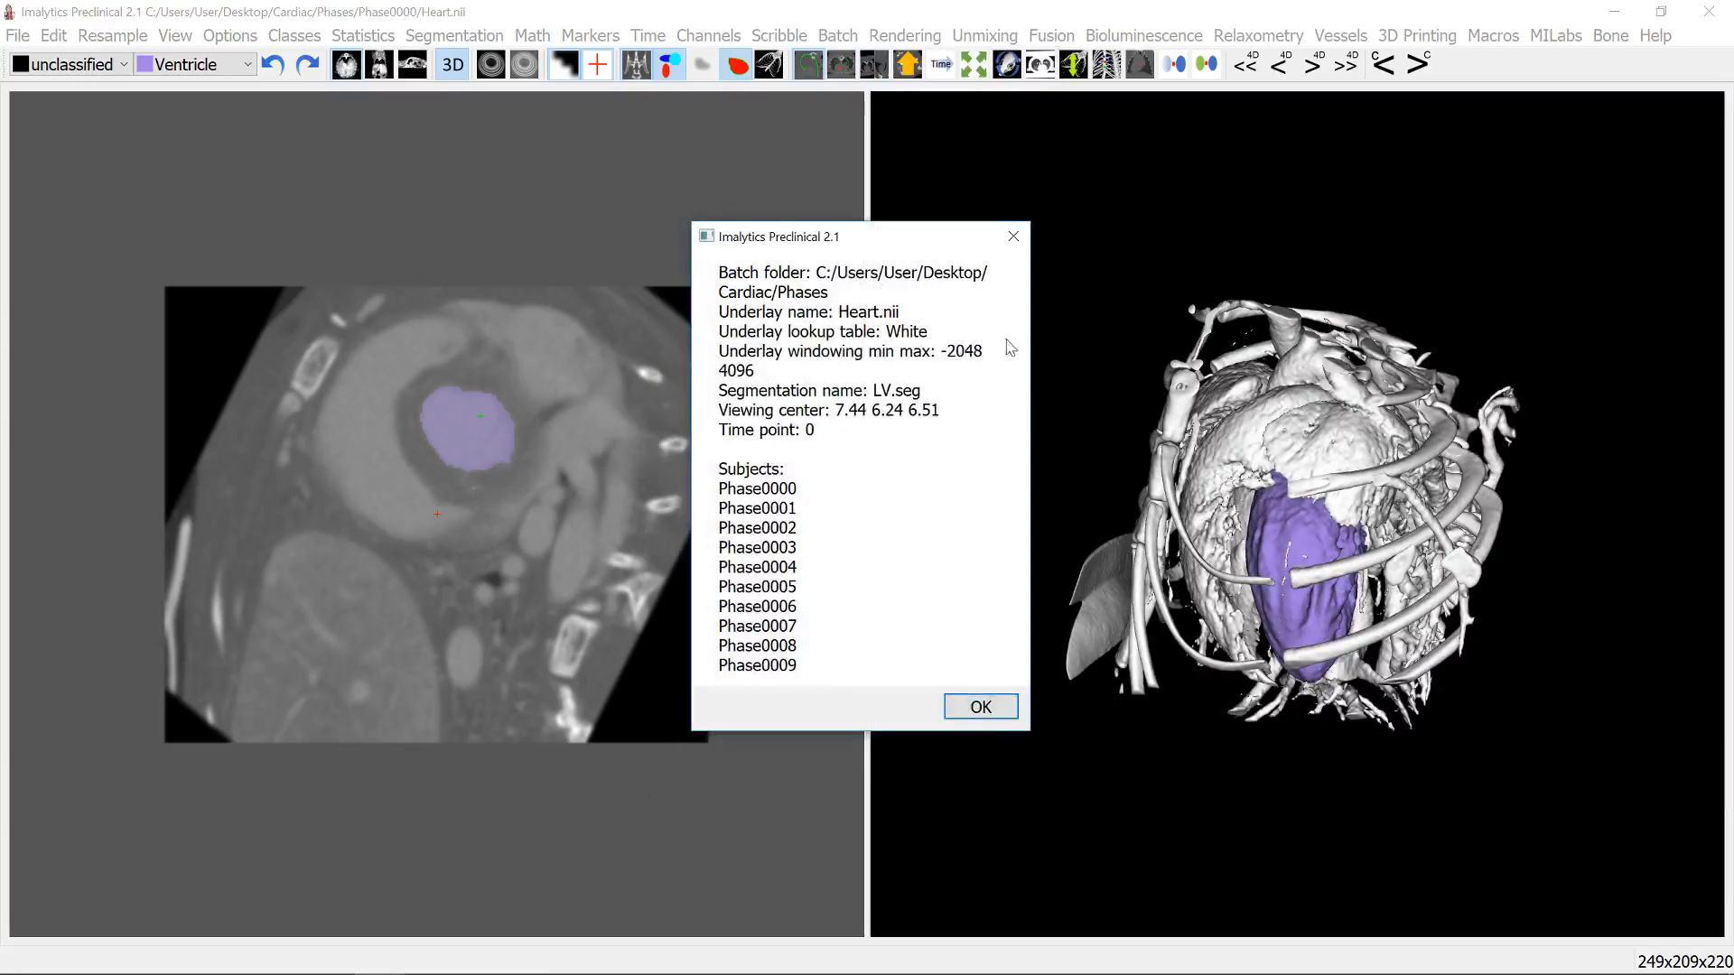
pyautogui.click(1002, 709)
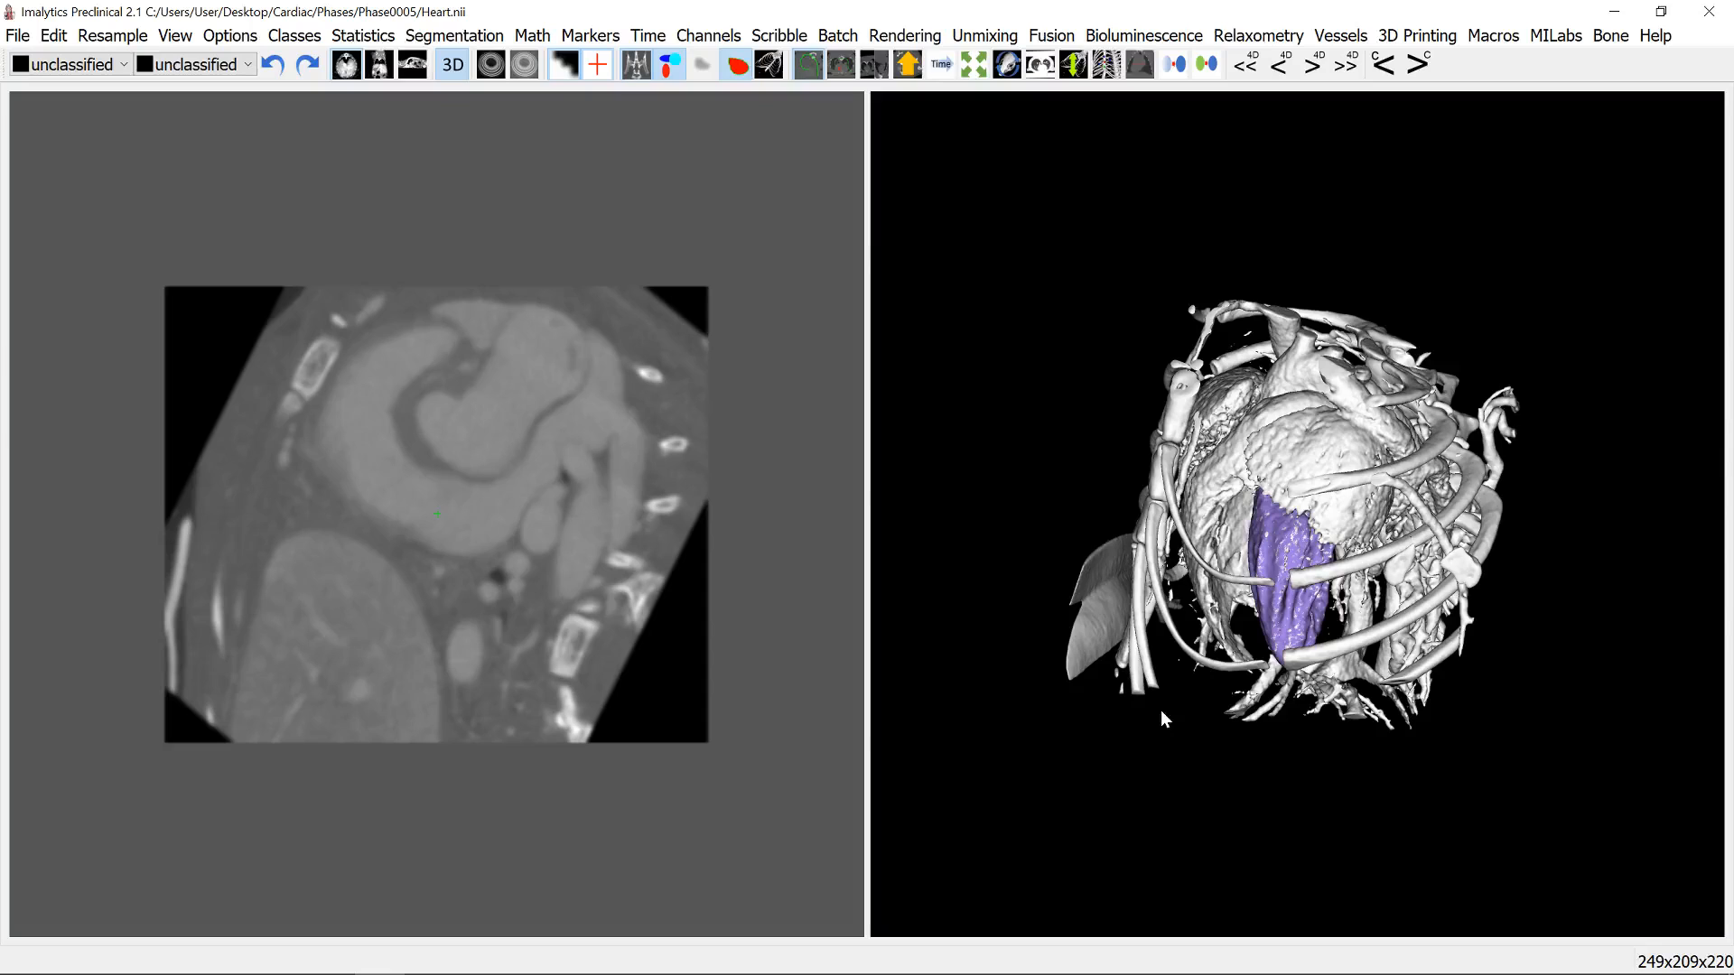
# Step: Compute the batch underlay statistics and save them to the LV csv file in the Phases folder, replacing the existing file
pyautogui.click(831, 38)
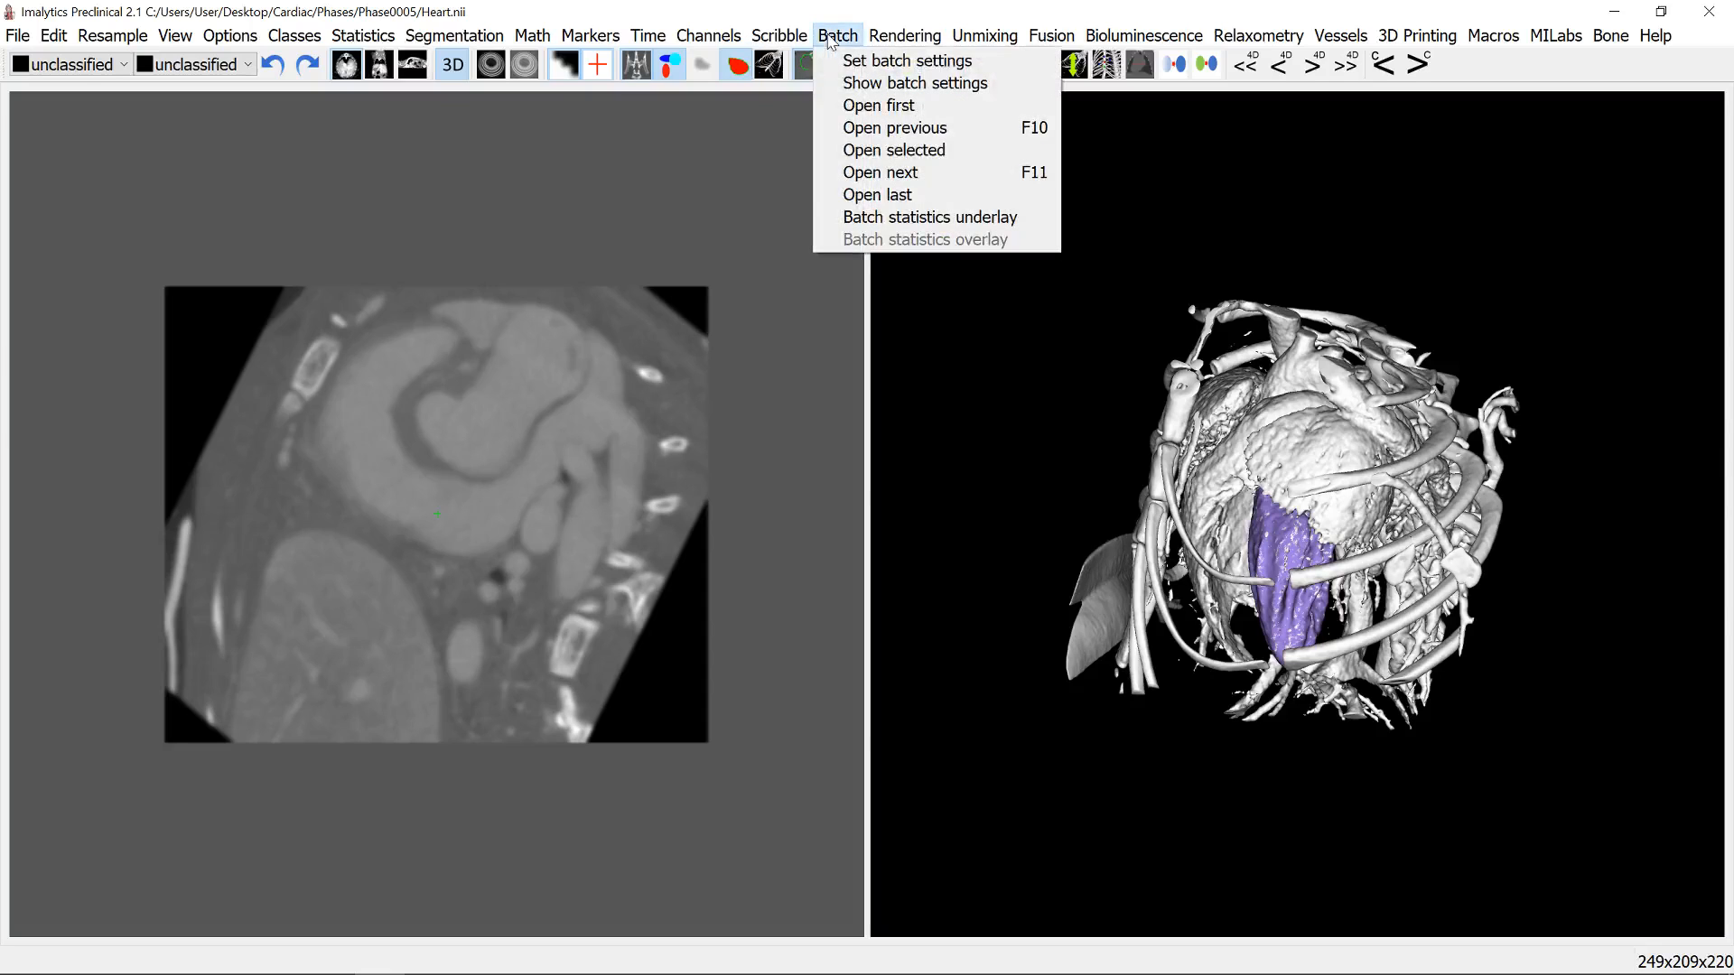
pyautogui.click(909, 219)
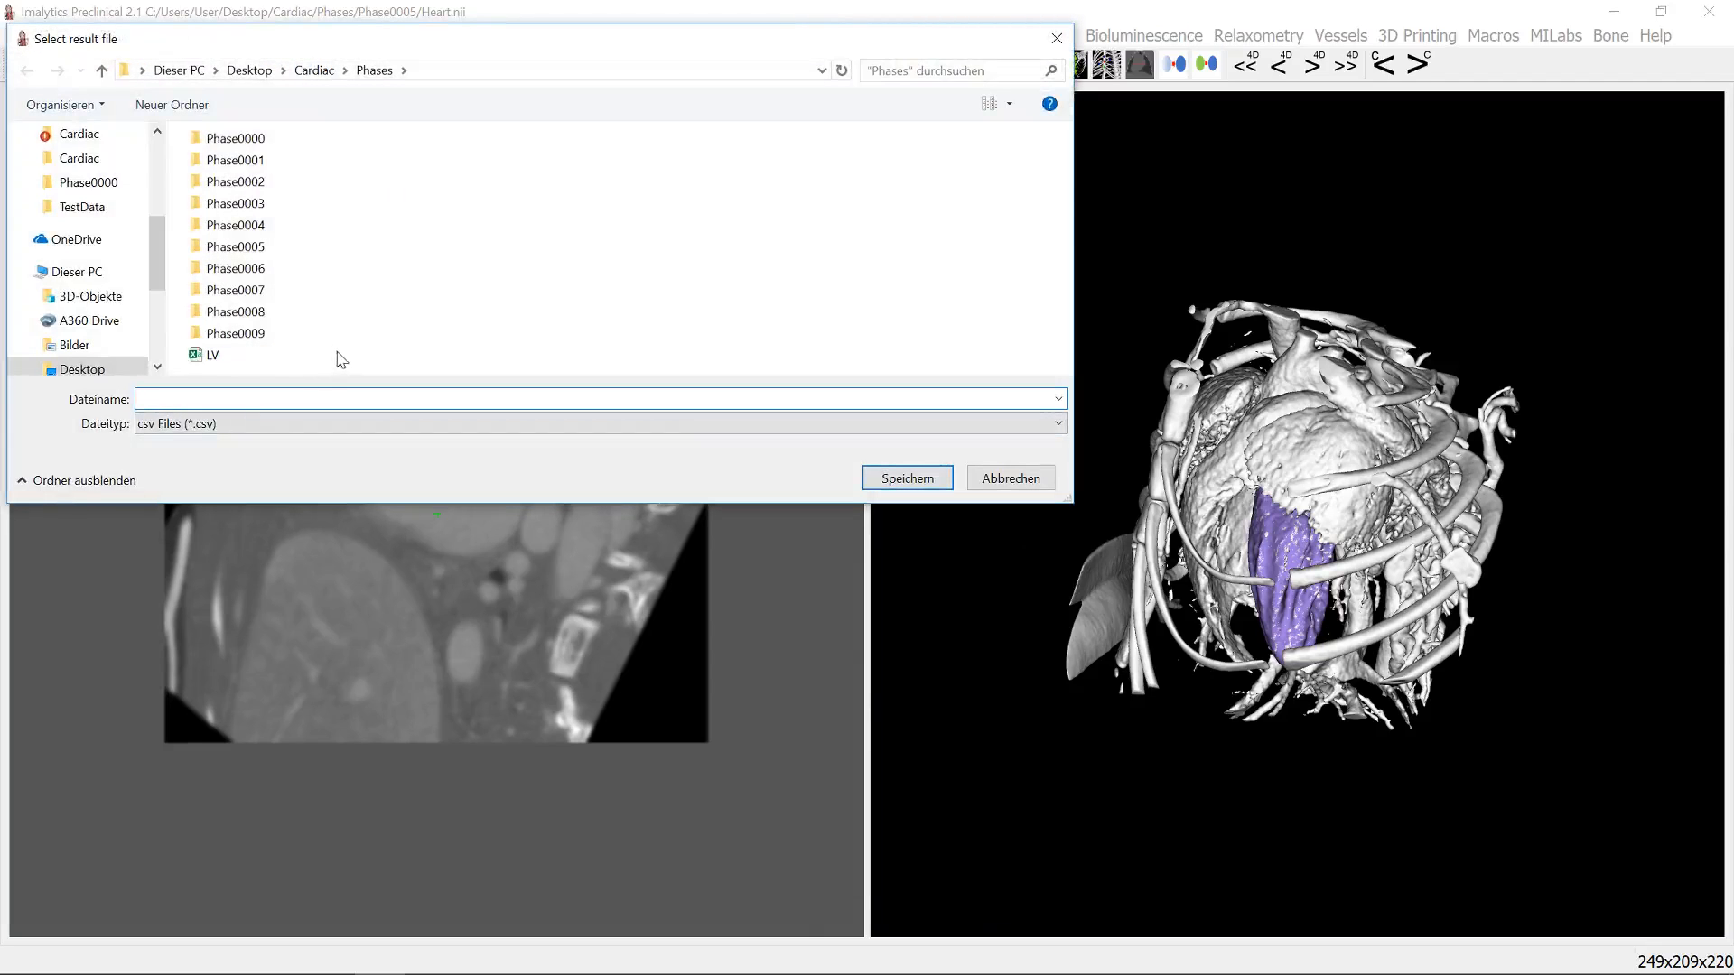
pyautogui.doubleClick(215, 355)
pyautogui.click(925, 500)
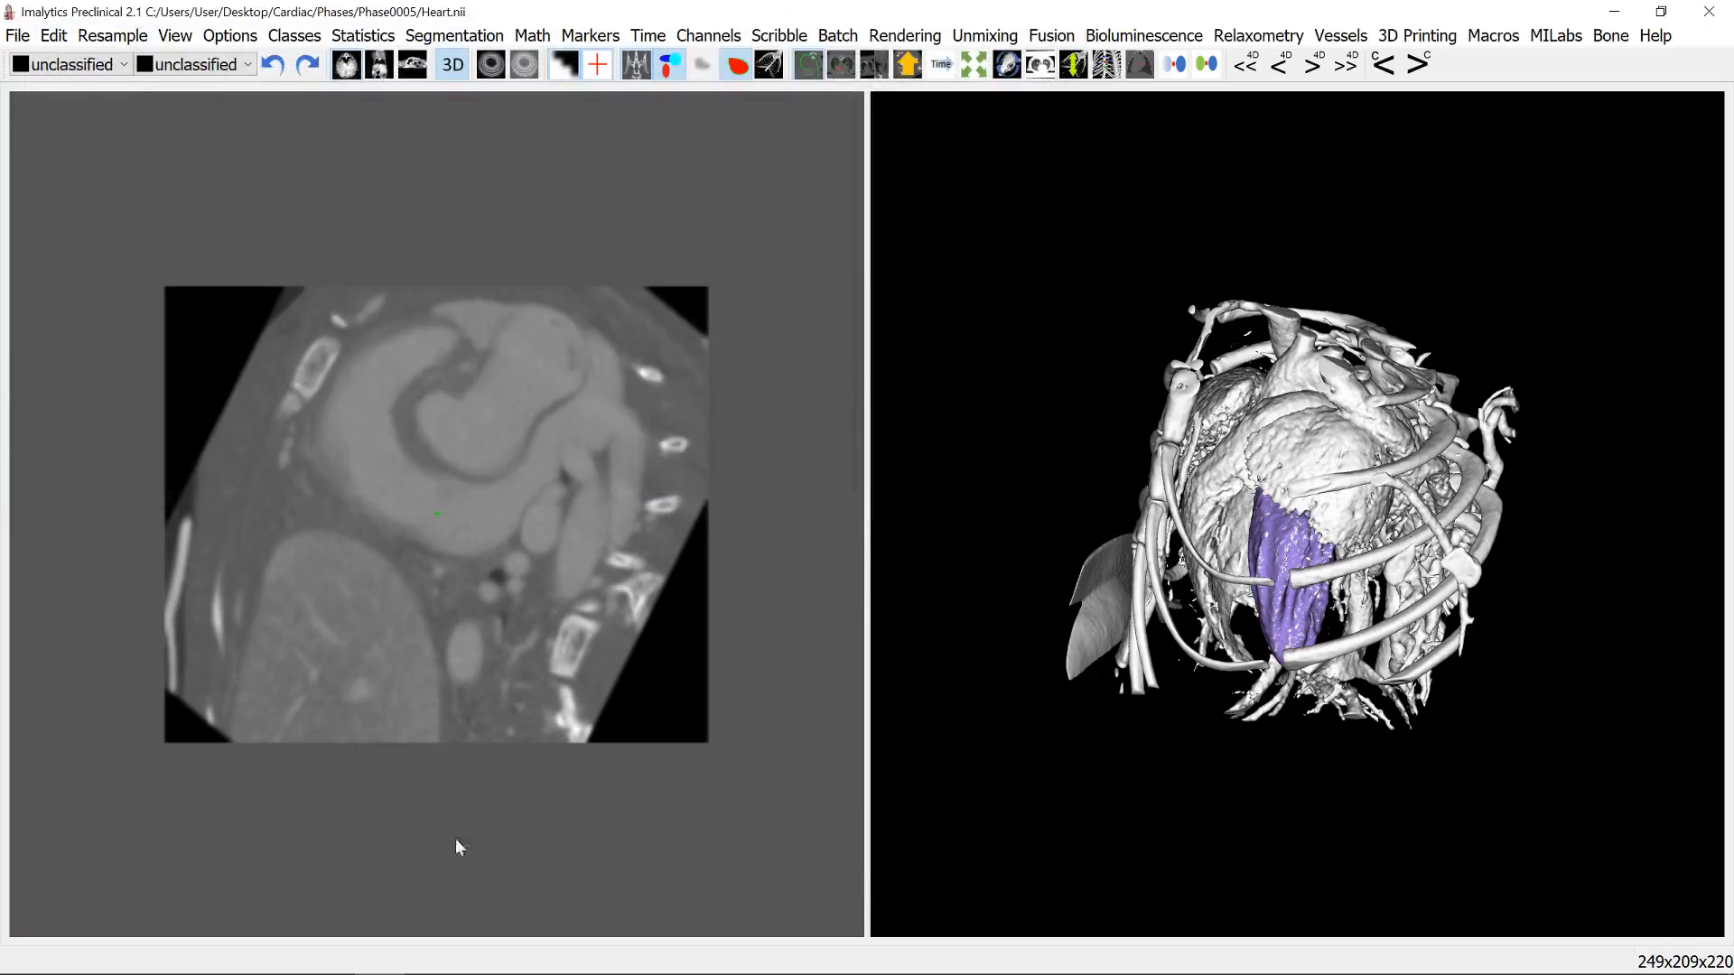
# Step: Check which folder holds the batch statistics result file, closing the file selection without saving
pyautogui.hotkey('alt', 'Tab')
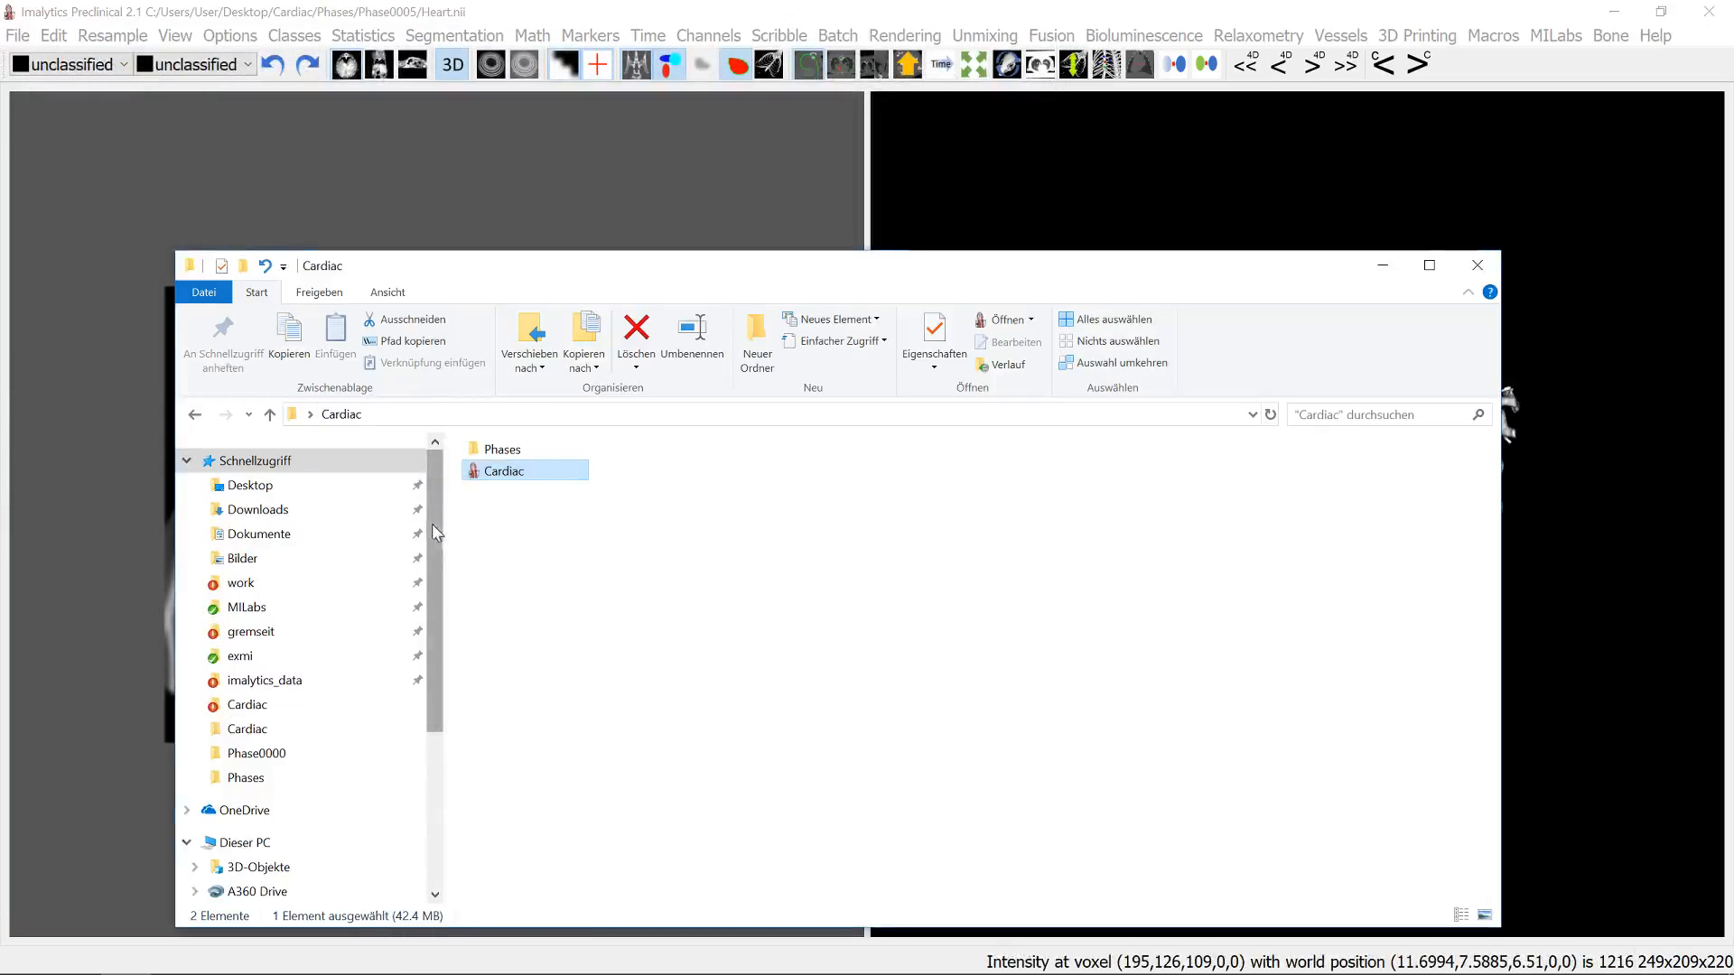
pyautogui.click(585, 554)
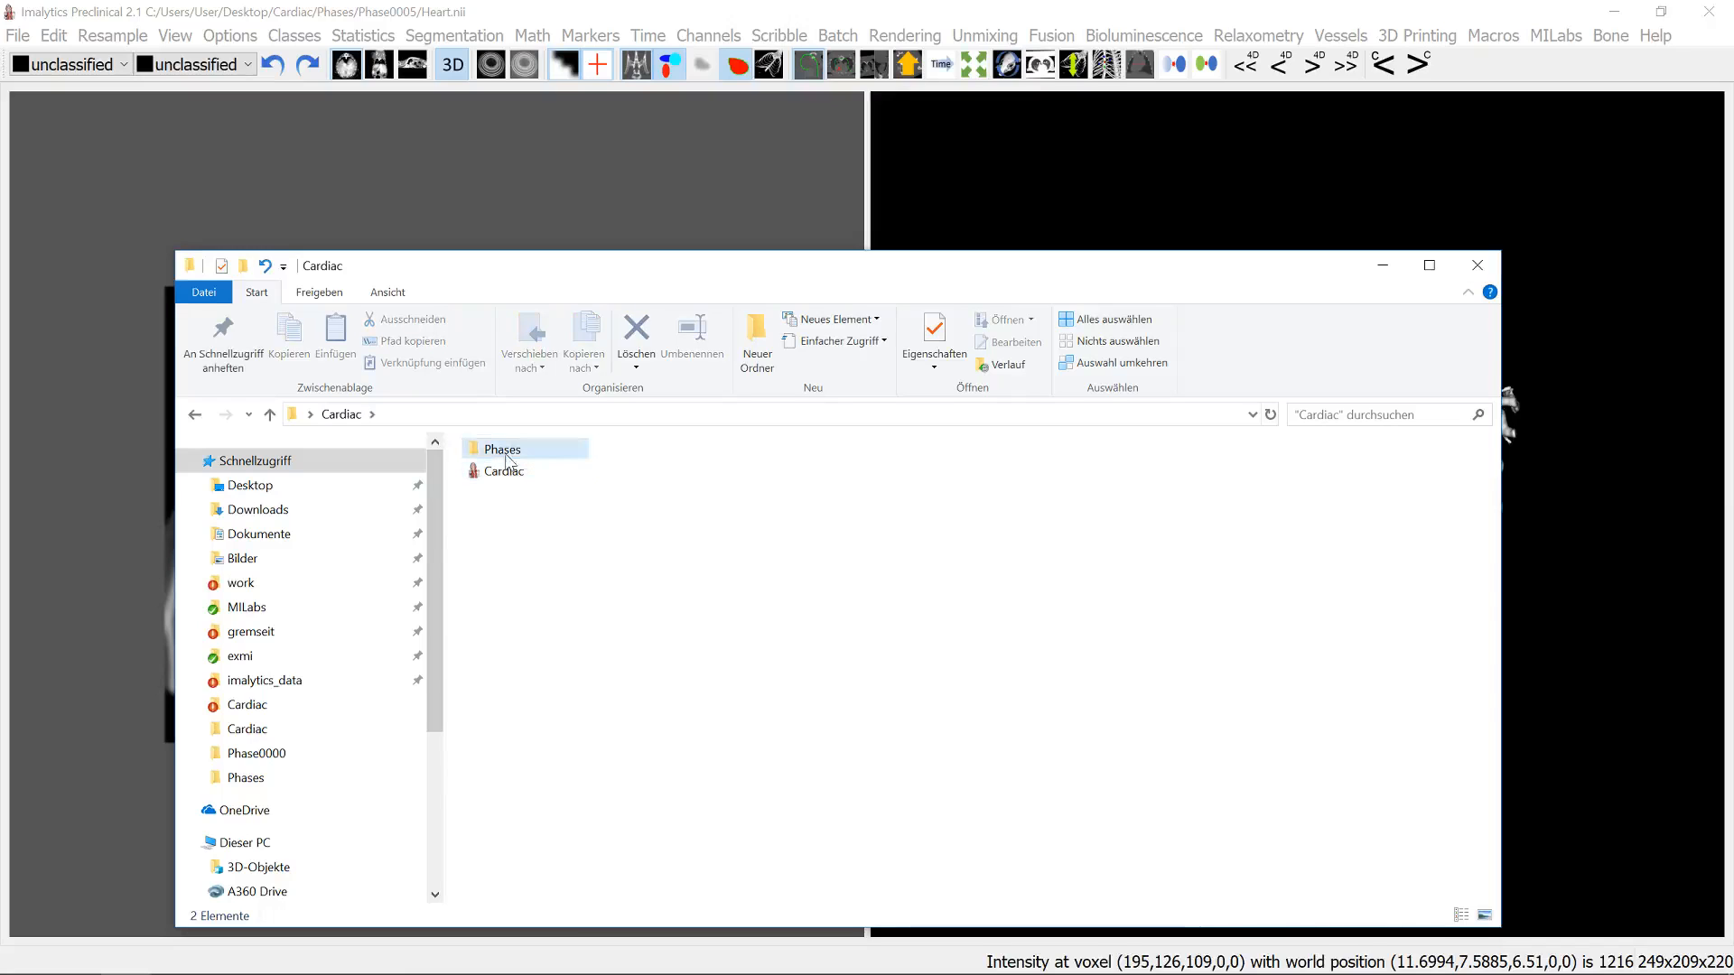
pyautogui.click(344, 176)
pyautogui.click(849, 38)
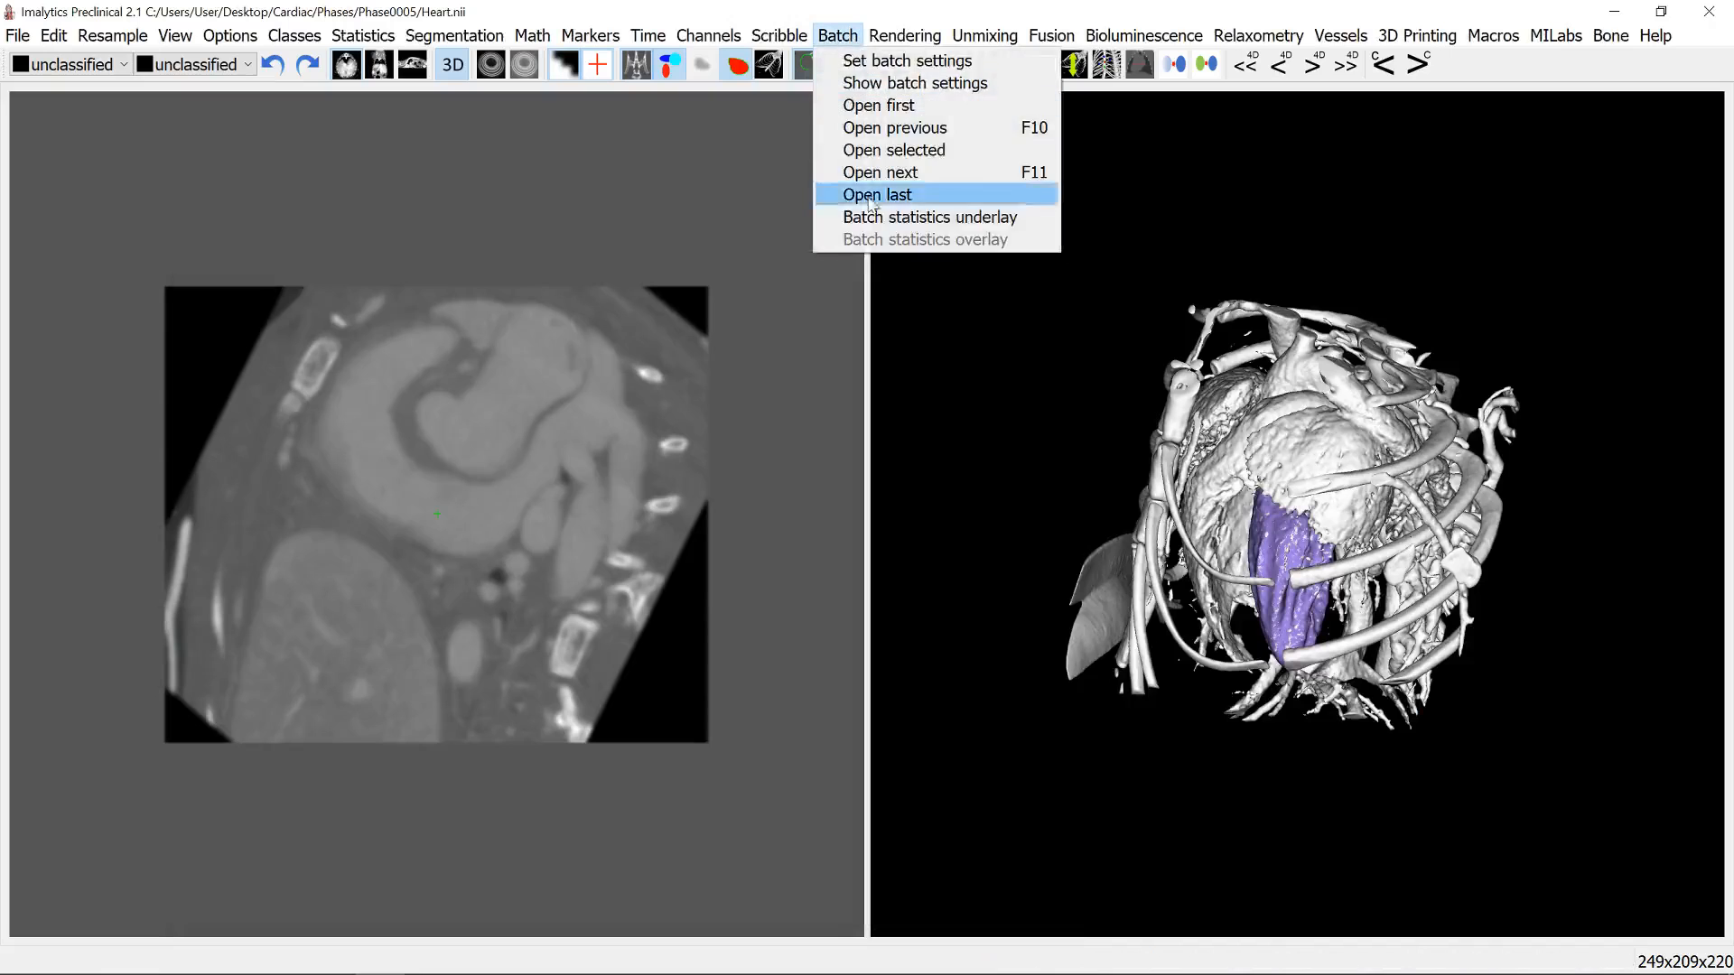
pyautogui.click(871, 216)
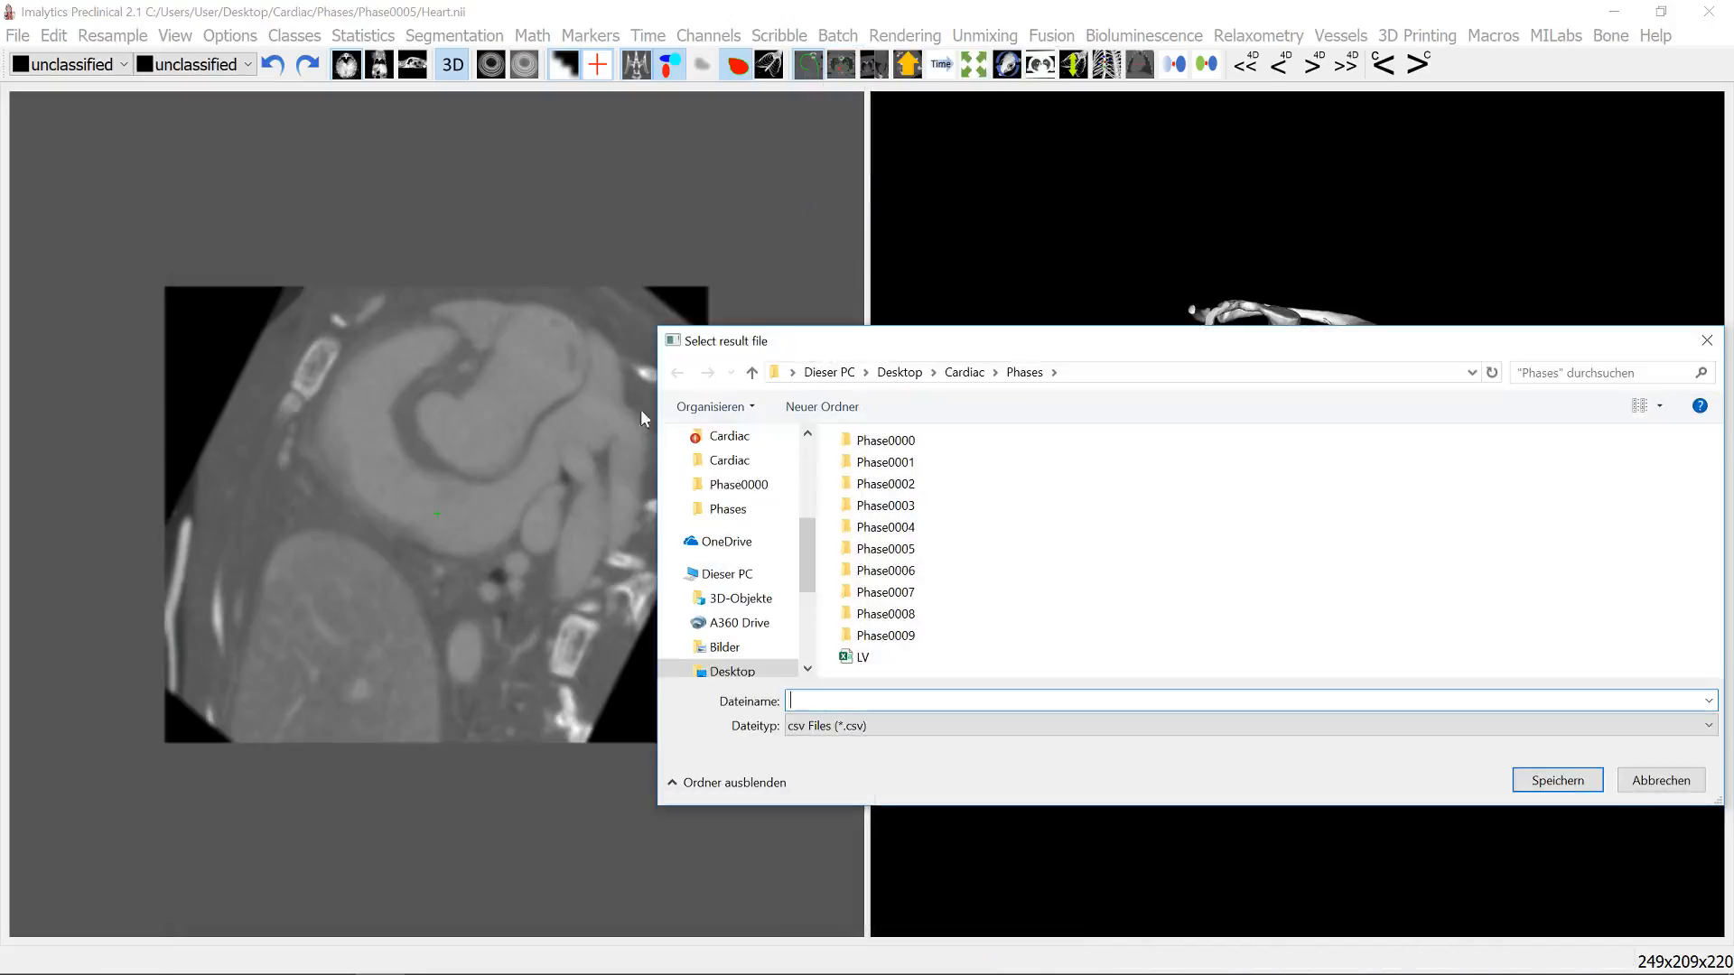
pyautogui.press('Escape')
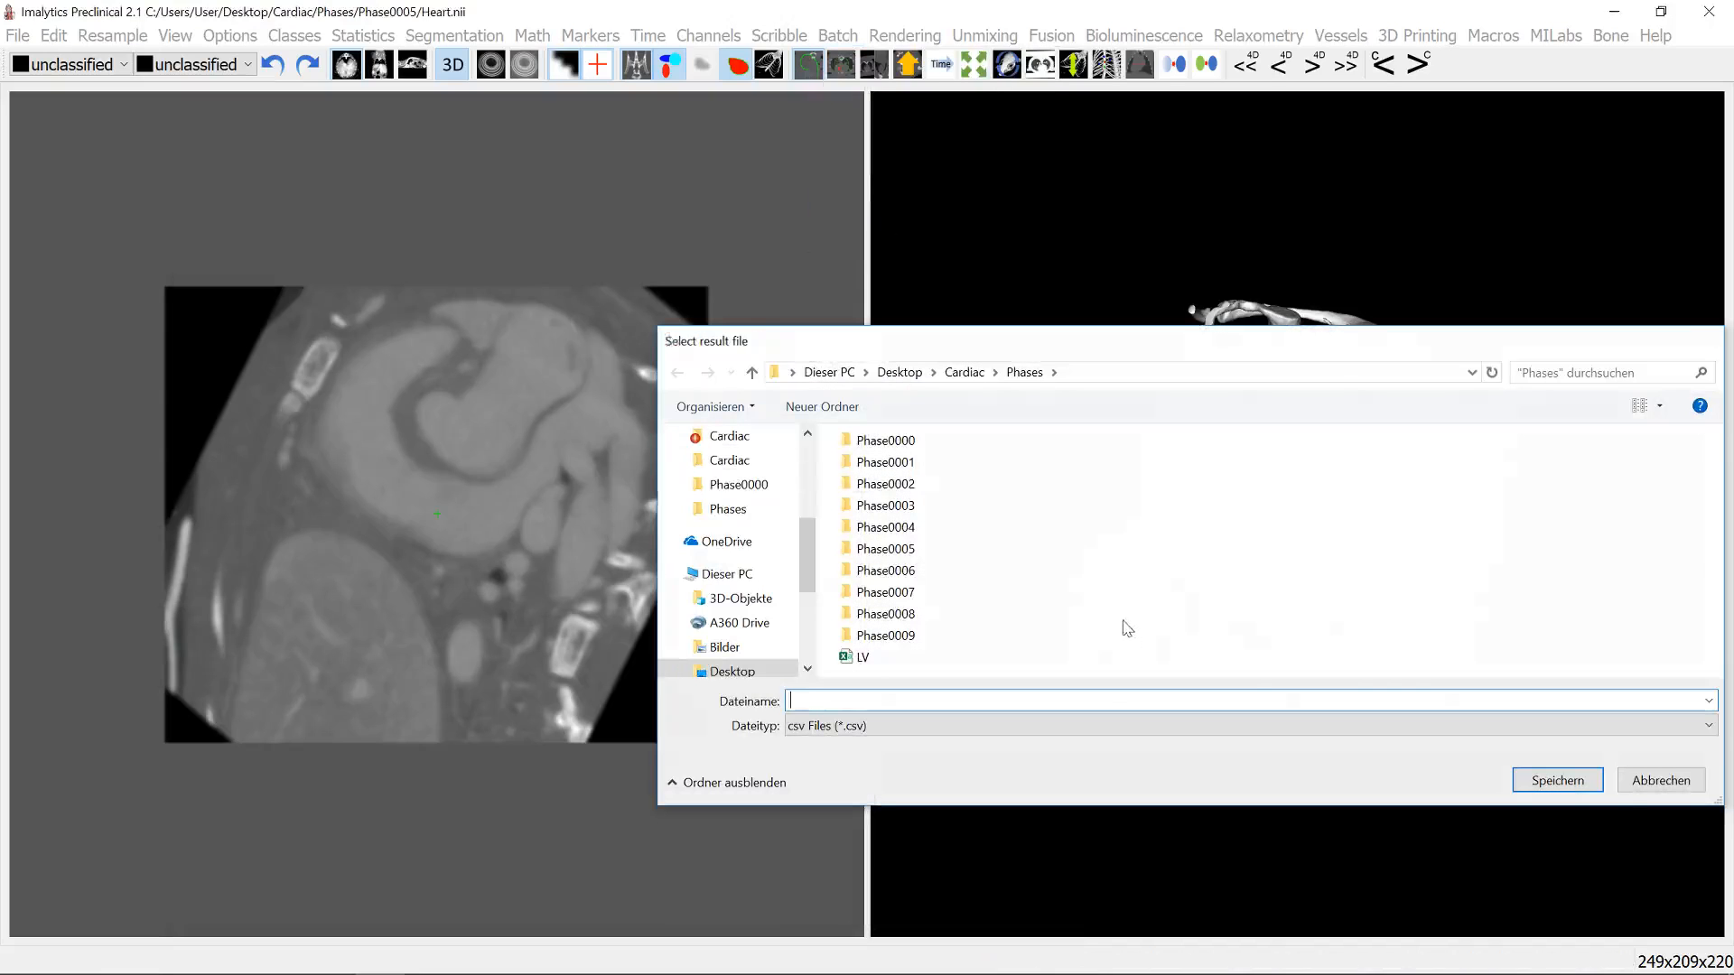
# Step: Switch to File Explorer and open the LV results file from the Phases folder in Excel
pyautogui.hotkey('alt', 'Tab')
pyautogui.doubleClick(502, 450)
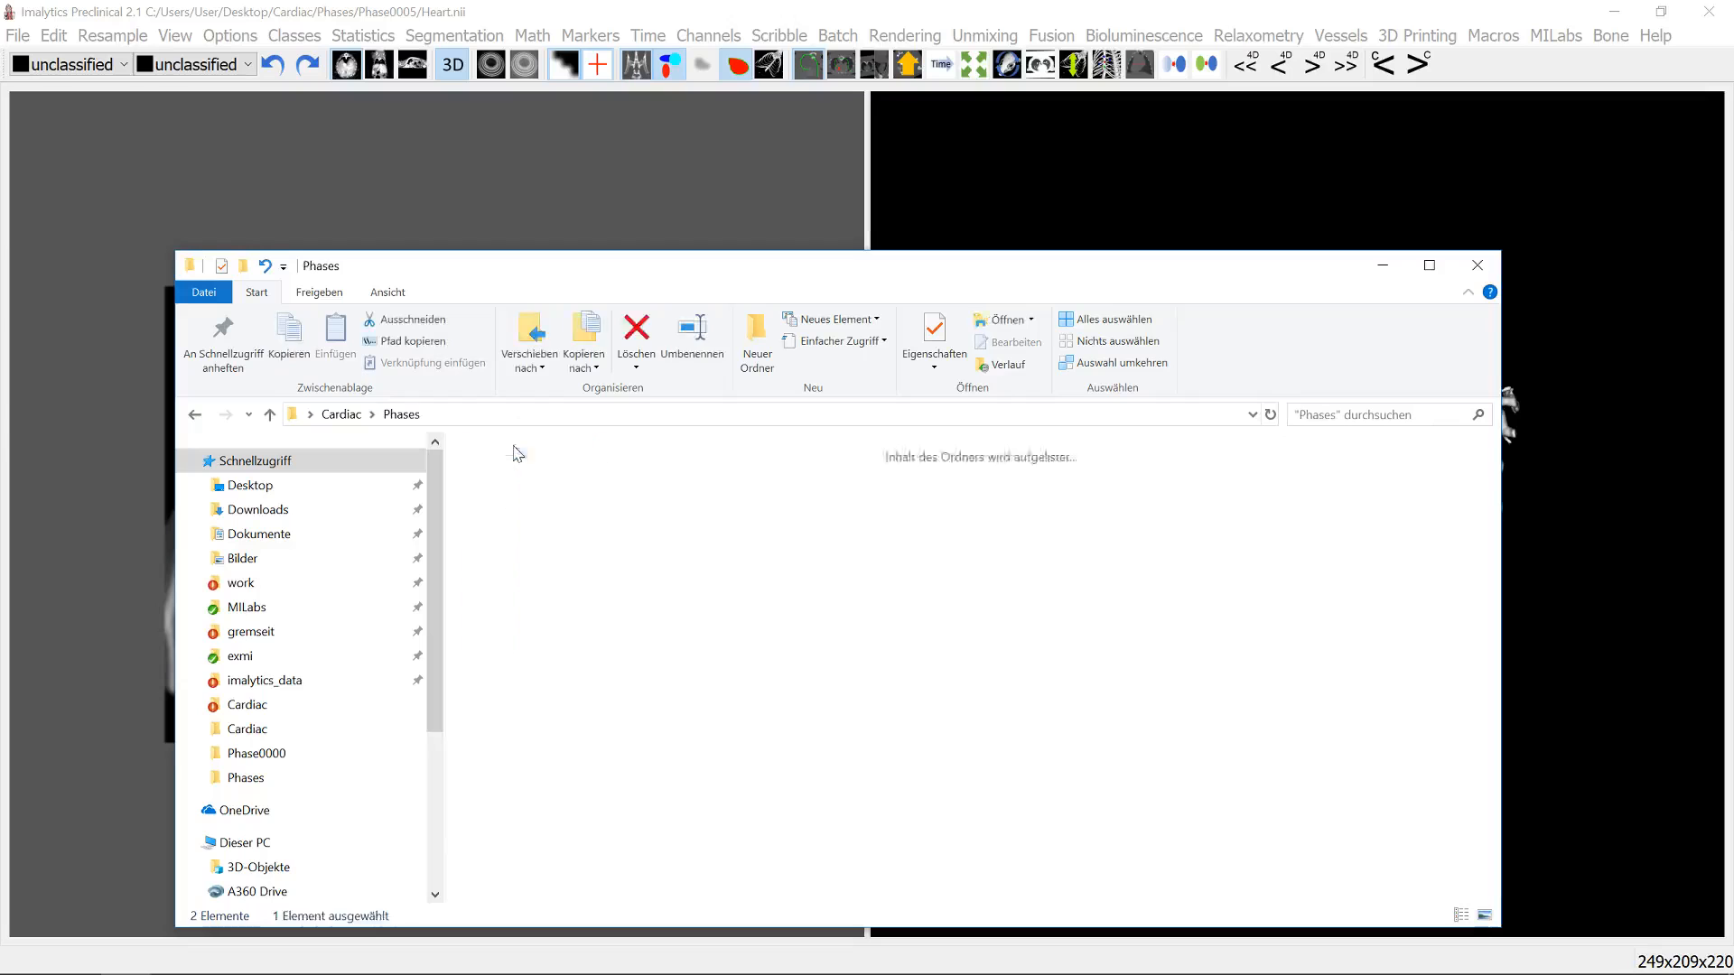
pyautogui.doubleClick(494, 666)
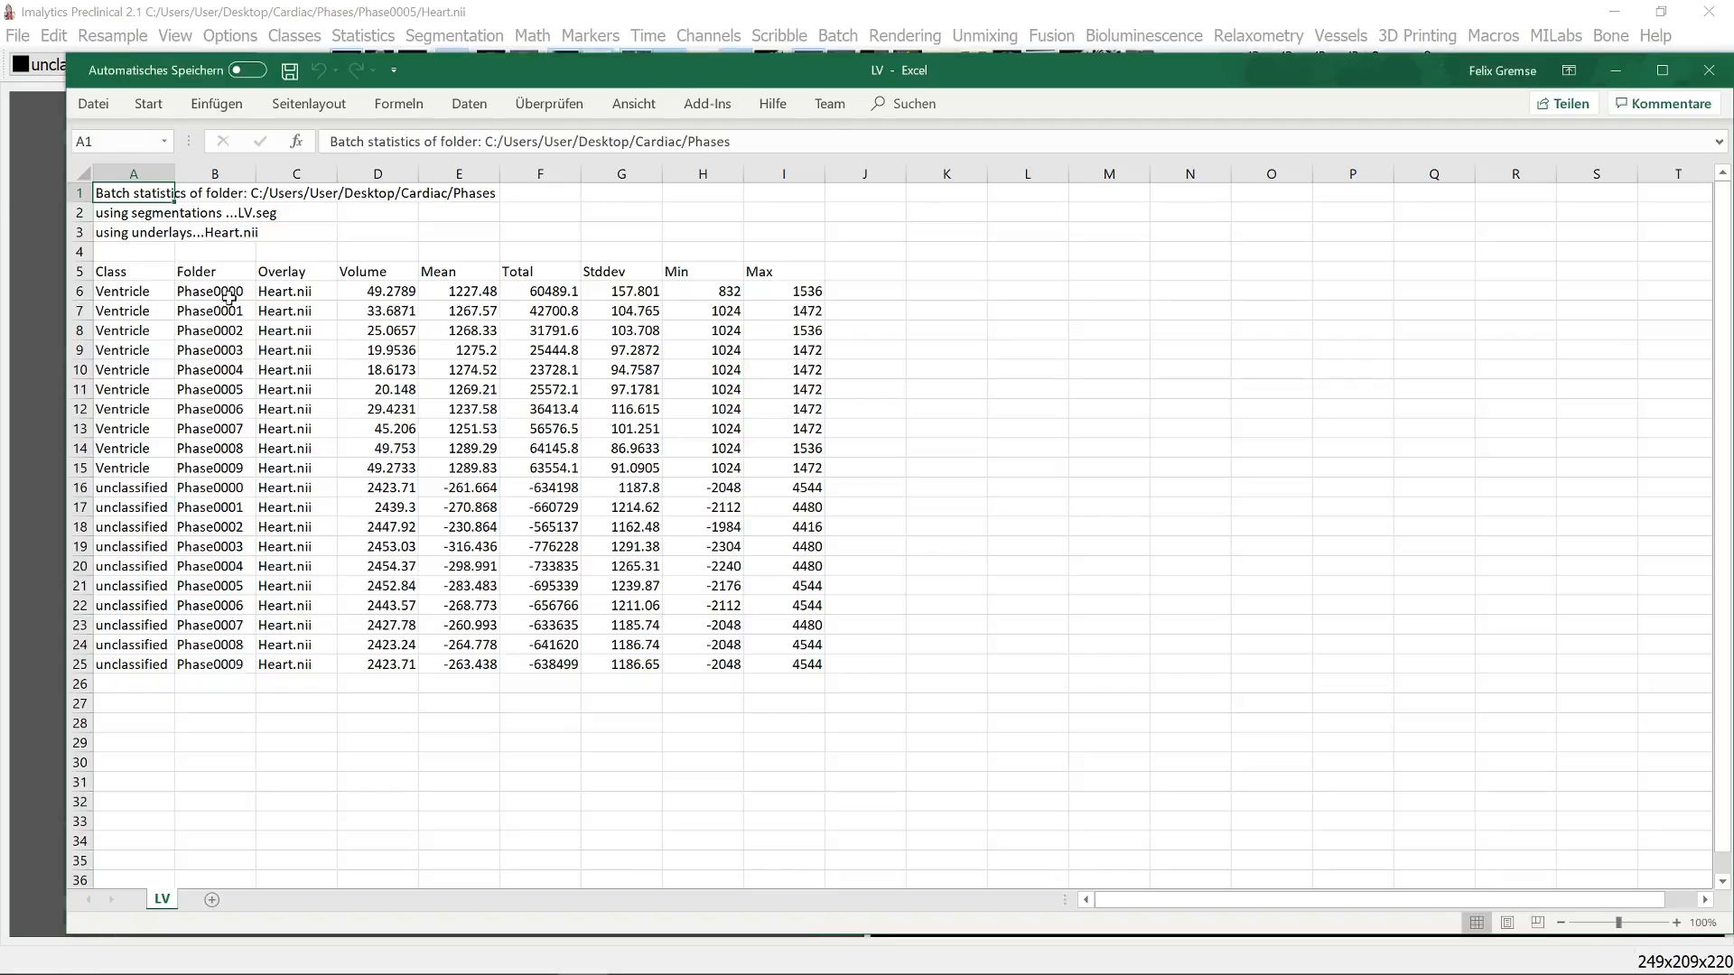
# Step: Insert a 2D line chart of the Ventricle volumes for Phase0000 to Phase0009, including the Volume header
pyautogui.click(185, 295)
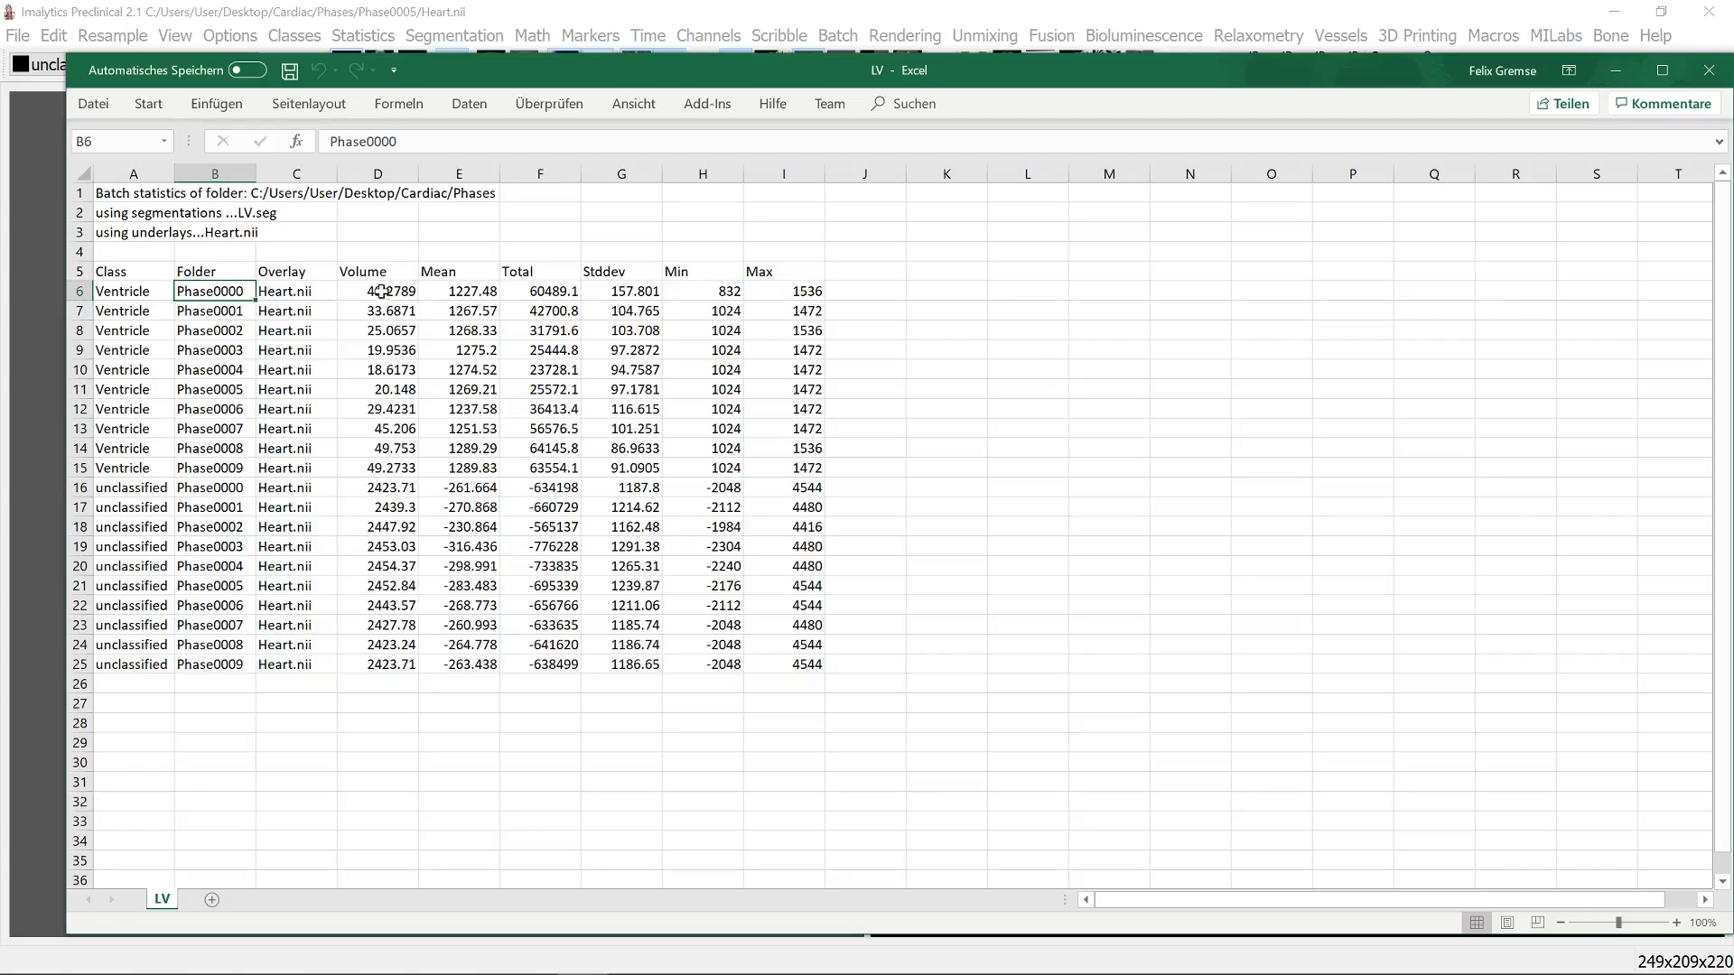
pyautogui.moveTo(372, 272); pyautogui.dragTo(392, 466)
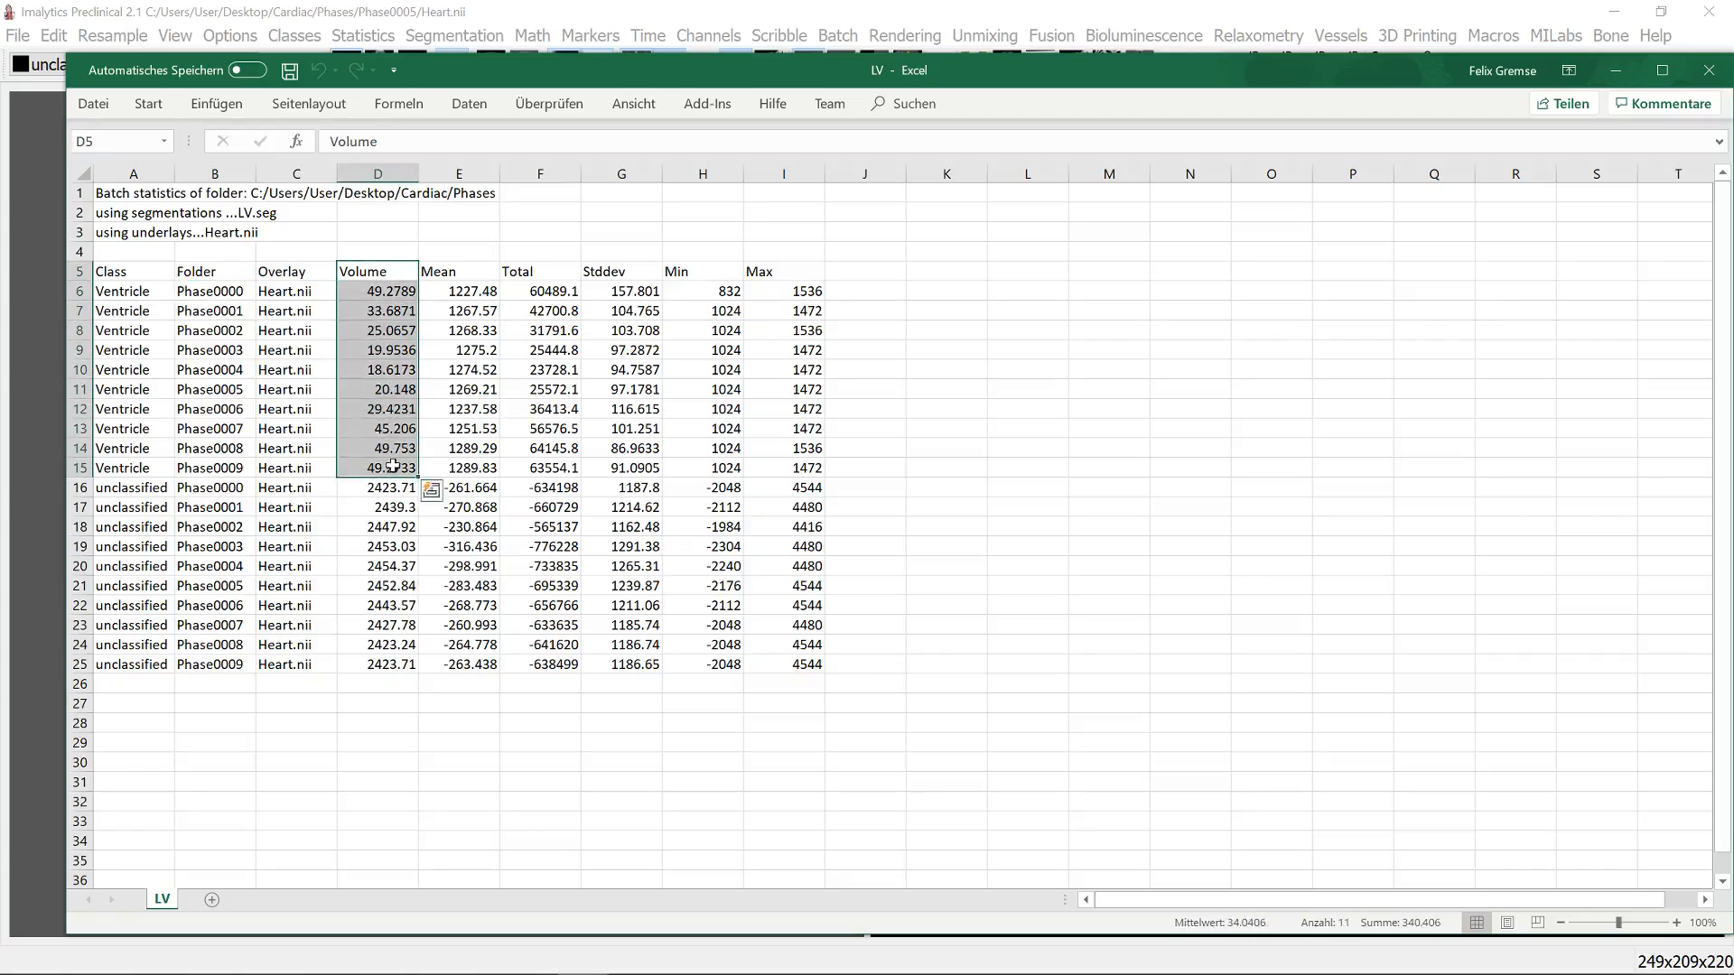
pyautogui.click(217, 103)
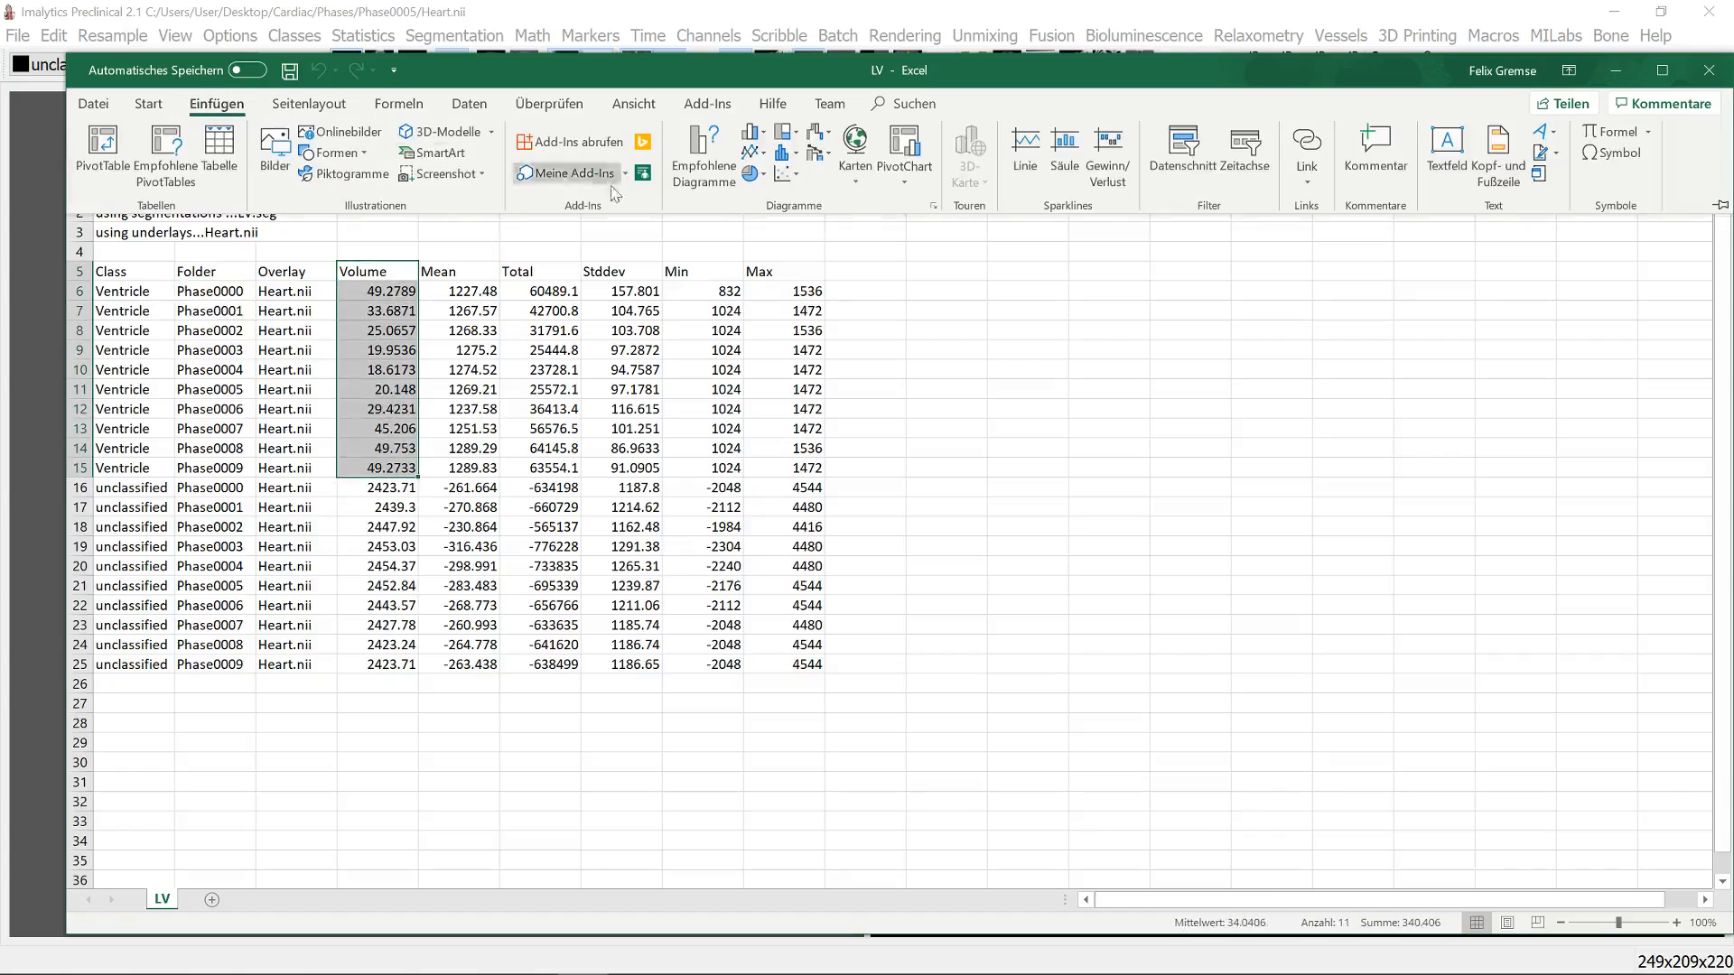
pyautogui.click(761, 153)
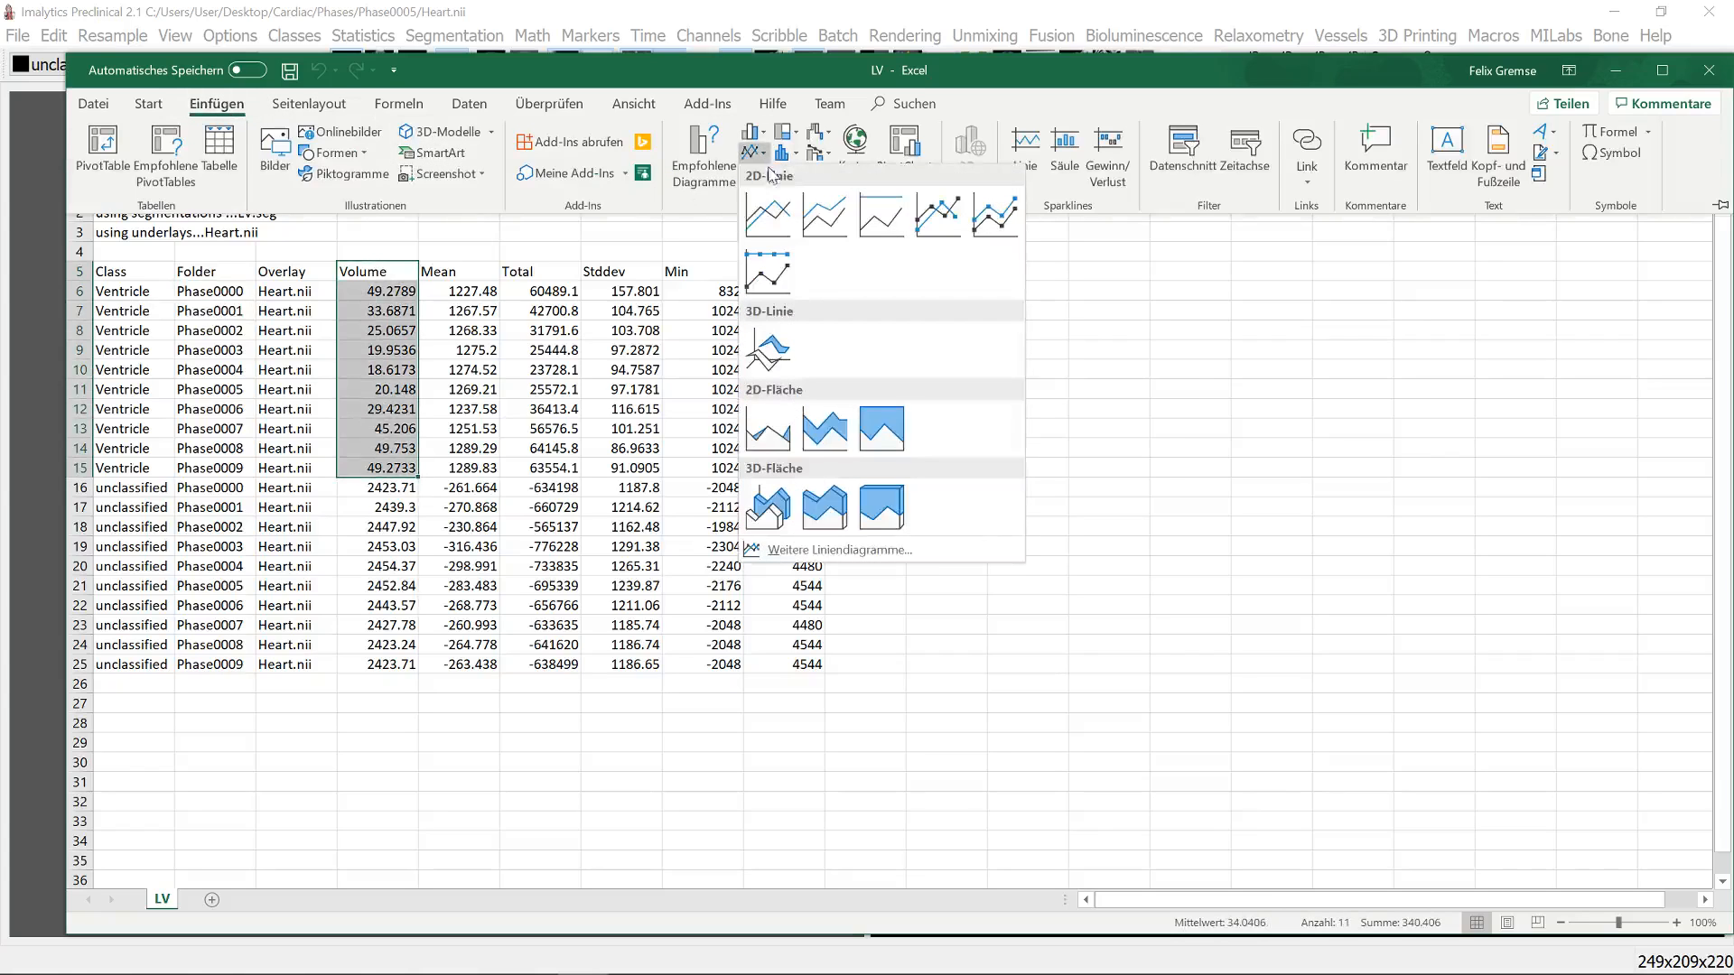
pyautogui.click(768, 215)
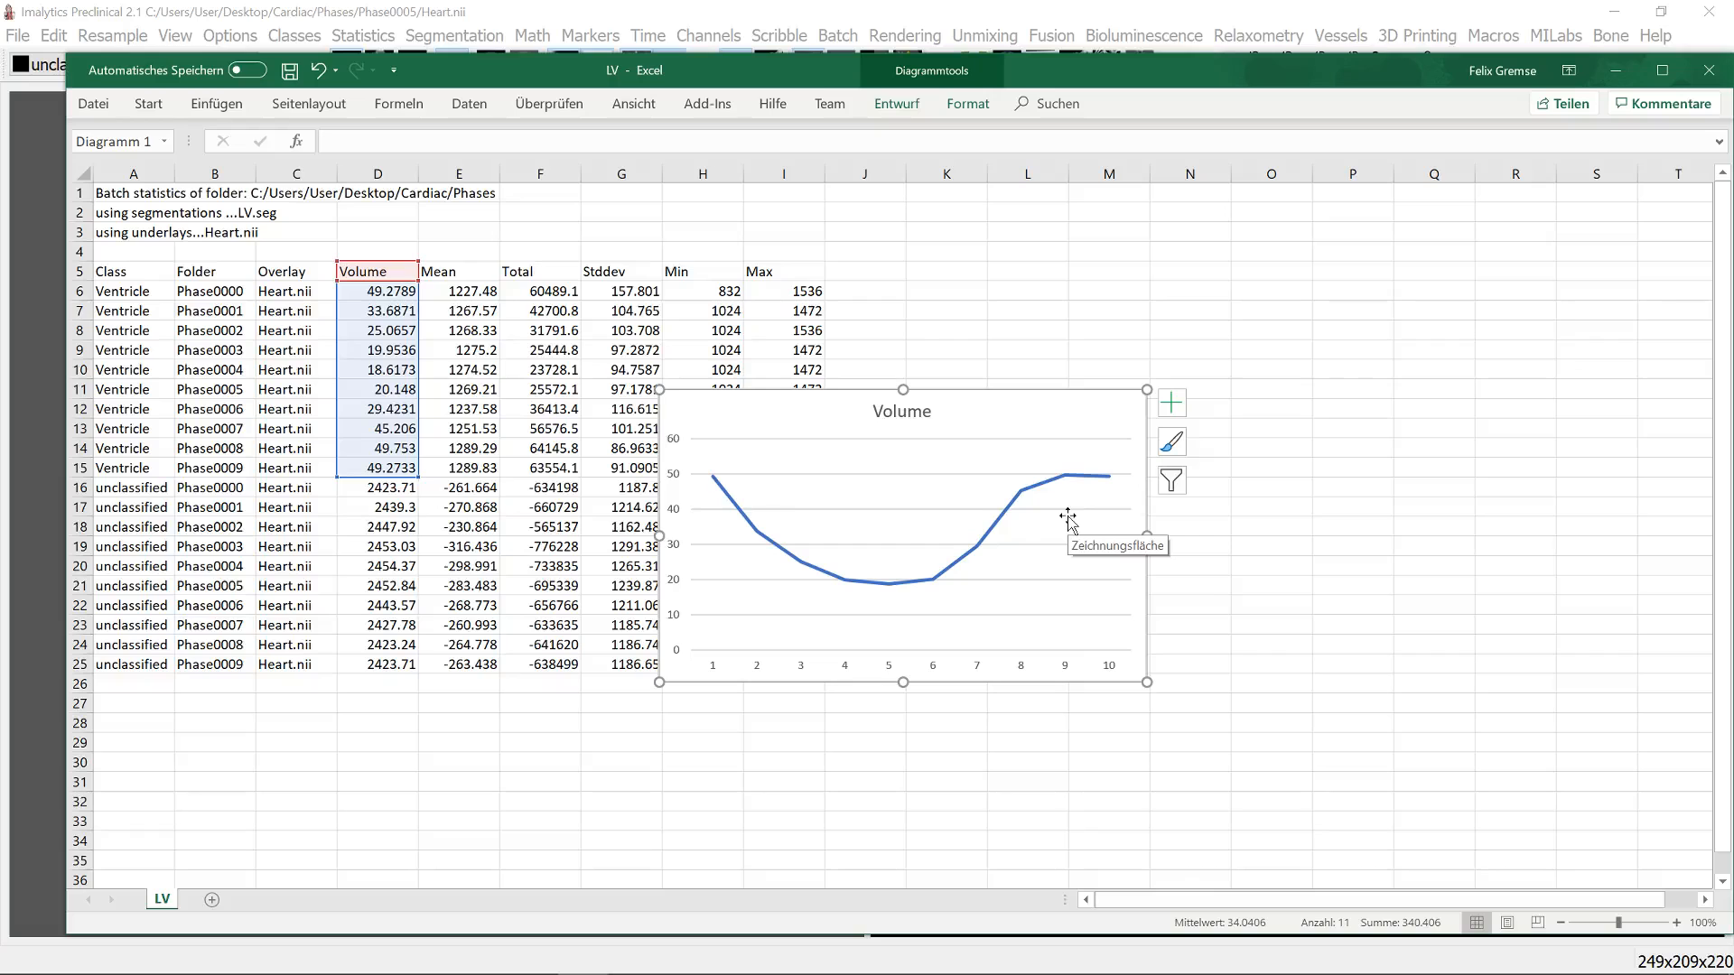
# Step: Switch back to Imalytics Preclinical and rotate the 3D rendering to view the segmented ventricle from another angle
pyautogui.click(696, 14)
pyautogui.moveTo(1314, 585); pyautogui.dragTo(1274, 558)
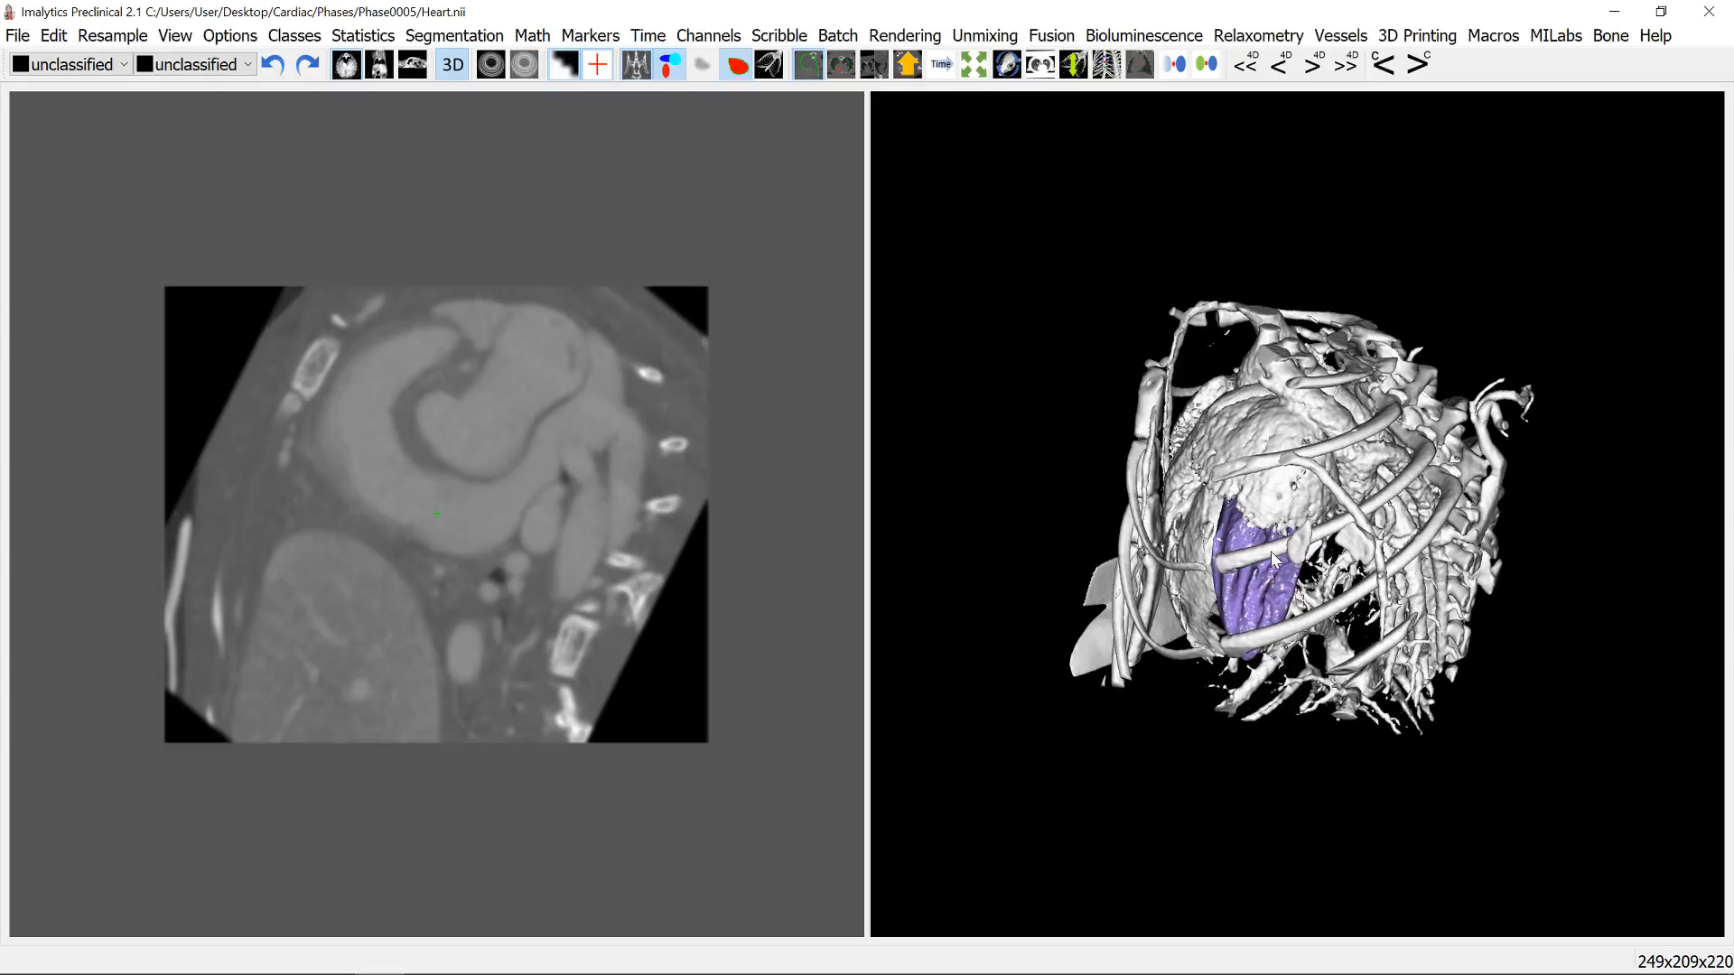